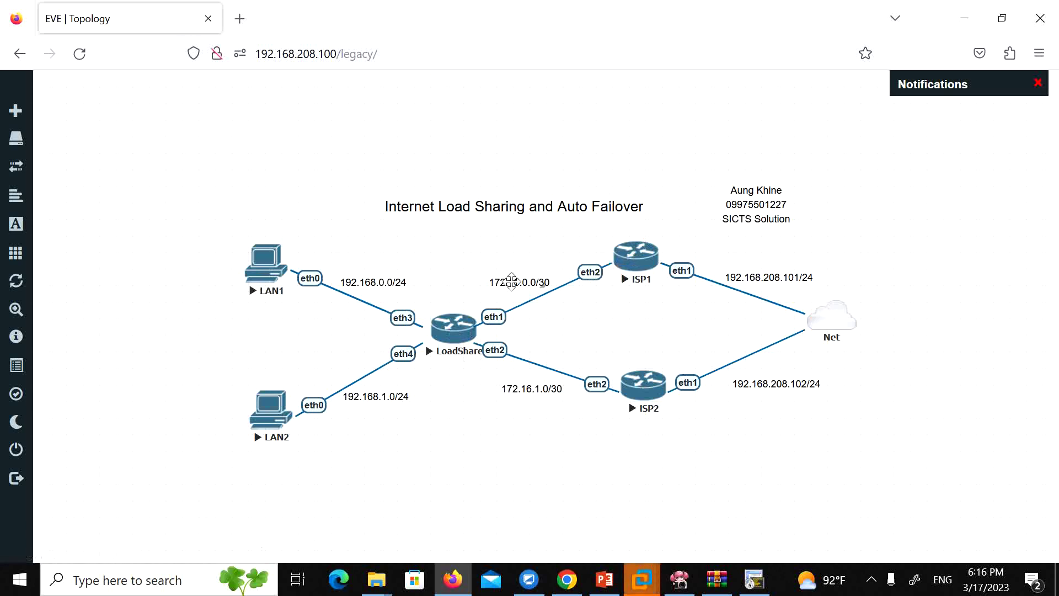
# Step: Launch the WinBox application winbox64 (2).exe and maximize its login window
pyautogui.click(114, 577)
pyautogui.write('winb')
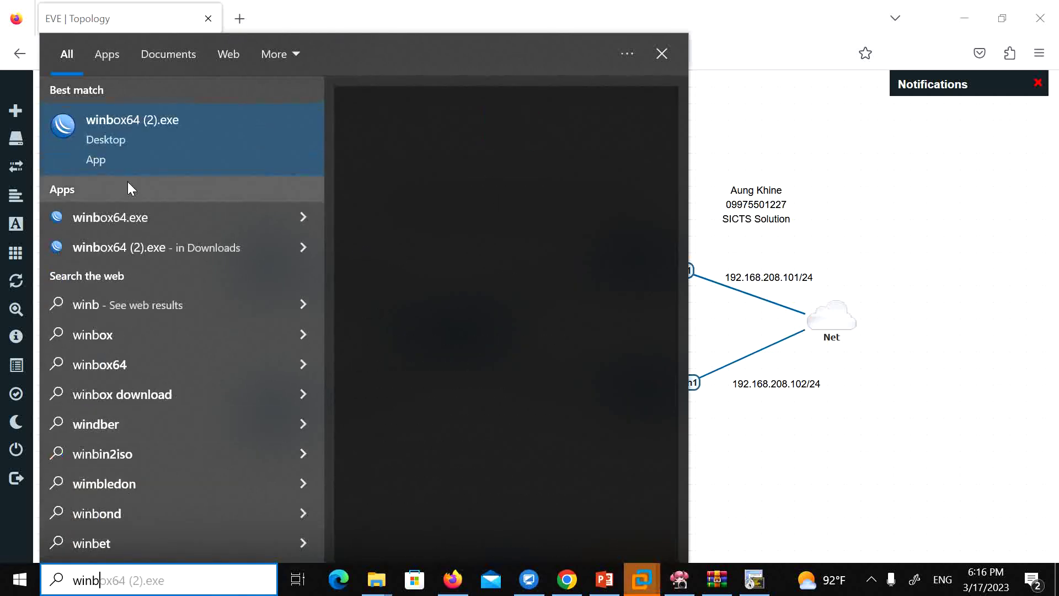
pyautogui.click(131, 129)
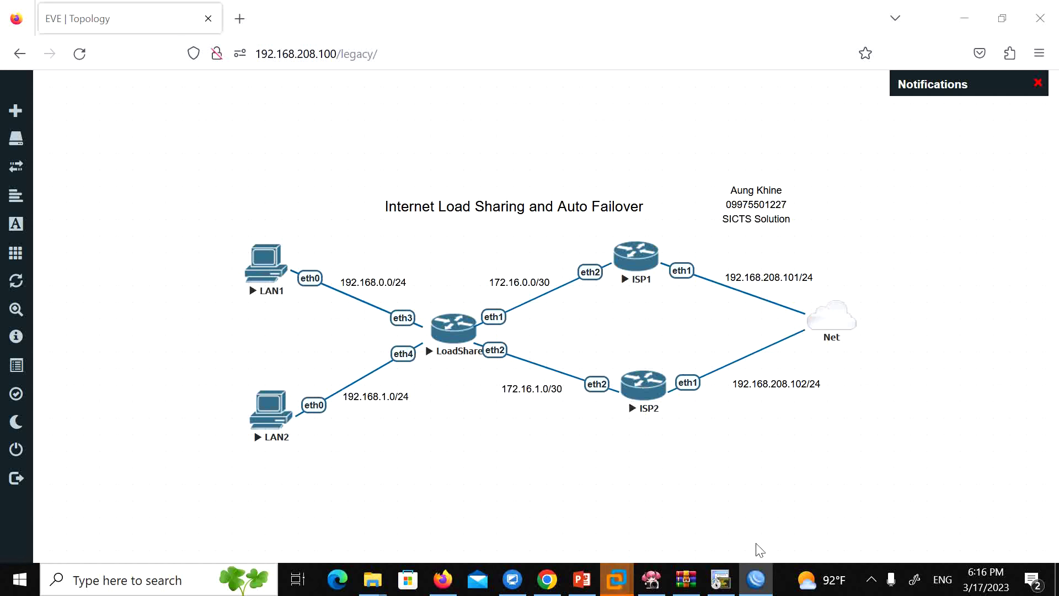
pyautogui.click(756, 579)
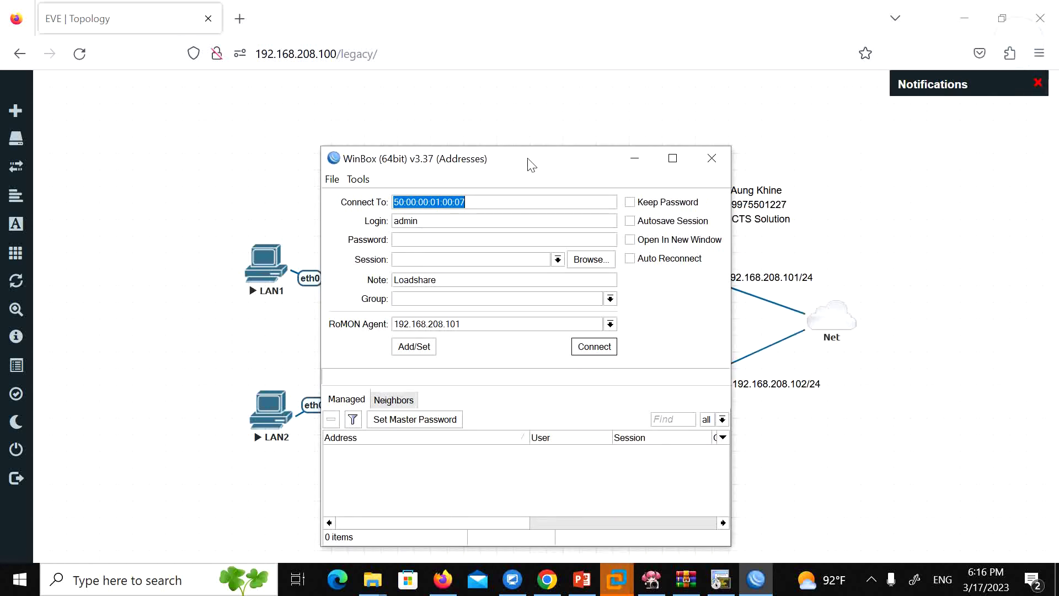
pyautogui.doubleClick(553, 158)
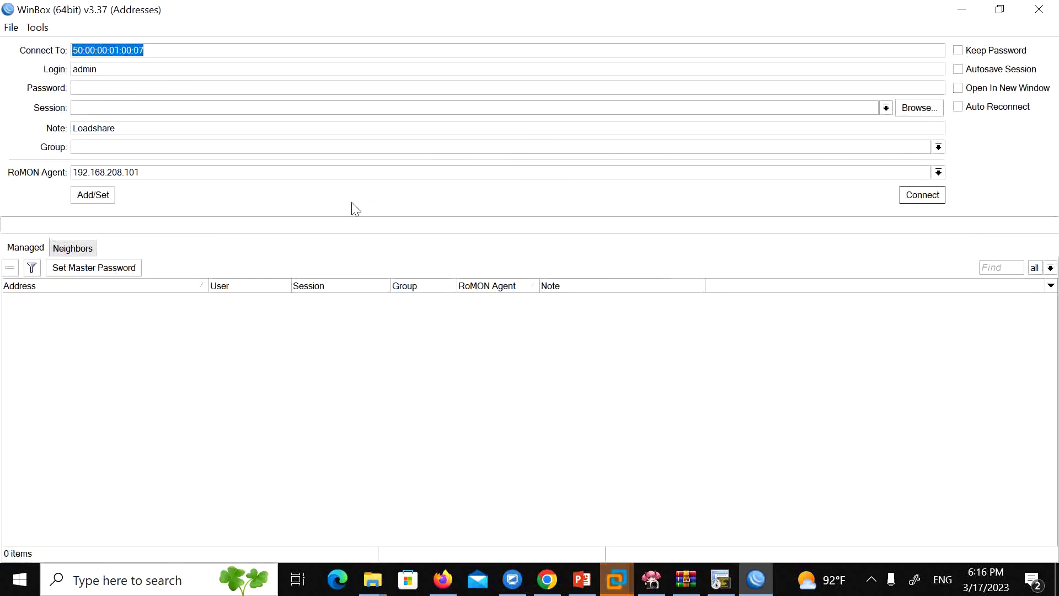
# Step: Connect to RoMON through neighbor ISP2, clearing the RoMON agent address and entering the account password for login admin
pyautogui.click(77, 248)
pyautogui.click(53, 312)
pyautogui.doubleClick(50, 312)
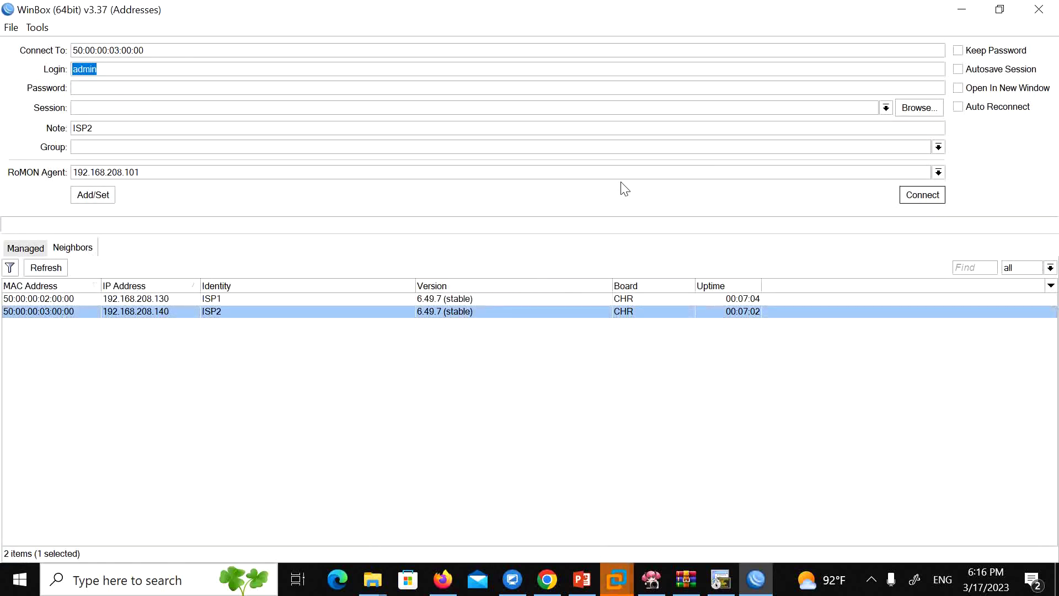
pyautogui.moveTo(617, 173); pyautogui.dragTo(90, 173)
pyautogui.press('BackSpace')
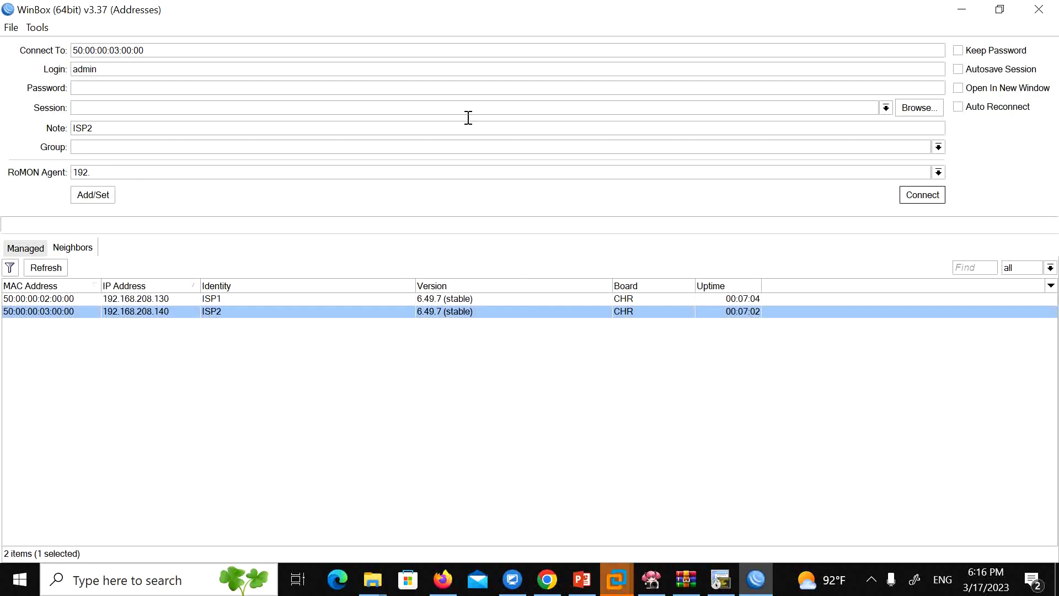
pyautogui.press('BackSpace')
pyautogui.click(122, 90)
pyautogui.write('n')
pyautogui.click(833, 195)
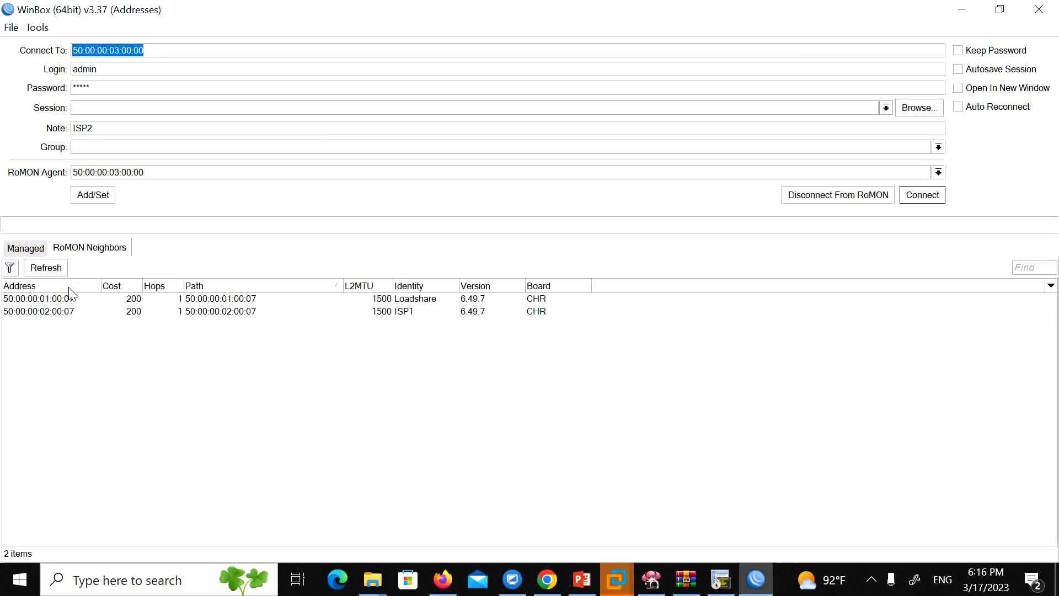
# Step: Connect to the Loadshare router from the RoMON neighbors, close its Bridge window and open the IP route list
pyautogui.click(63, 300)
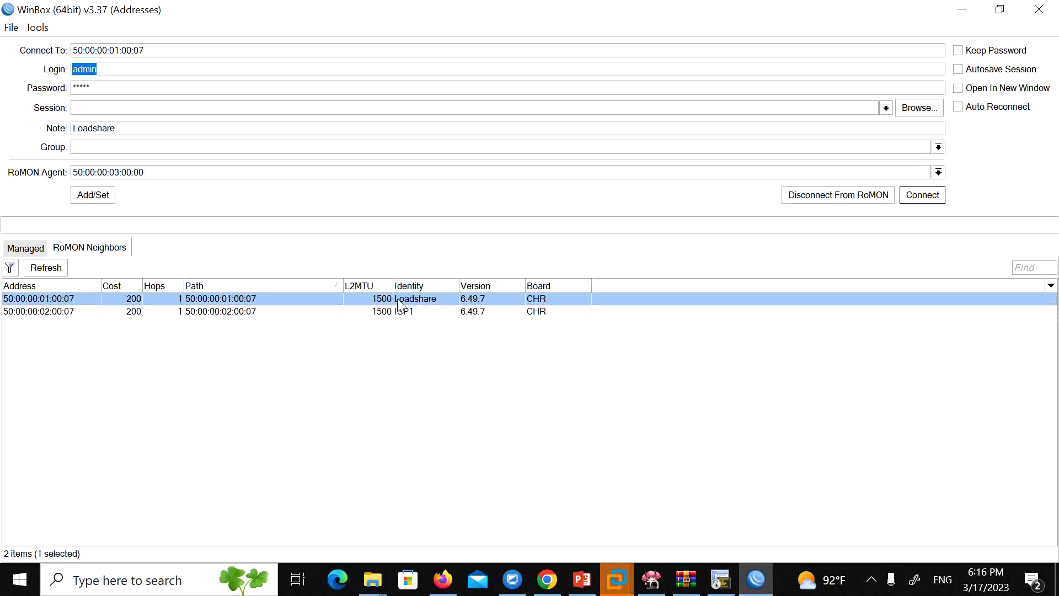
pyautogui.click(922, 199)
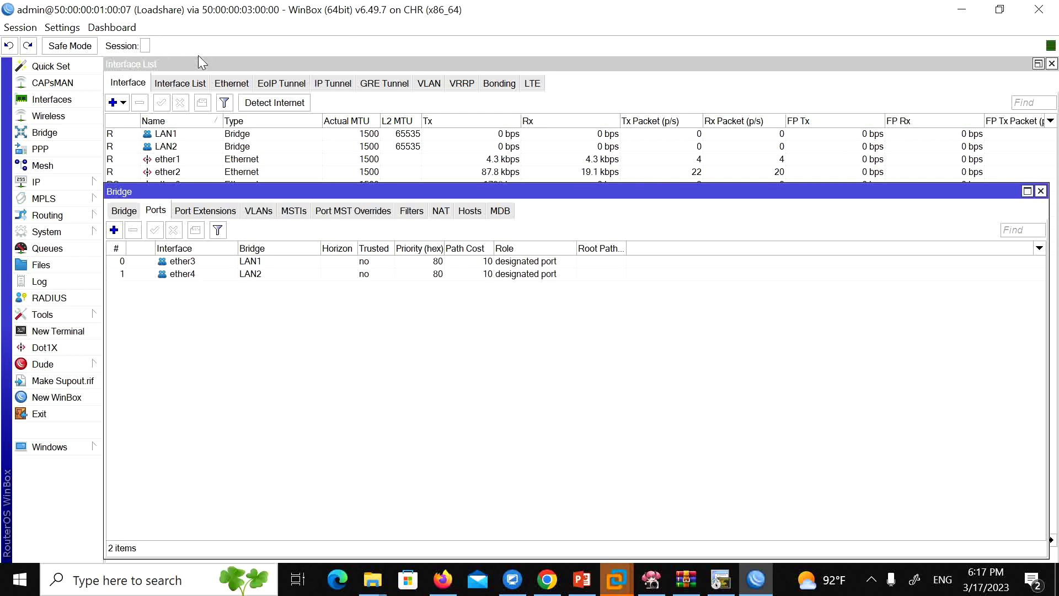
pyautogui.click(1041, 191)
pyautogui.click(55, 183)
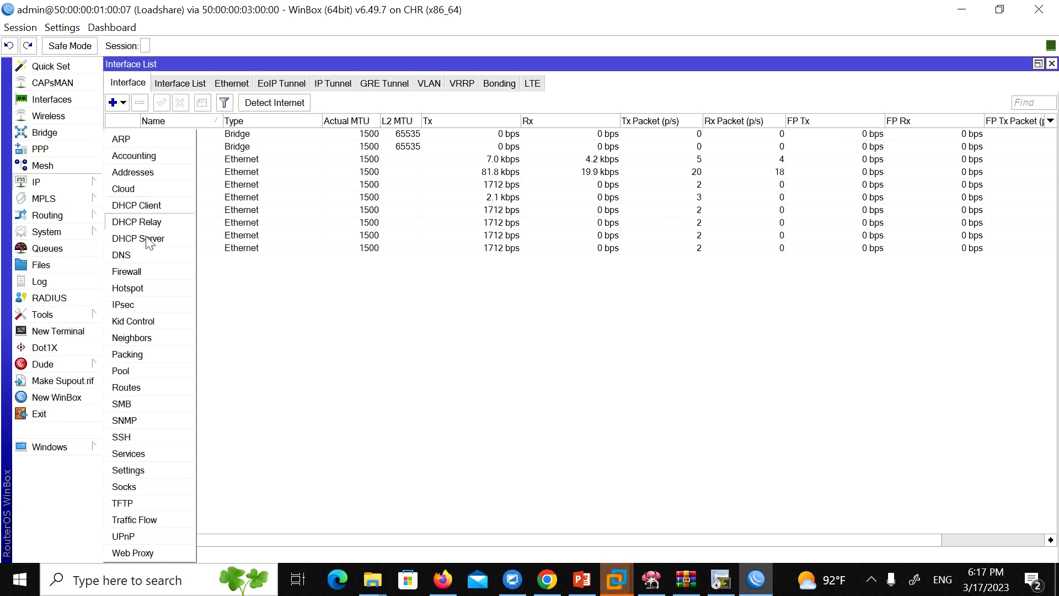
pyautogui.click(168, 386)
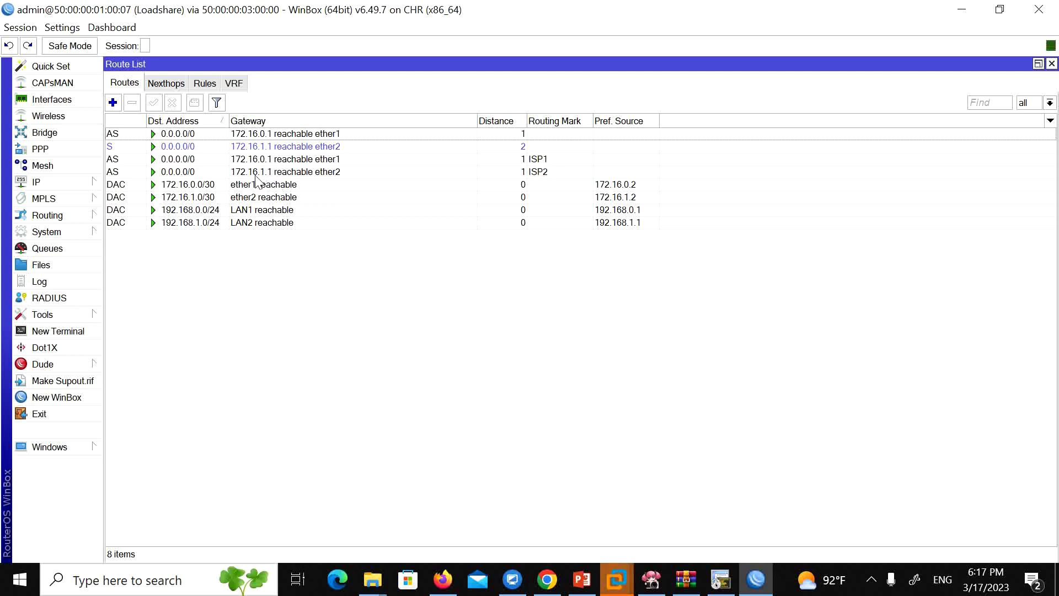
# Step: Add the comment ISP1 to the unmarked default route through gateway 172.16.0.1
pyautogui.click(272, 160)
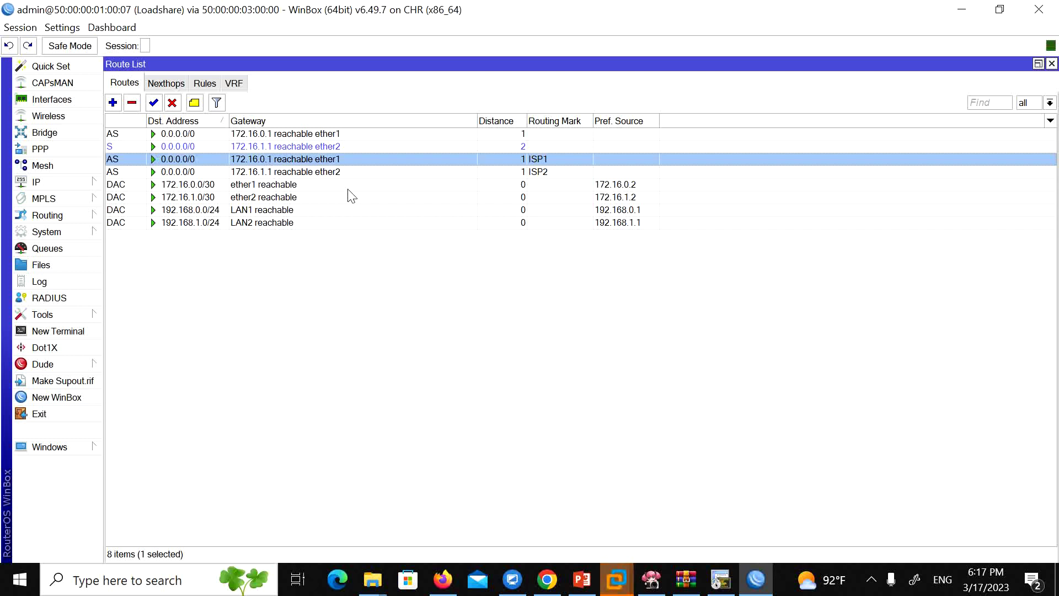
pyautogui.click(286, 139)
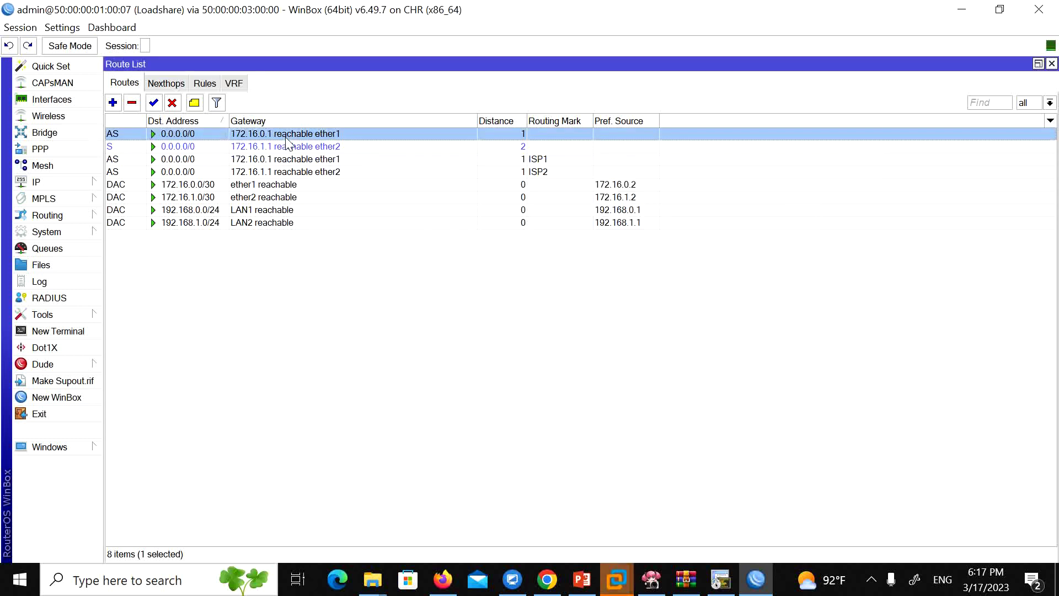
pyautogui.doubleClick(315, 134)
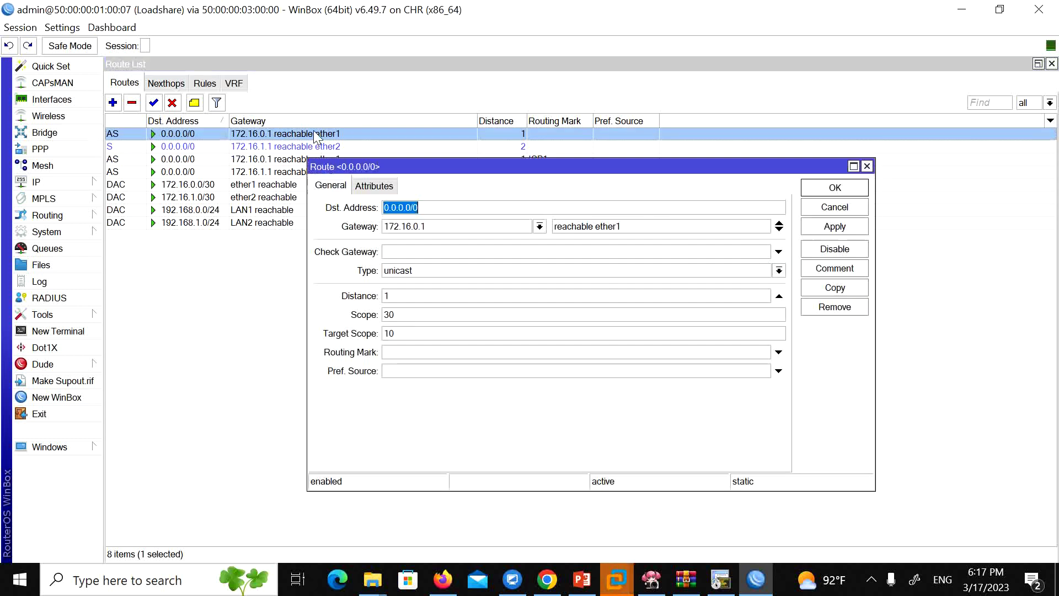
pyautogui.click(835, 272)
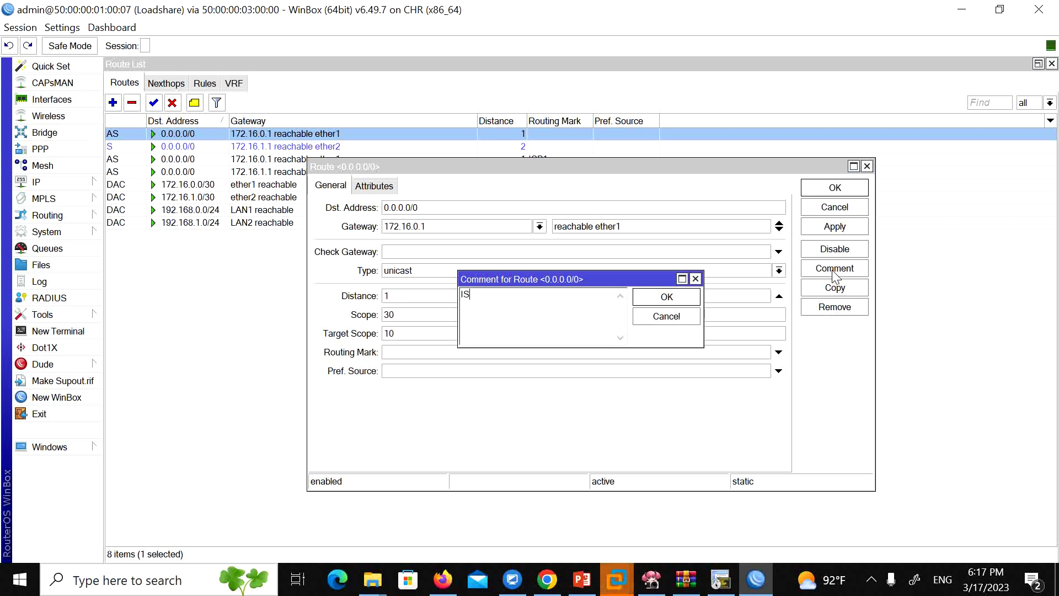
pyautogui.click(691, 300)
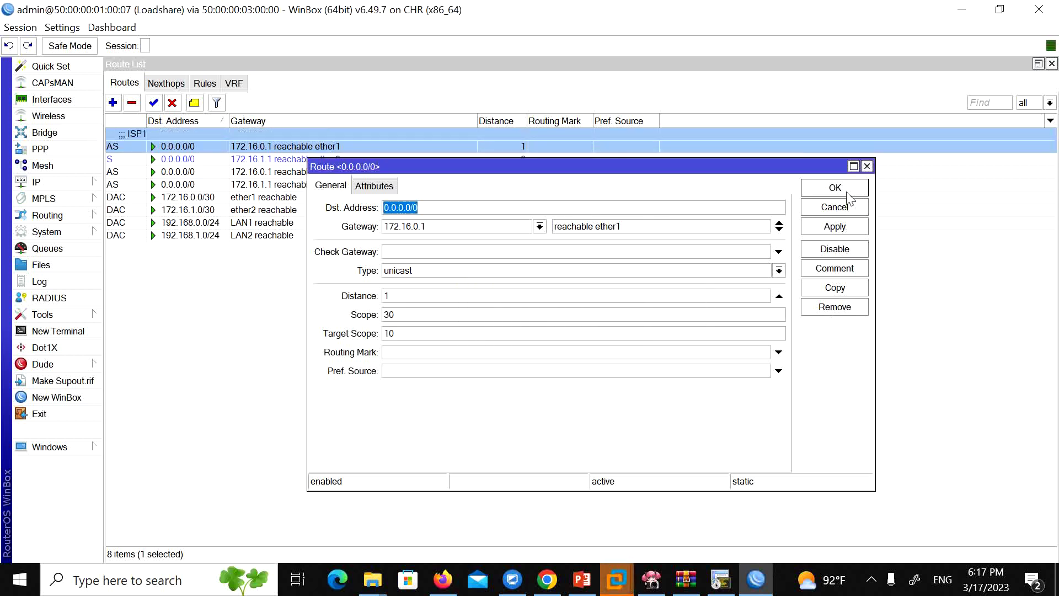
pyautogui.click(819, 193)
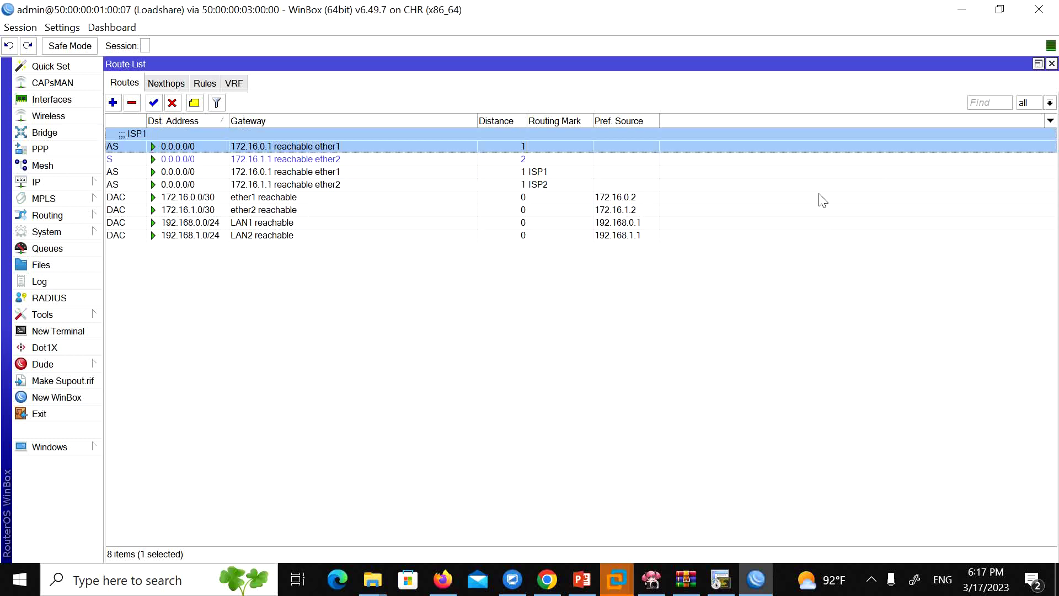
# Step: Add the comment ISP1 to the default route through 172.16.0.1 that carries the routing mark ISP1
pyautogui.click(529, 172)
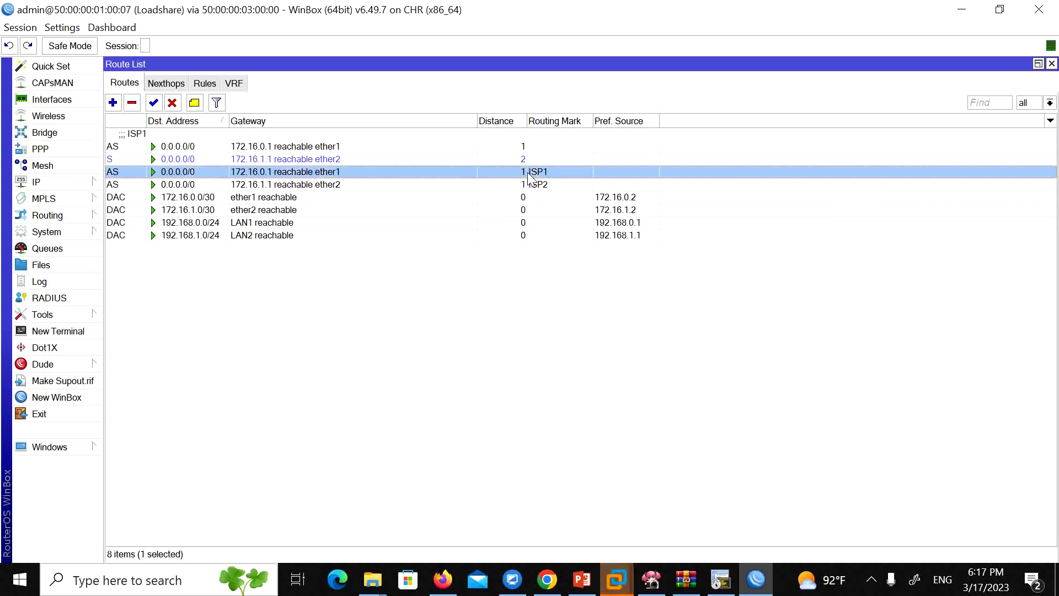
pyautogui.doubleClick(529, 172)
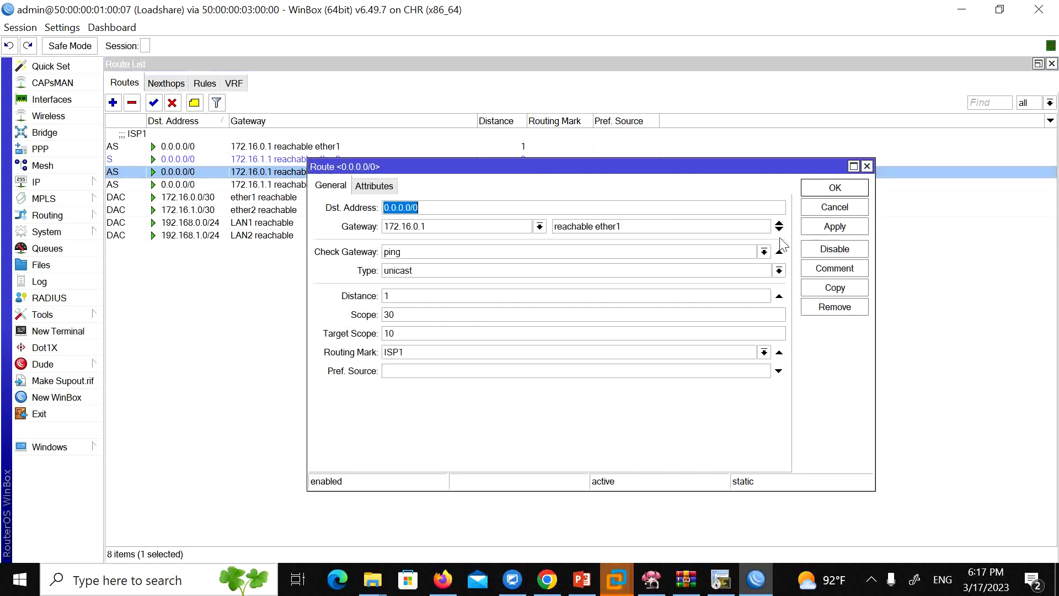
pyautogui.click(832, 269)
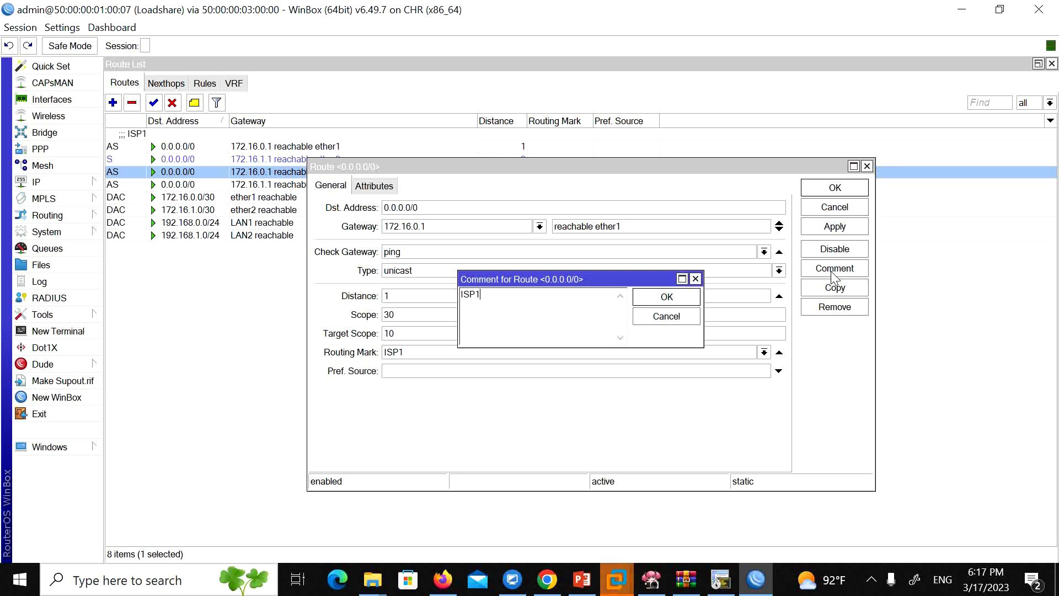
pyautogui.click(670, 301)
pyautogui.click(835, 188)
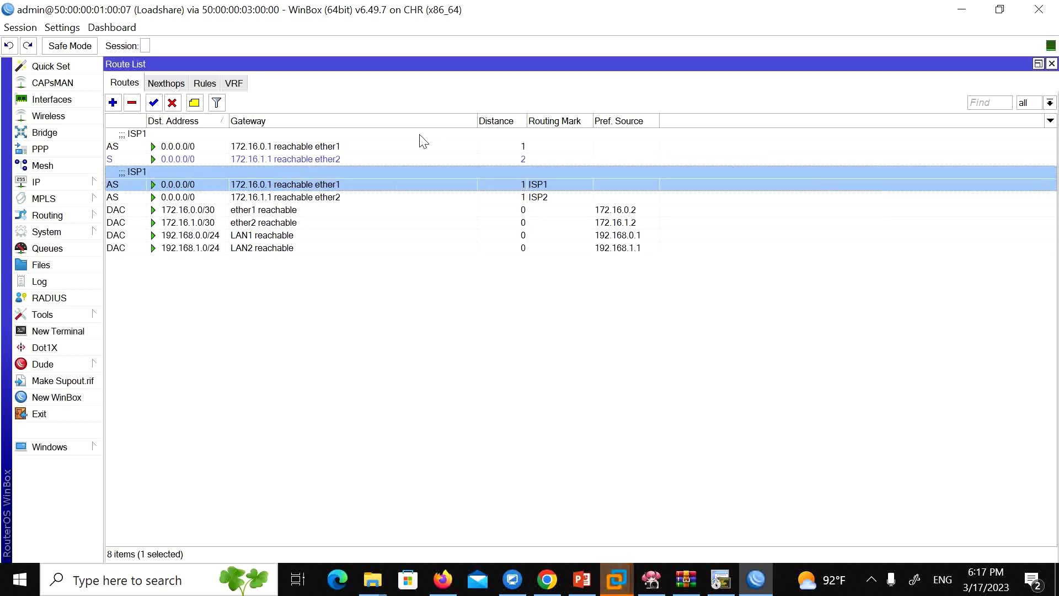
pyautogui.click(412, 142)
pyautogui.click(378, 188)
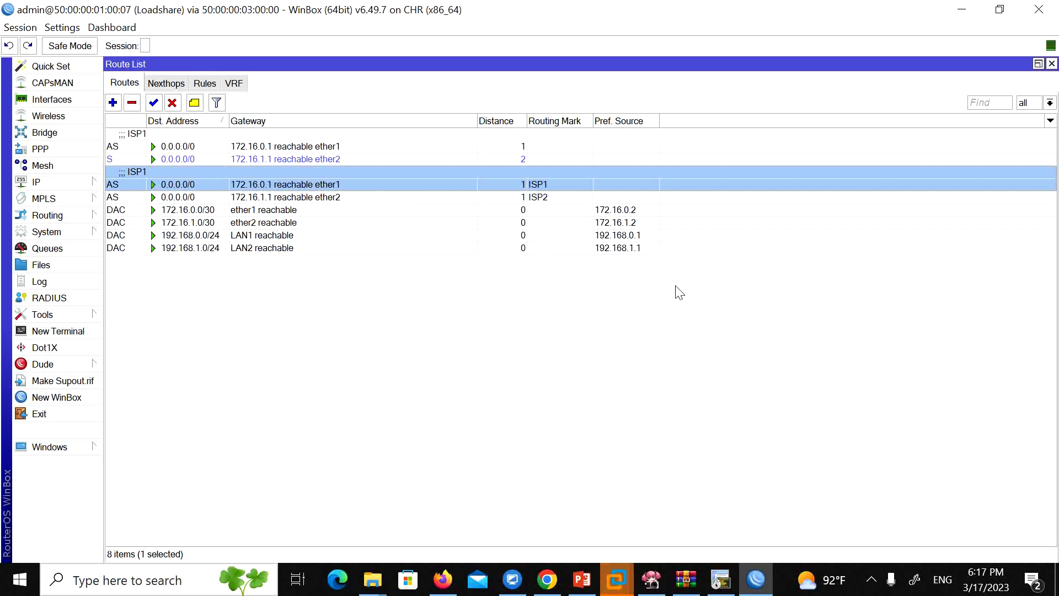
# Step: Add a static route to 8.8.8.8 through gateway 172.16.0.1 with the gateway check set to ping
pyautogui.click(113, 103)
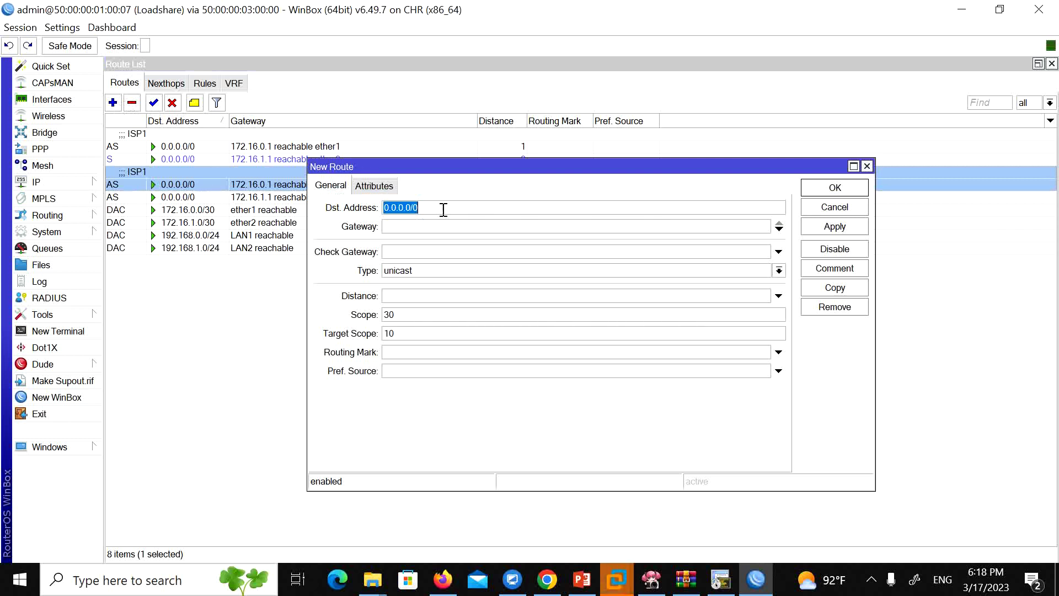
pyautogui.write('8.8.8.8')
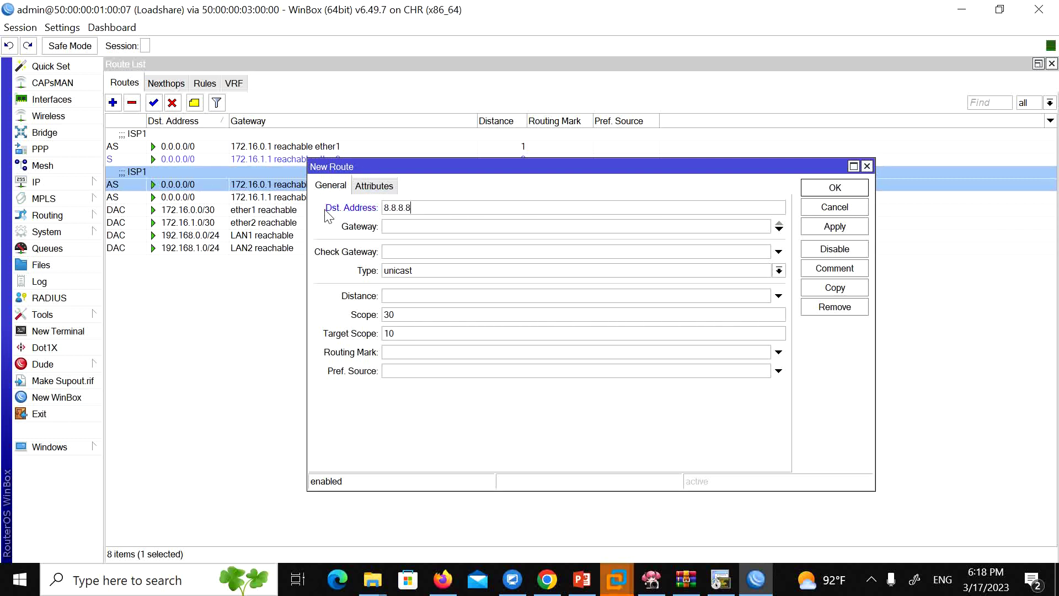
pyautogui.click(473, 251)
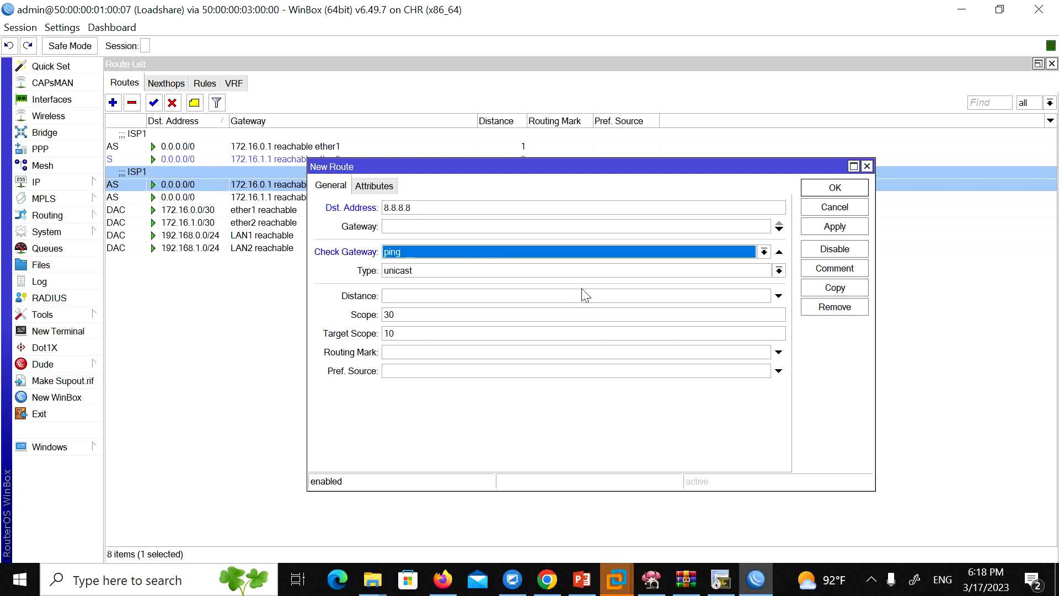
pyautogui.click(408, 228)
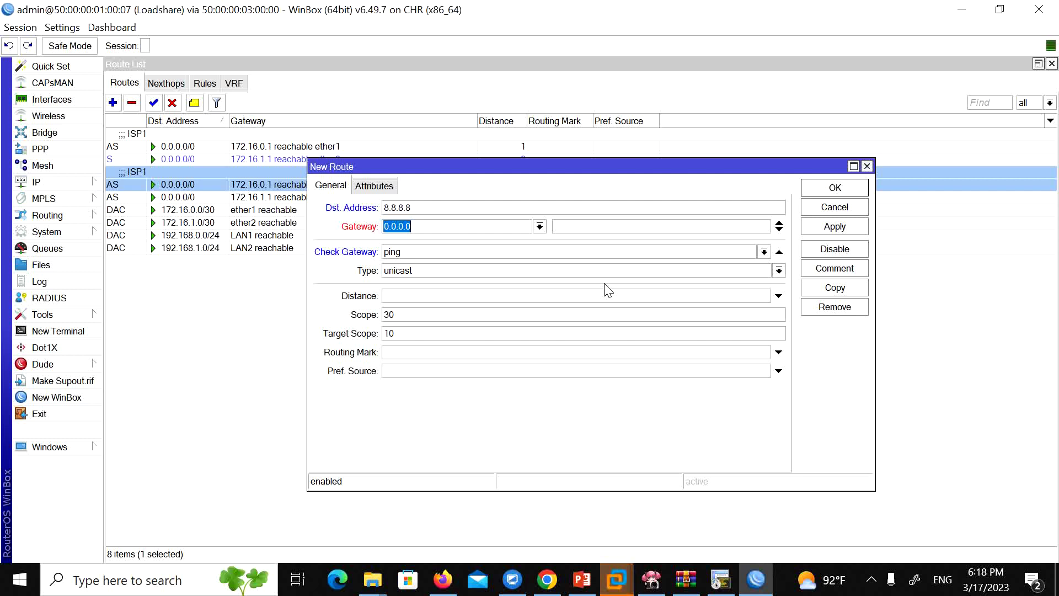
pyautogui.write('172.16.0.1')
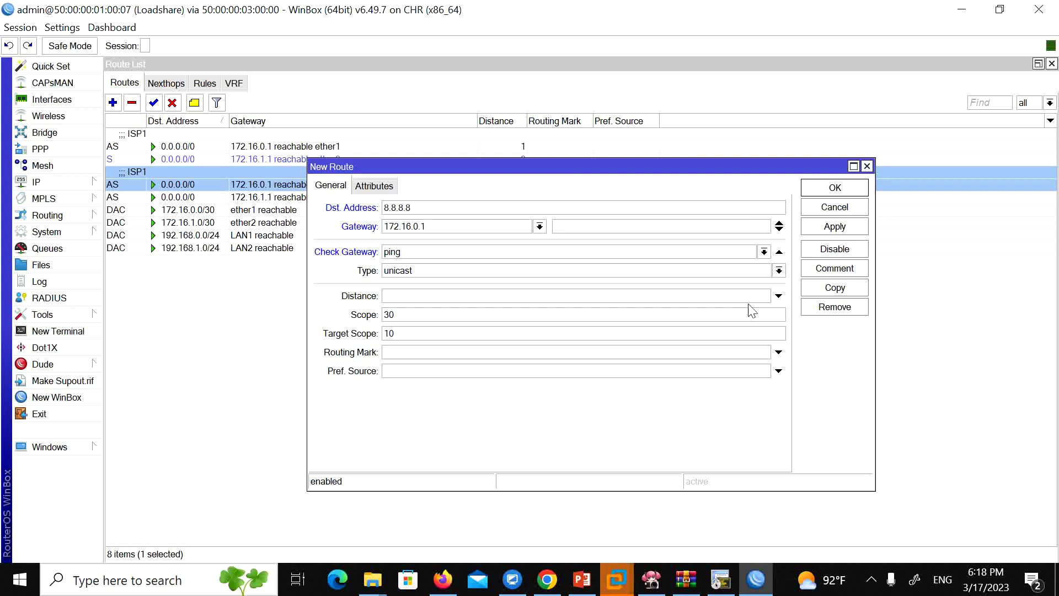
pyautogui.click(442, 580)
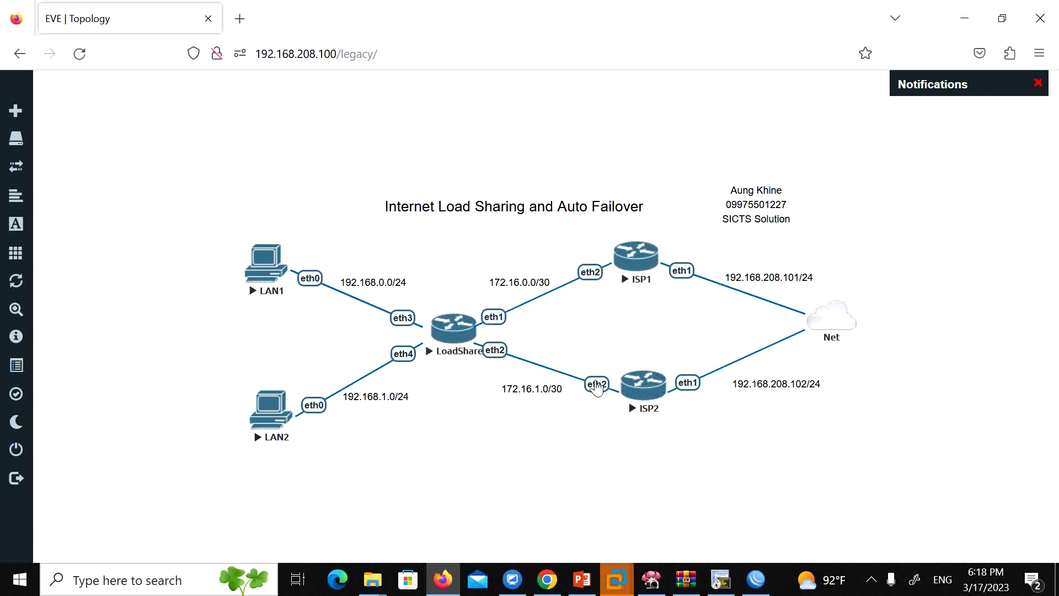
pyautogui.click(756, 580)
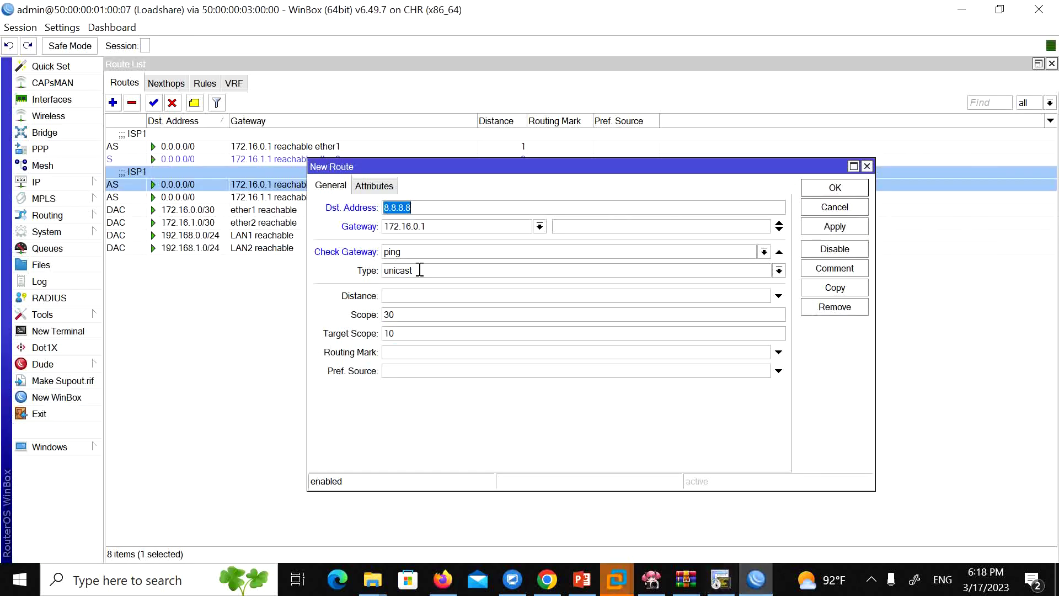
pyautogui.click(811, 191)
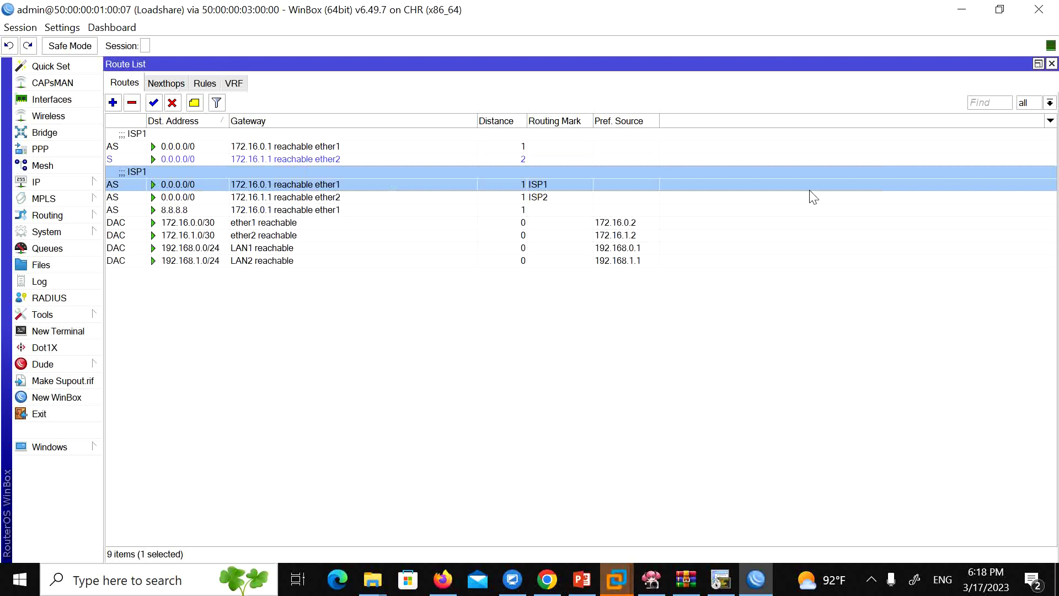
# Step: Add a default route through gateway 172.16.1.1 with the routing mark ISP1
pyautogui.click(246, 147)
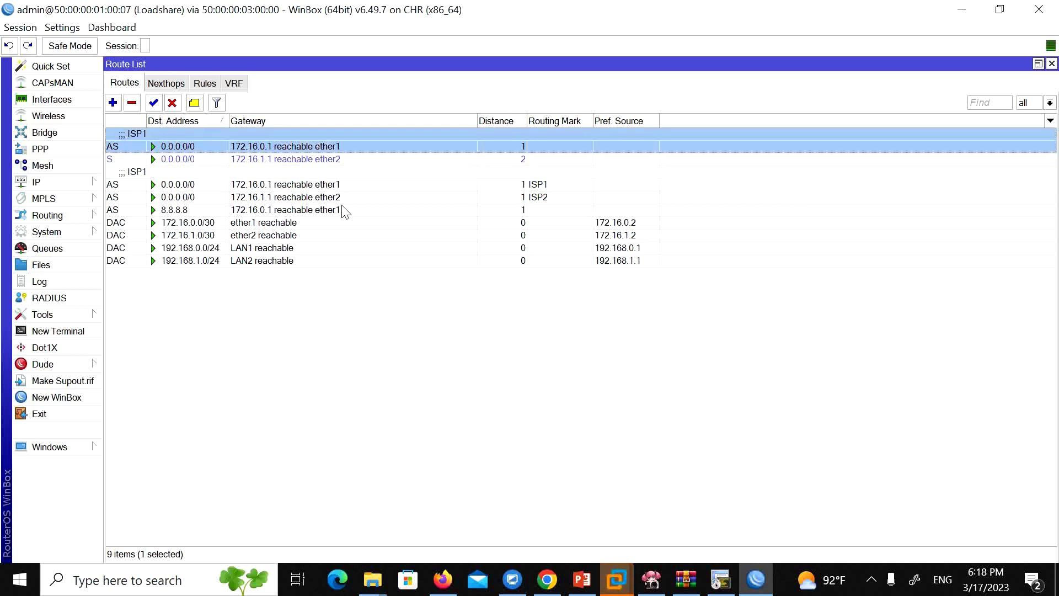
pyautogui.click(319, 186)
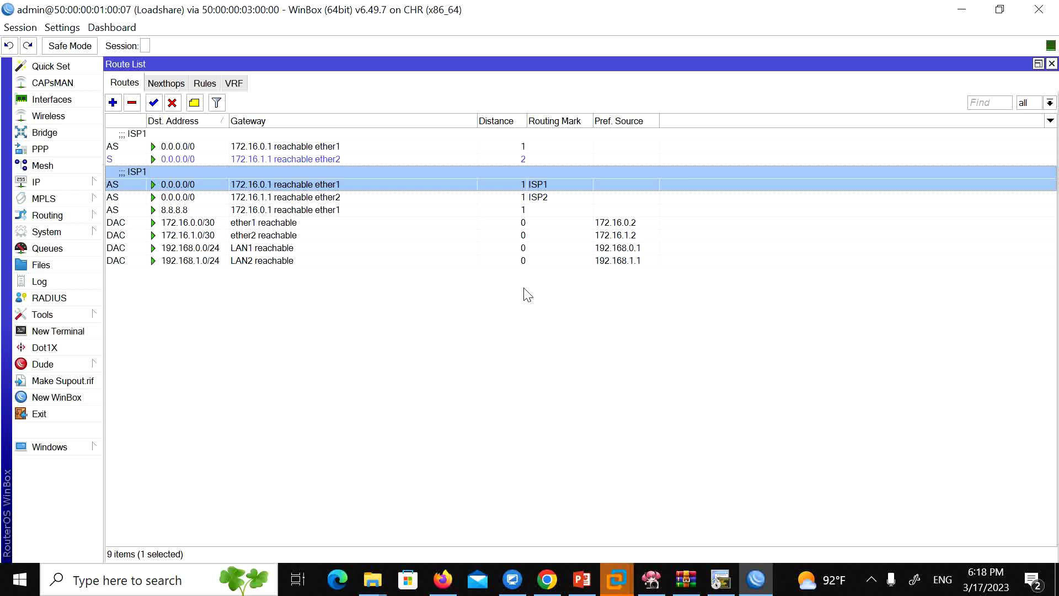
pyautogui.click(114, 104)
pyautogui.press('Tab')
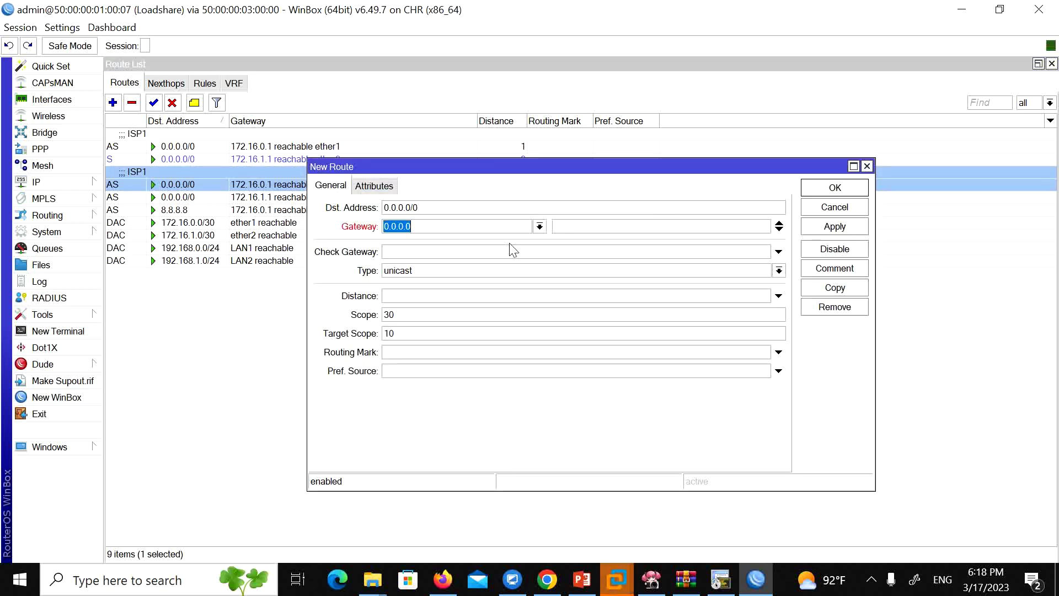
pyautogui.write('172.16.1.1')
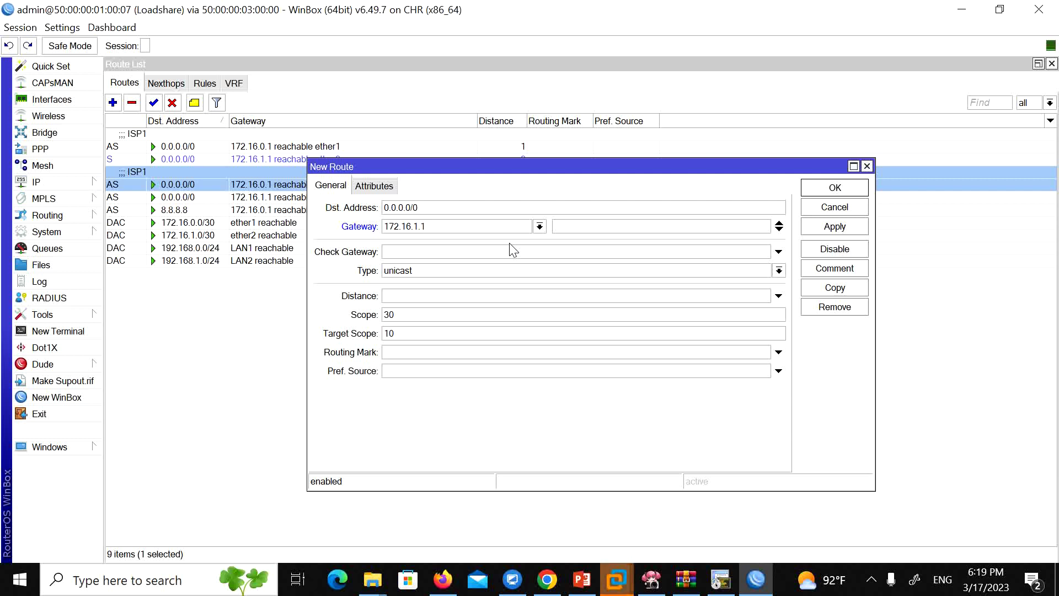
pyautogui.click(412, 353)
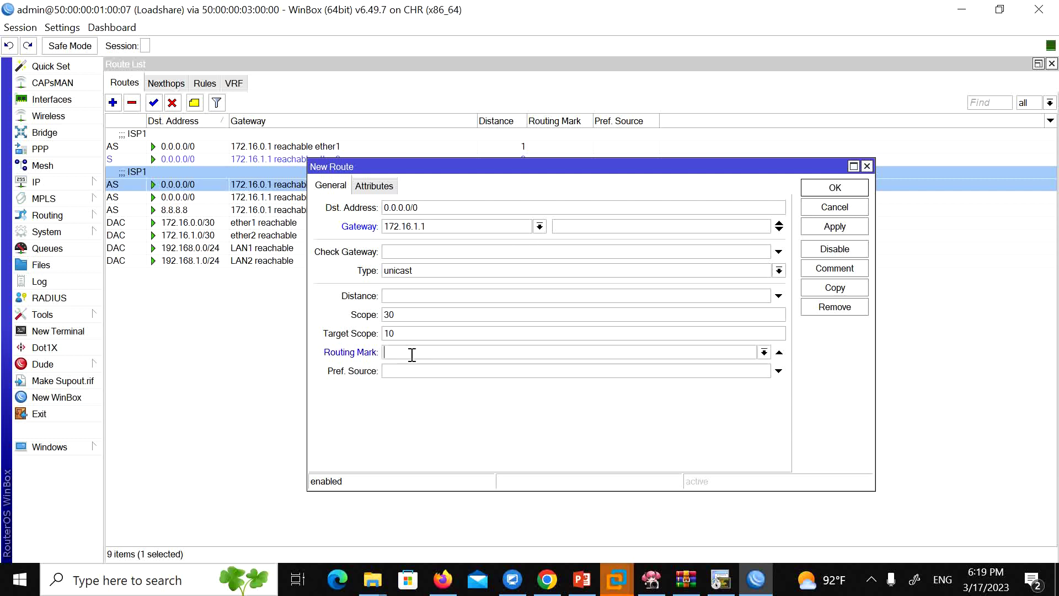
pyautogui.click(764, 353)
pyautogui.click(412, 379)
pyautogui.click(443, 227)
pyautogui.moveTo(444, 227); pyautogui.dragTo(350, 227)
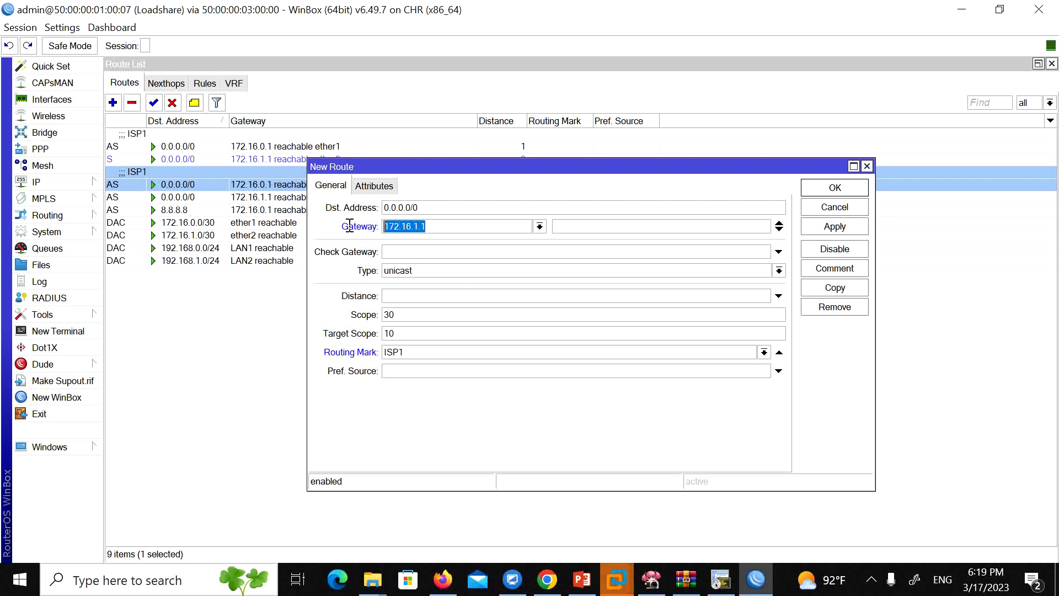
pyautogui.click(432, 350)
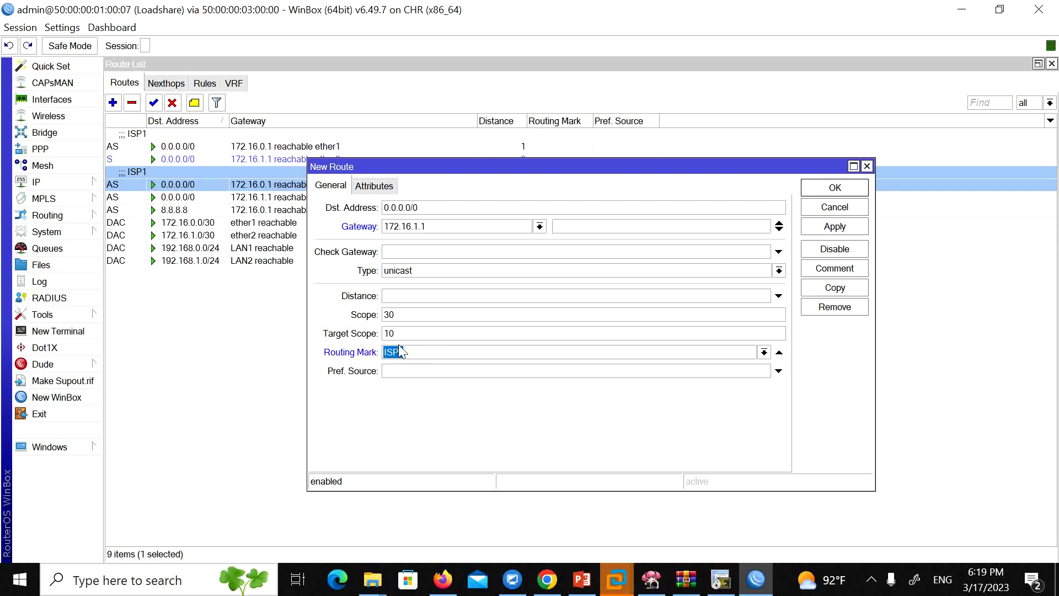
pyautogui.moveTo(416, 350); pyautogui.dragTo(364, 347)
pyautogui.moveTo(442, 227); pyautogui.dragTo(355, 222)
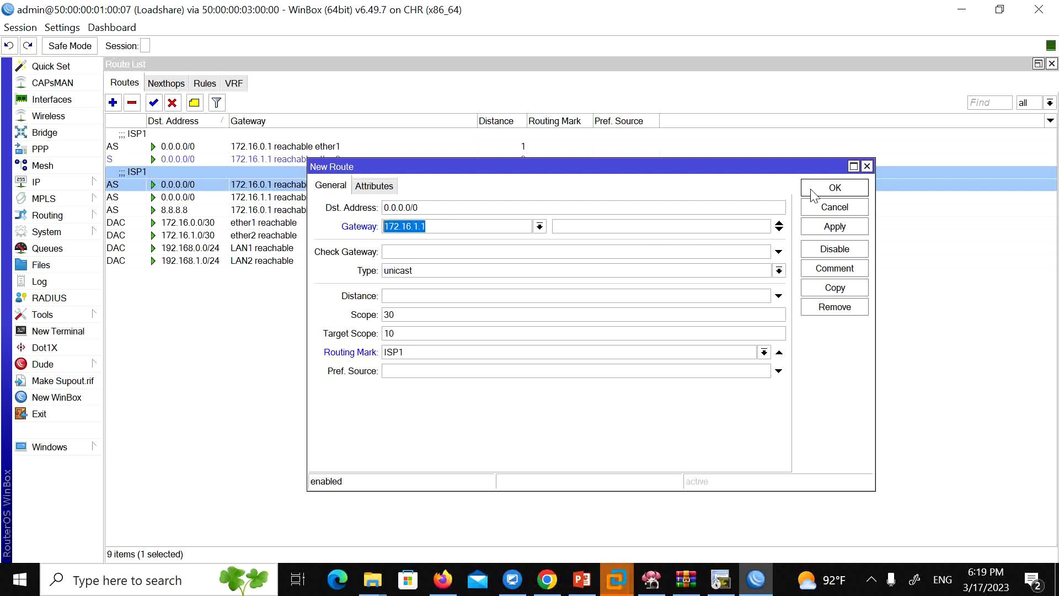
pyautogui.click(834, 188)
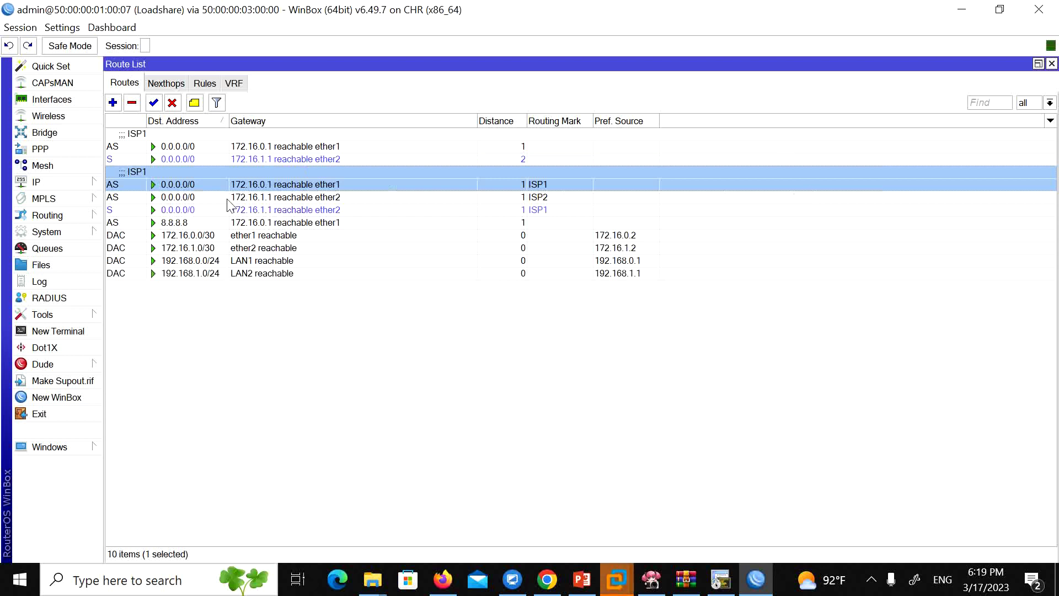
# Step: Compare the two default routes commented ISP1 with the ISP1-marked default route through 172.16.1.1
pyautogui.click(330, 211)
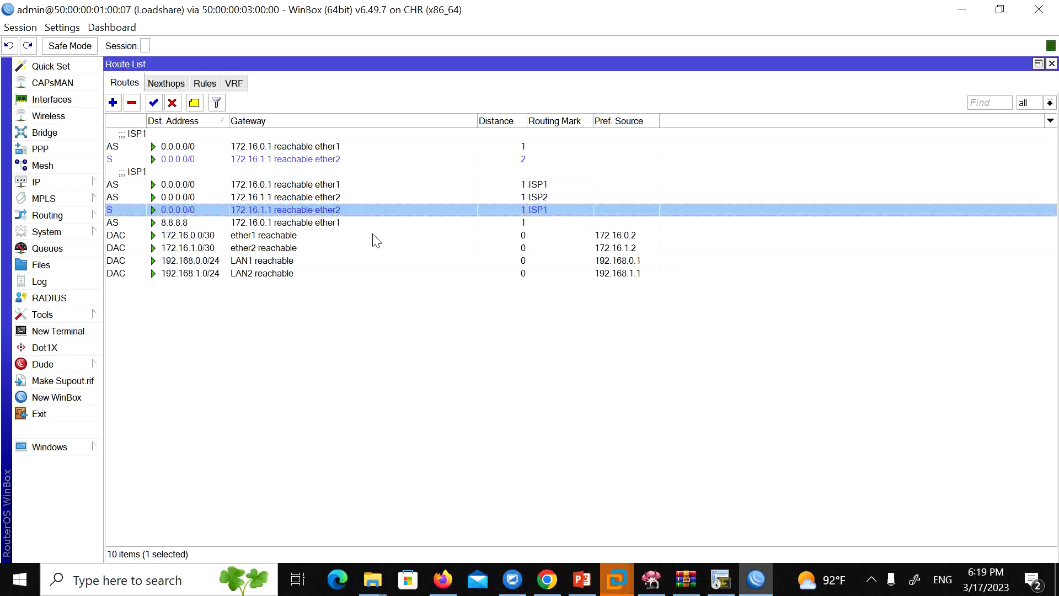
pyautogui.click(342, 147)
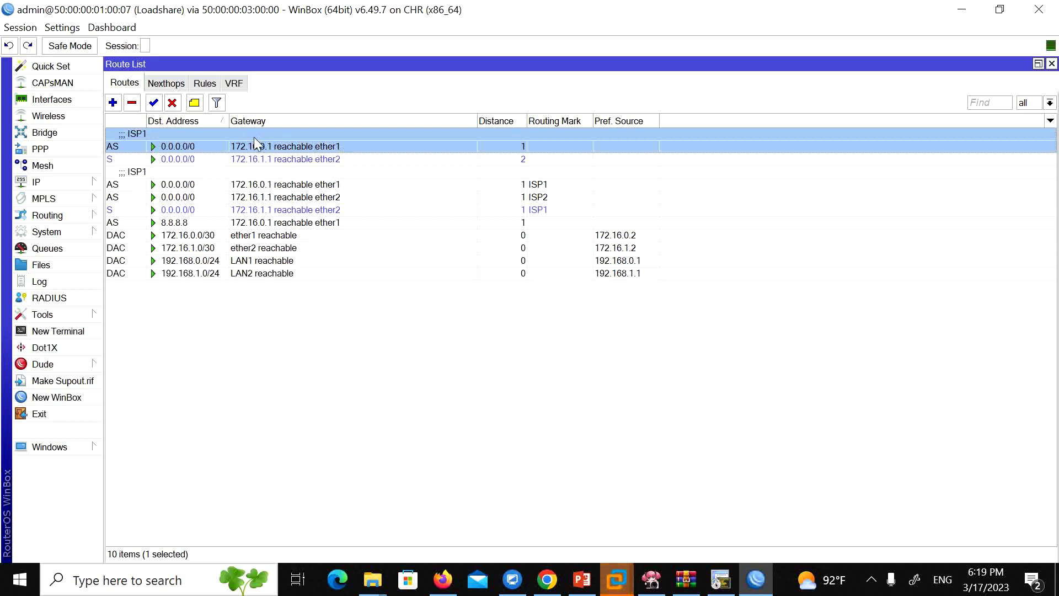
pyautogui.click(285, 183)
pyautogui.click(288, 148)
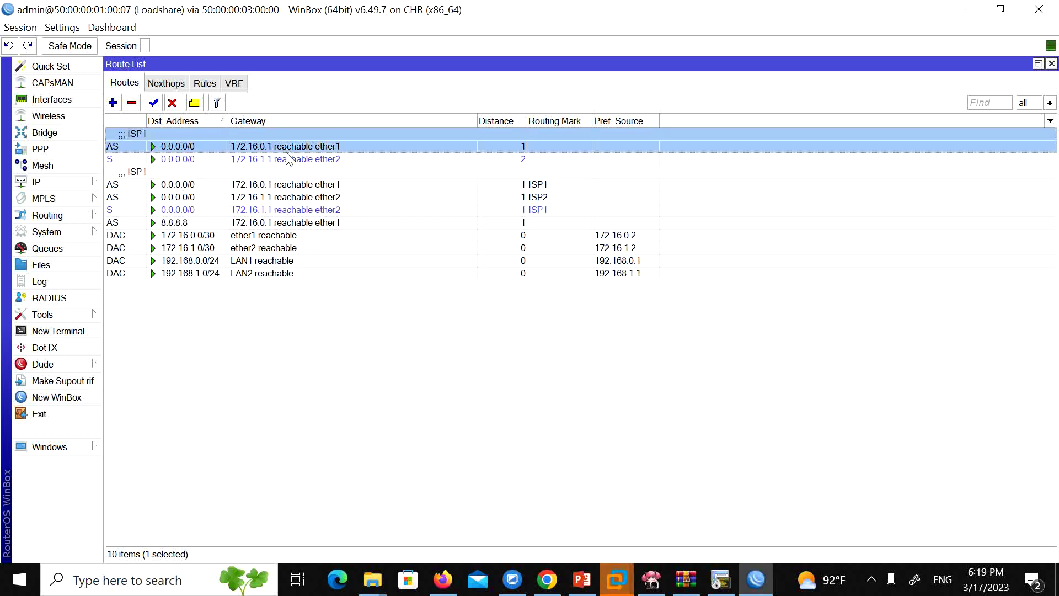
pyautogui.click(288, 185)
pyautogui.click(281, 148)
pyautogui.click(284, 185)
pyautogui.click(294, 148)
pyautogui.click(297, 185)
pyautogui.click(301, 210)
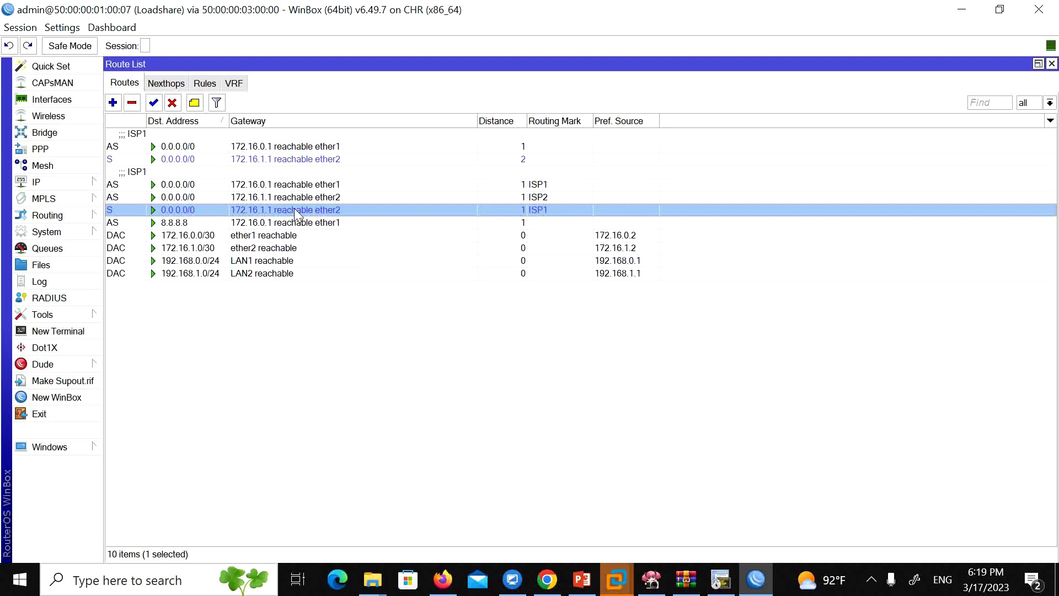
# Step: Run trace 8.8.8.8 in the LAN1 console, stop it after the first hops and check the path against the EVE topology
pyautogui.click(721, 580)
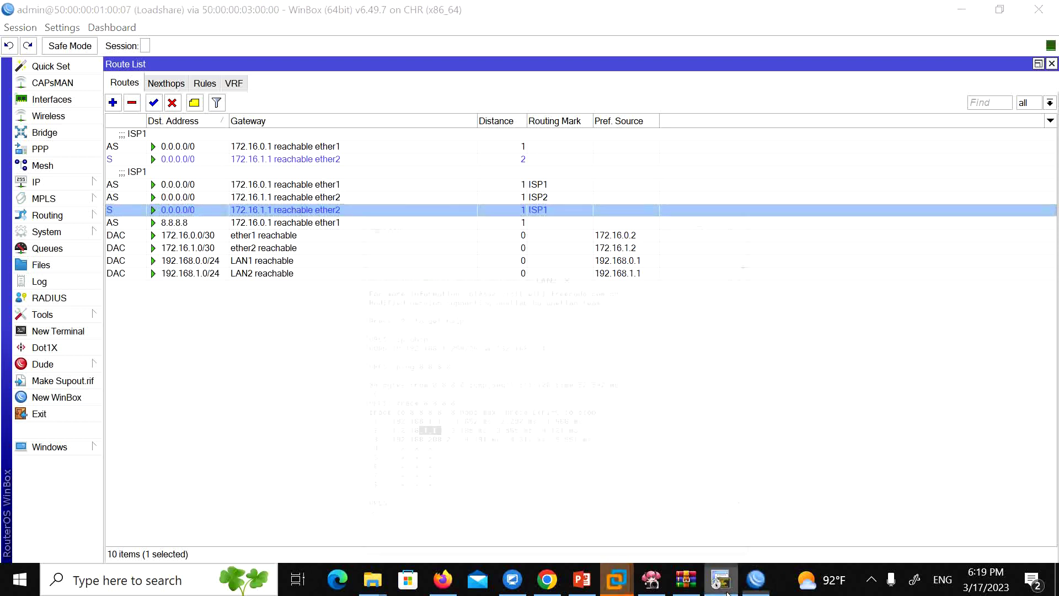
pyautogui.click(448, 203)
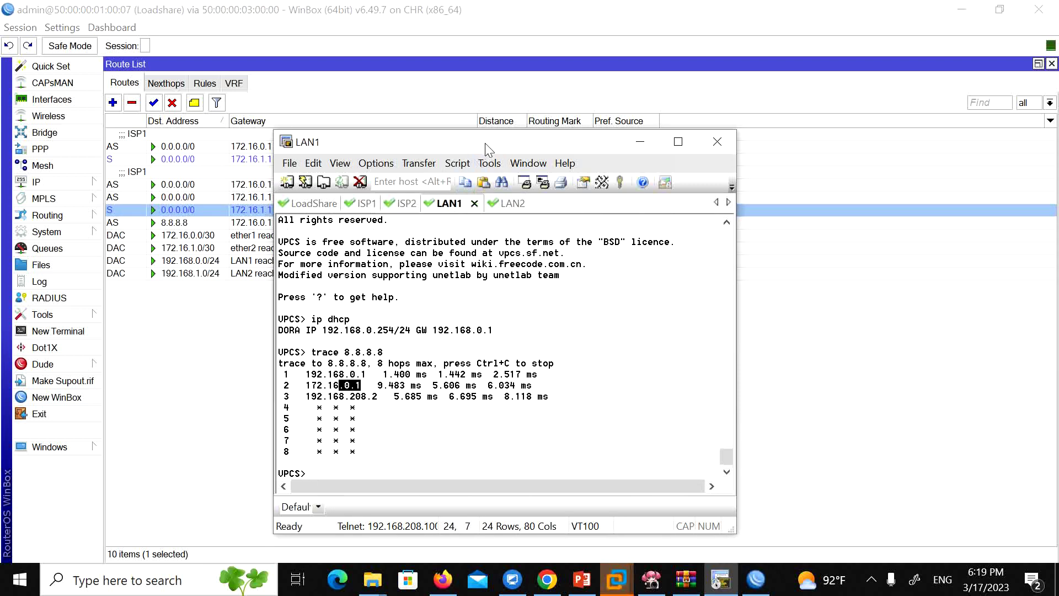
pyautogui.moveTo(484, 144); pyautogui.dragTo(621, 145)
pyautogui.write('t')
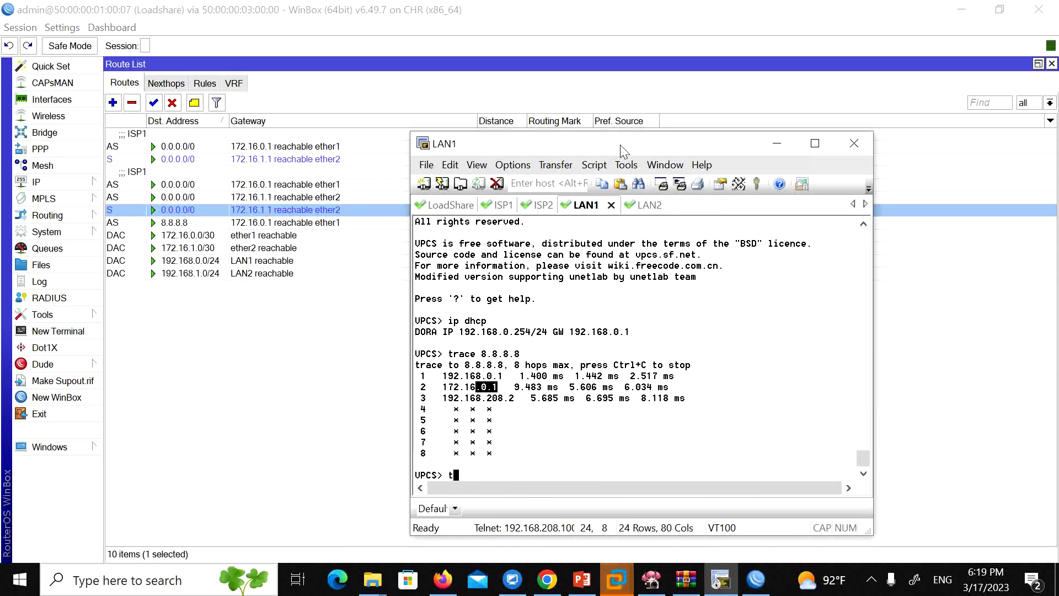
pyautogui.write('race ')
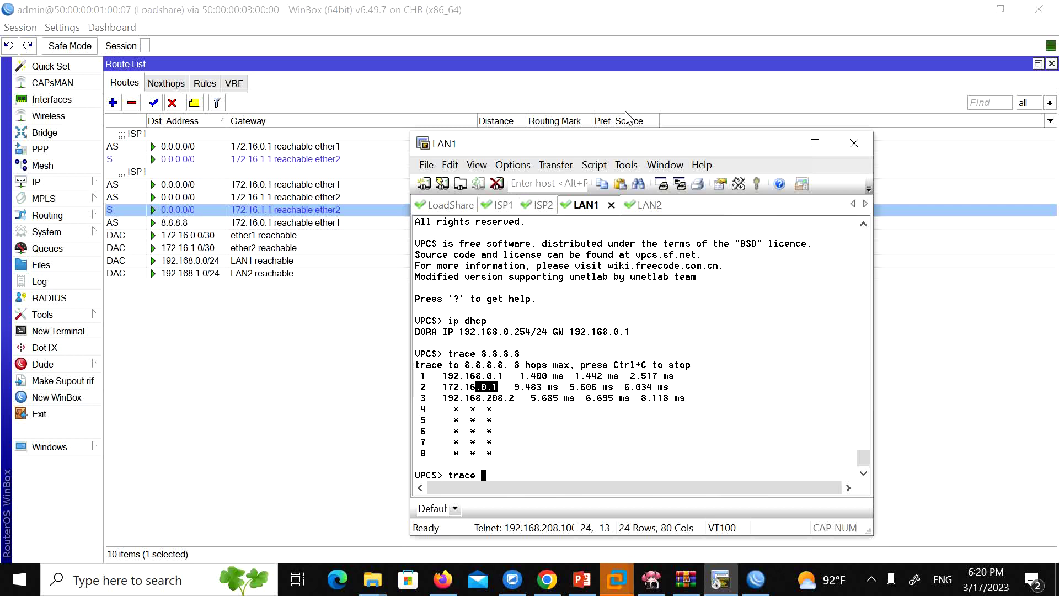
pyautogui.write('8.8.8.8.')
pyautogui.press('Return')
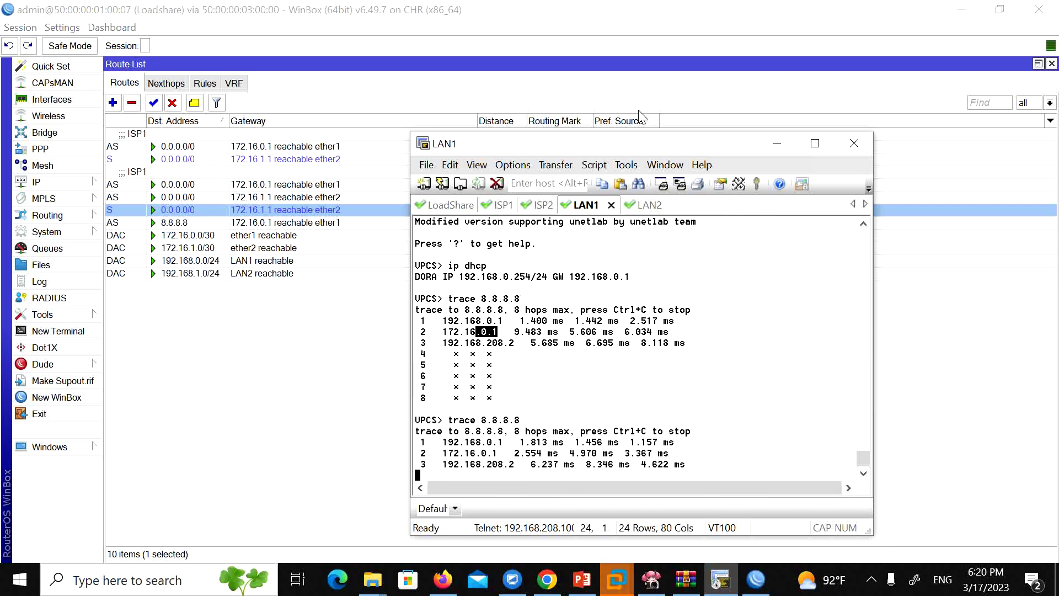
pyautogui.moveTo(465, 453); pyautogui.dragTo(497, 455)
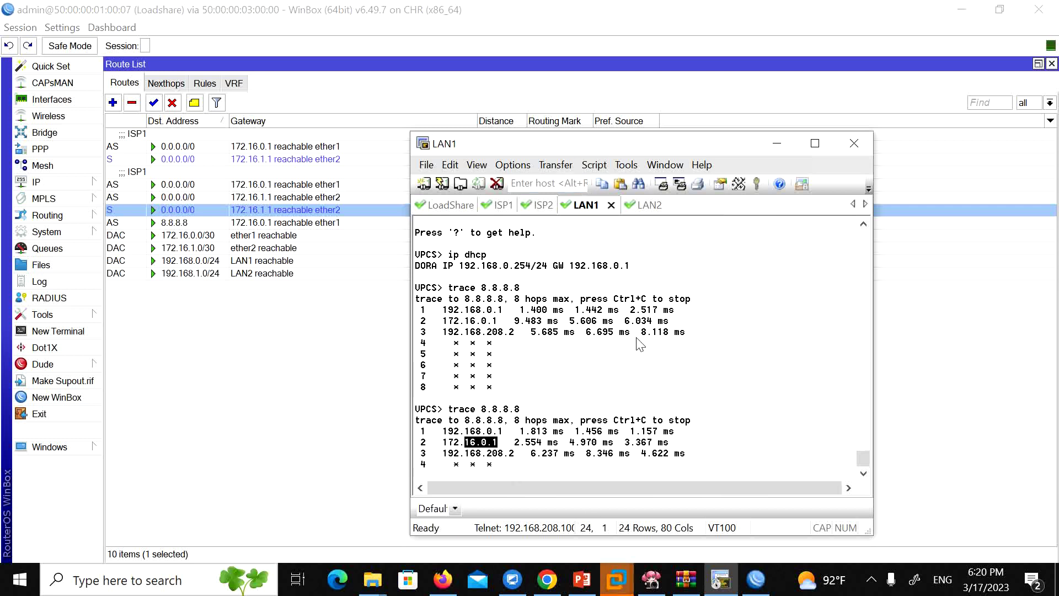
pyautogui.hotkey('ctrl', 'c')
pyautogui.moveTo(590, 151); pyautogui.dragTo(770, 134)
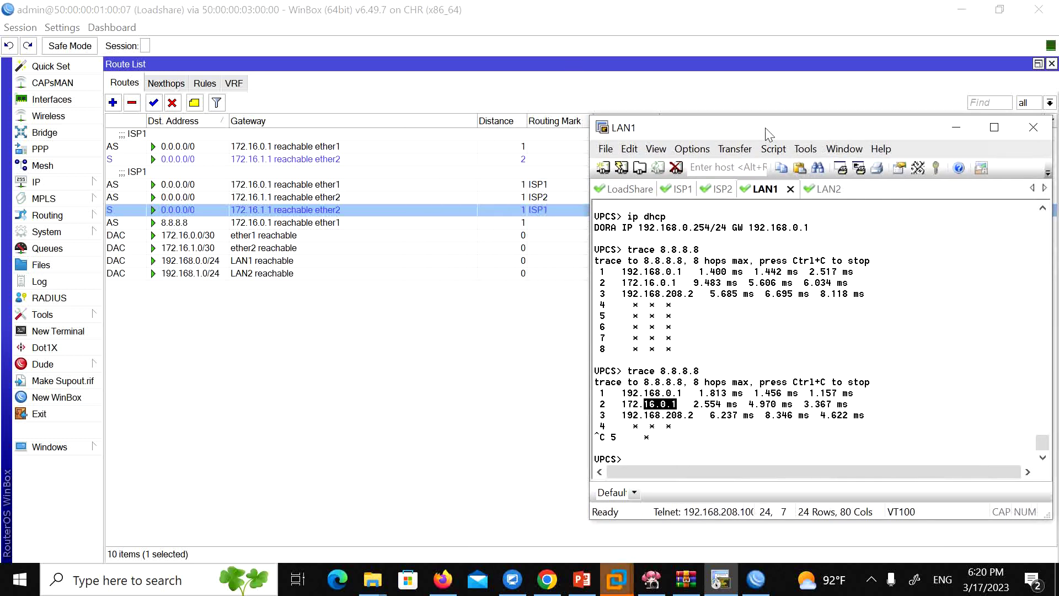
pyautogui.click(442, 580)
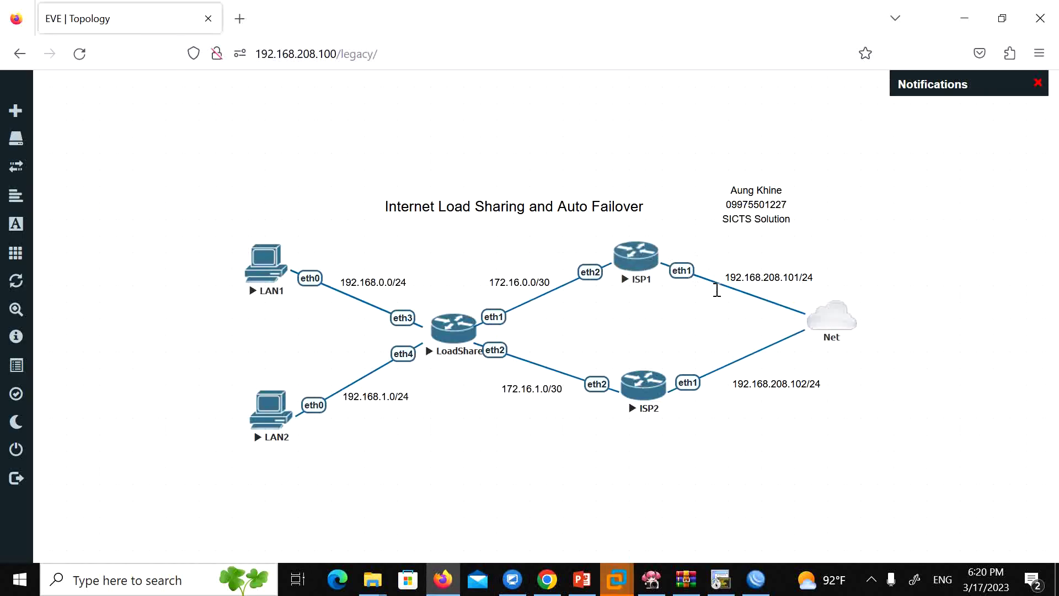
pyautogui.click(973, 29)
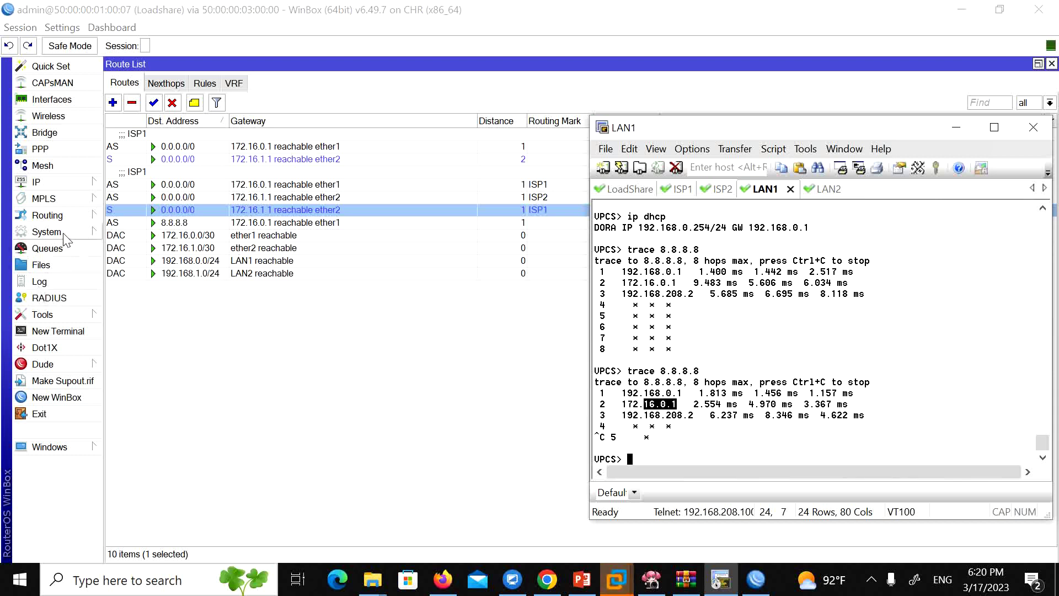
# Step: Create a new Netwatch entry for host 8.8.8.8 with interval 00:00:10 and timeout 100 ms
pyautogui.click(72, 315)
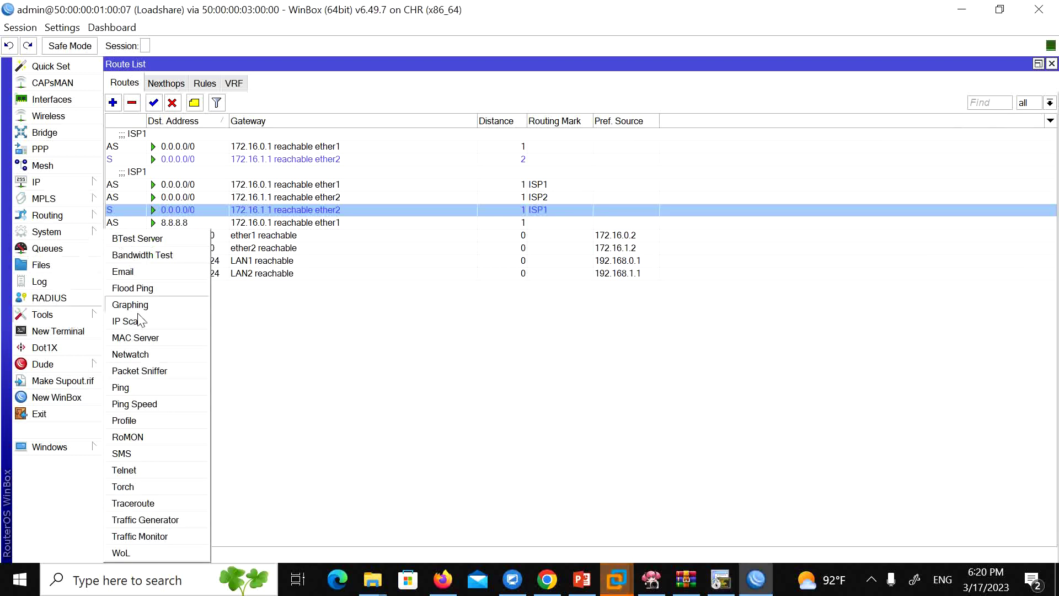
pyautogui.click(155, 354)
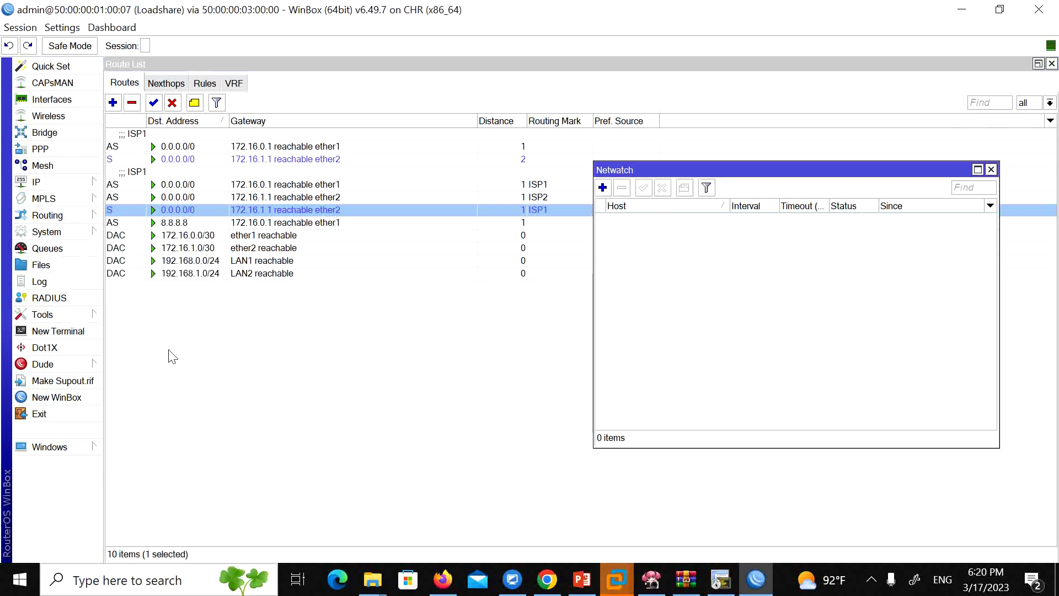
pyautogui.click(603, 188)
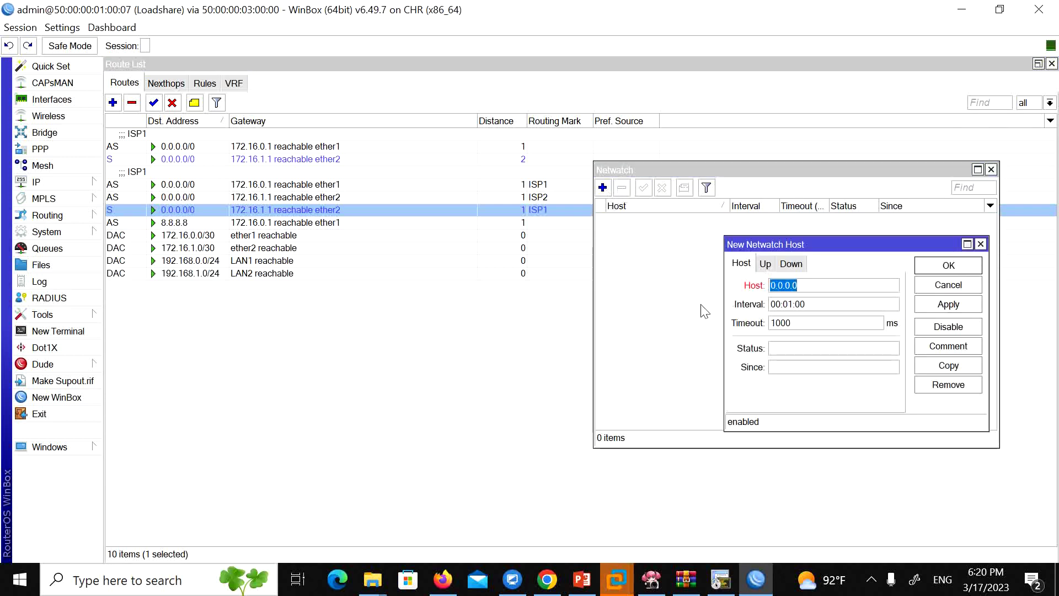
pyautogui.write('8.8.8.8')
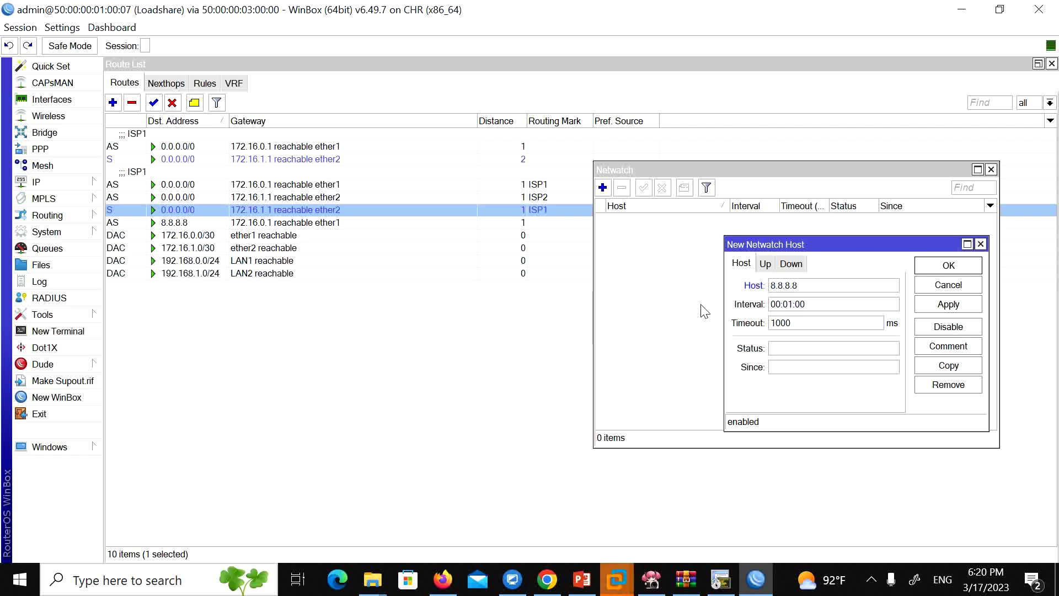
pyautogui.click(792, 307)
pyautogui.press('BackSpace')
pyautogui.write('0:')
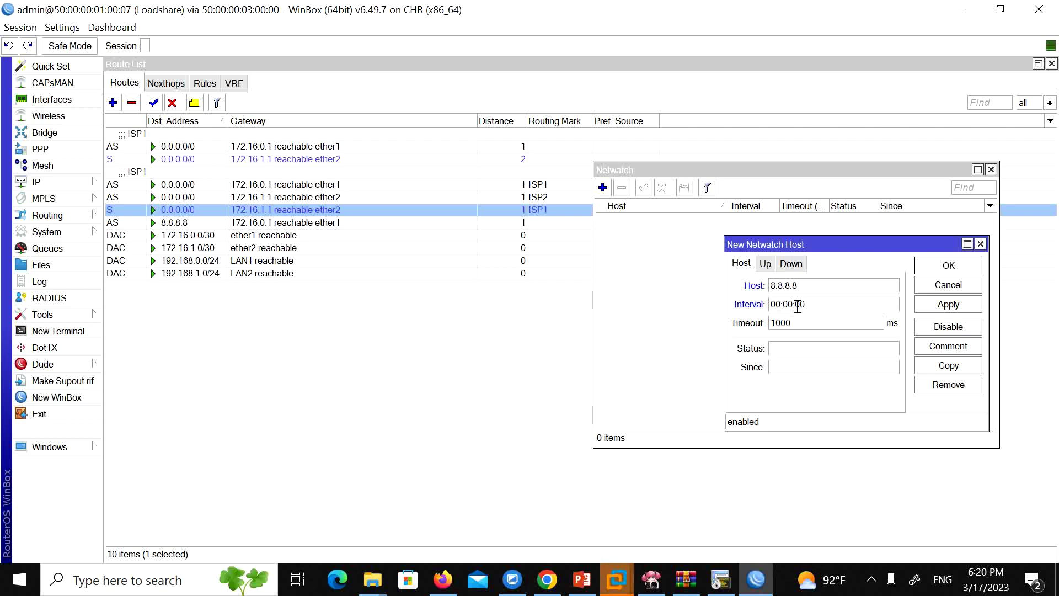
pyautogui.write('1')
pyautogui.press('BackSpace')
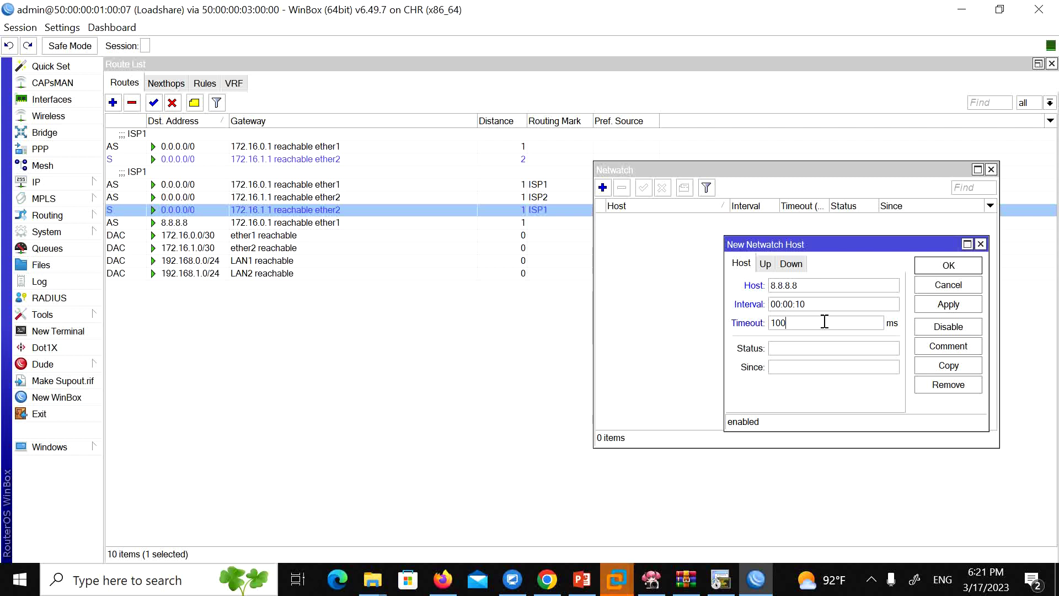
pyautogui.moveTo(825, 322); pyautogui.dragTo(736, 323)
pyautogui.moveTo(821, 305); pyautogui.dragTo(716, 307)
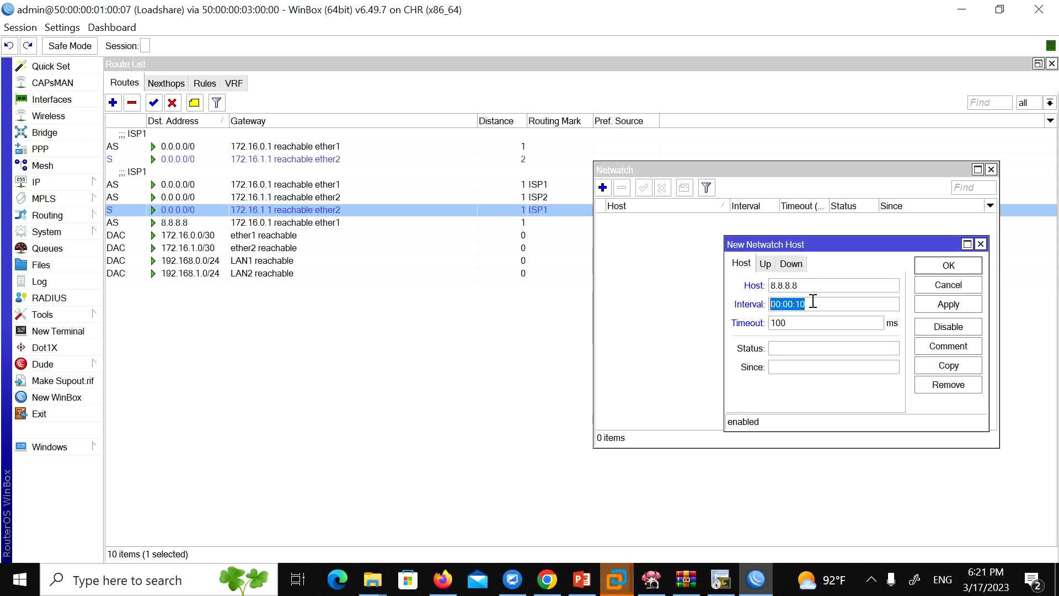
# Step: Enter "/ip route enable [find comment=ISP1]" as the On Up script of the new Netwatch host
pyautogui.click(768, 265)
pyautogui.click(791, 265)
pyautogui.click(767, 265)
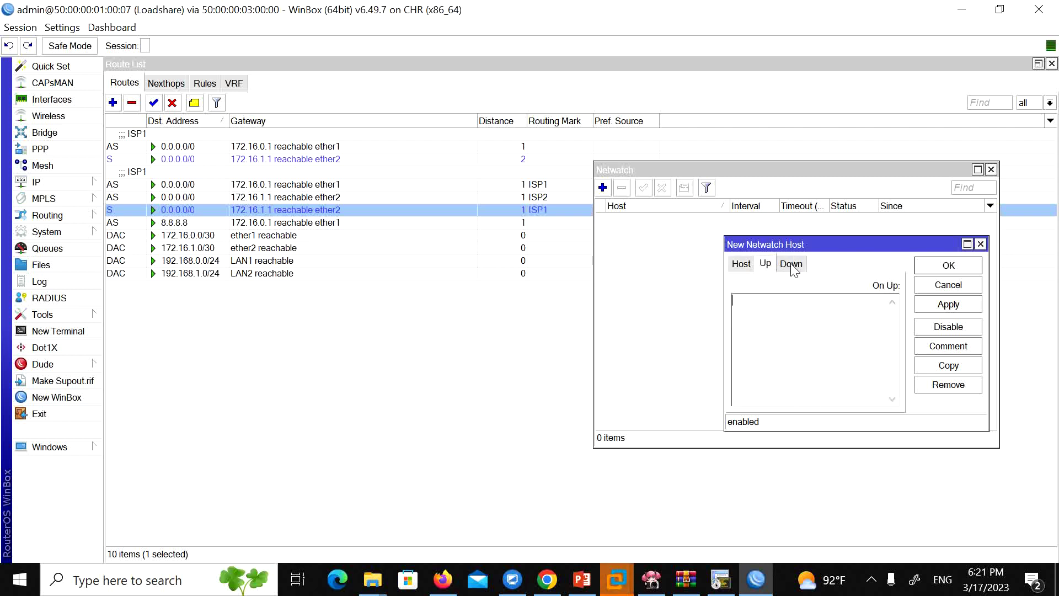
pyautogui.click(791, 265)
pyautogui.click(767, 264)
pyautogui.click(746, 314)
pyautogui.write('/ip route enabl')
pyautogui.press('BackSpace')
pyautogui.press('BackSpace')
pyautogui.write('ble ')
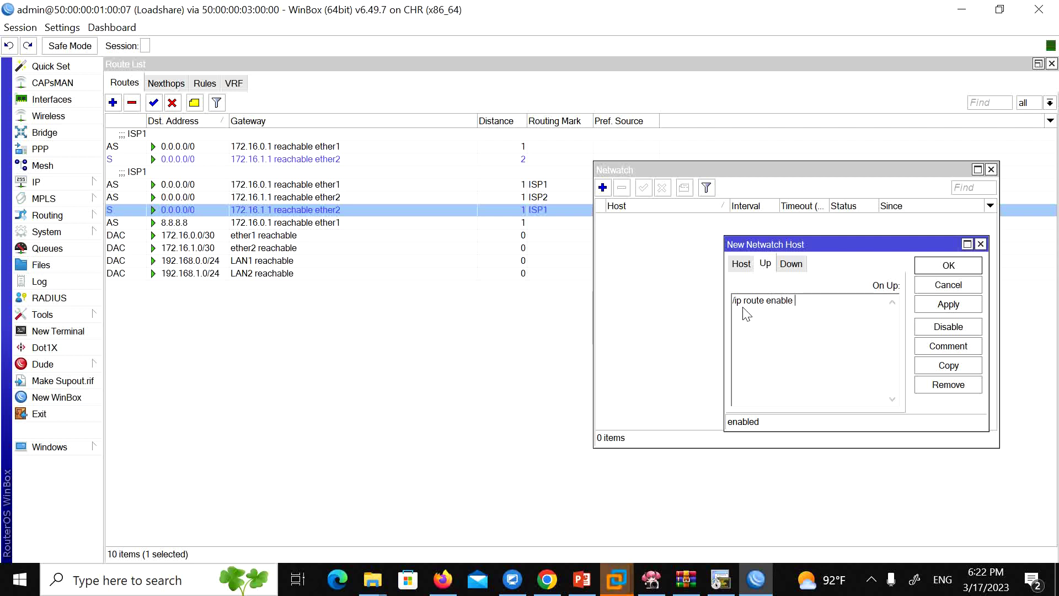
pyautogui.write('[find comment')
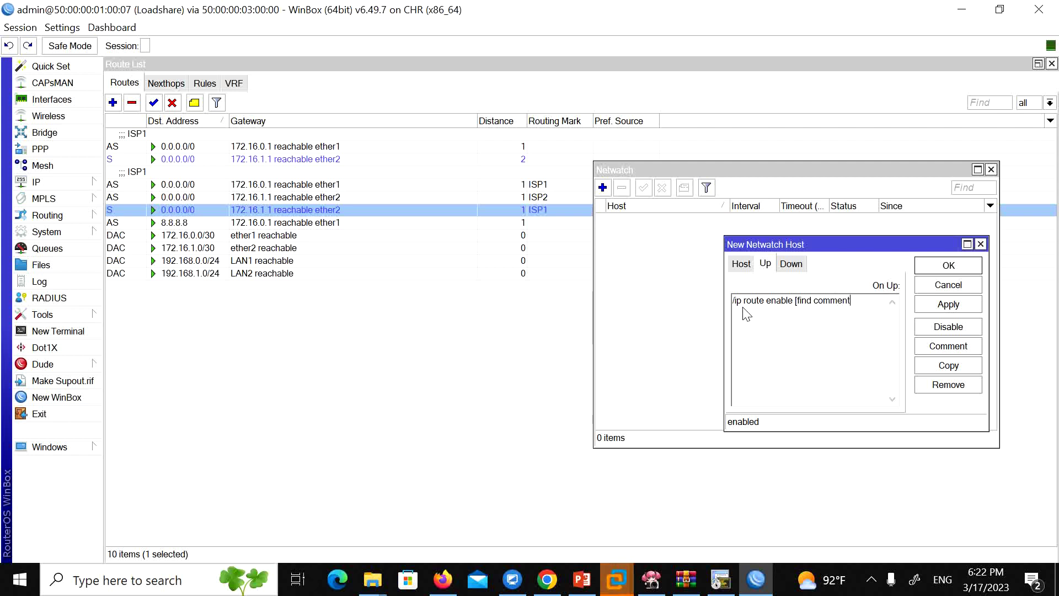
pyautogui.write('=I')
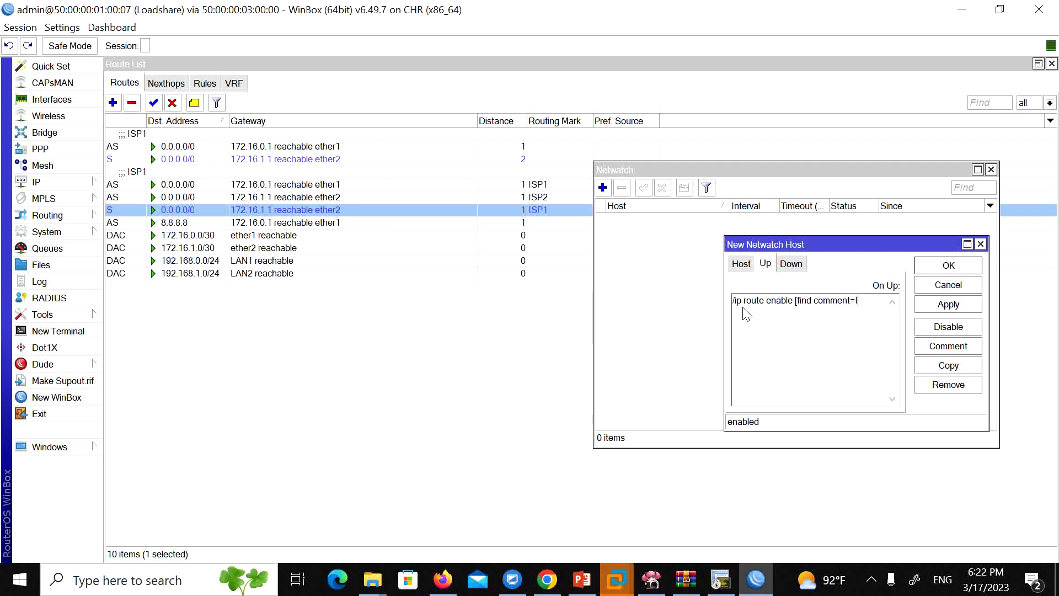
pyautogui.write('SP1)')
pyautogui.press('BackSpace')
pyautogui.write(']')
pyautogui.moveTo(879, 302); pyautogui.dragTo(734, 301)
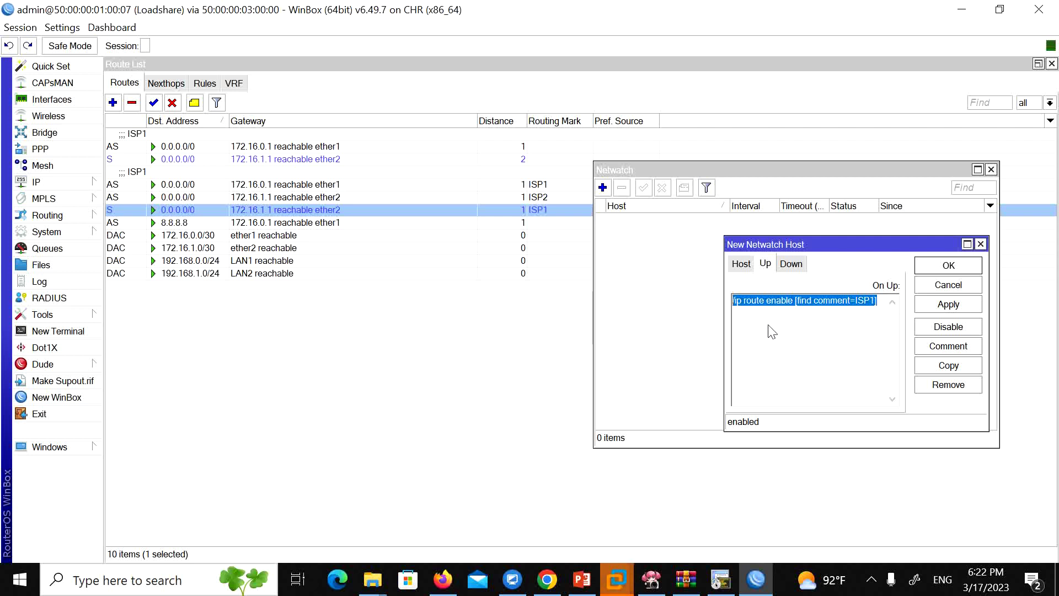
# Step: Enter "/ip route disable [find comment=ISP1]" as the On Down script of the new Netwatch host
pyautogui.click(787, 264)
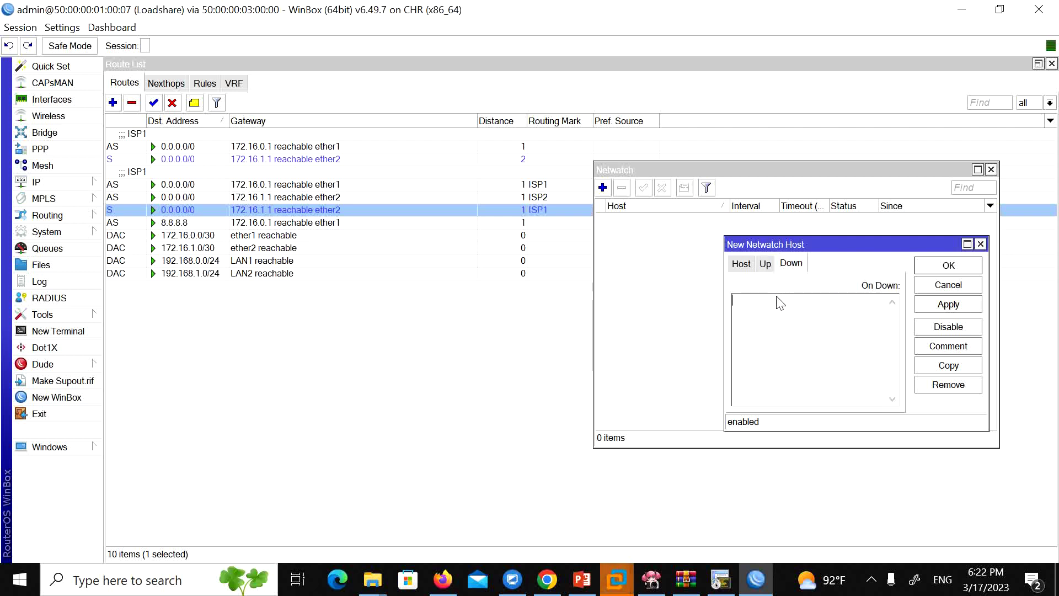
pyautogui.hotkey('ctrl', 'v')
pyautogui.click(793, 309)
pyautogui.press('BackSpace')
pyautogui.press('BackSpace')
pyautogui.press('BackSpace')
pyautogui.press('BackSpace')
pyautogui.press('BackSpace')
pyautogui.press('BackSpace')
pyautogui.write('disable')
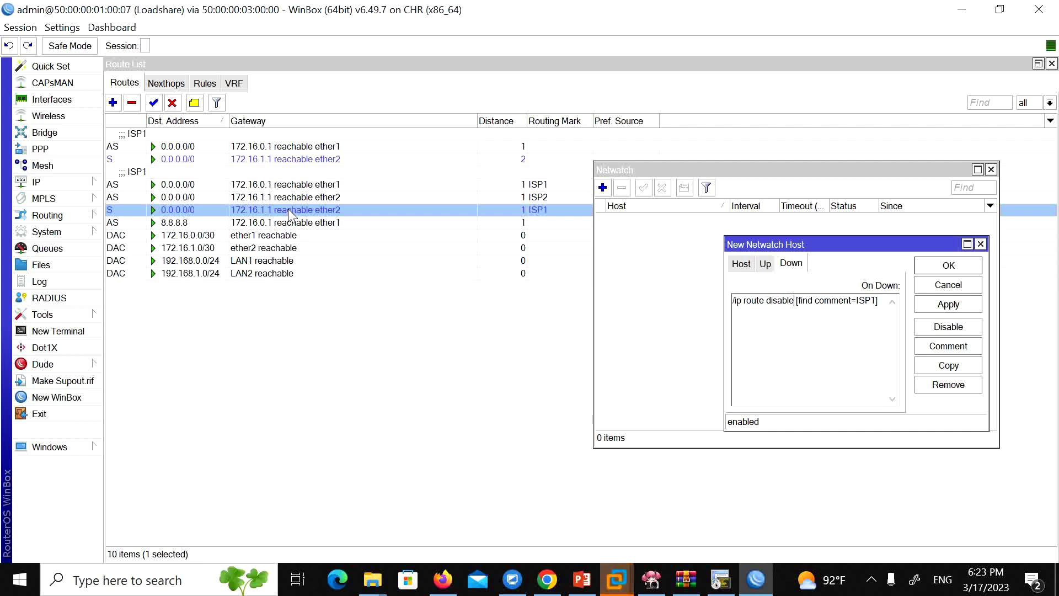
# Step: Review the On Up script, On Down script and host settings, and save the new Netwatch host 8.8.8.8
pyautogui.click(766, 264)
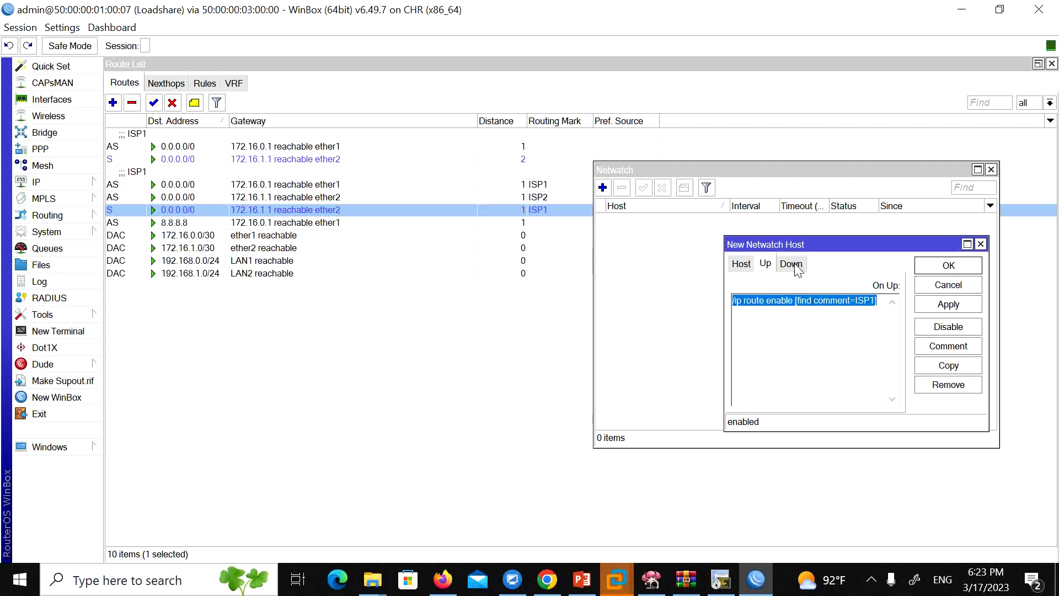
pyautogui.click(792, 264)
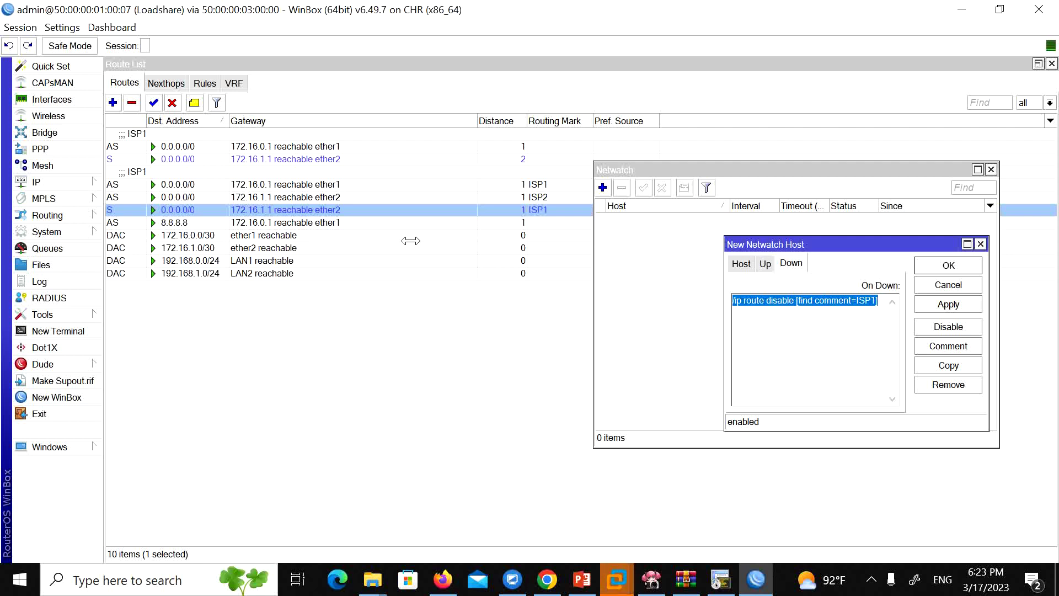
pyautogui.click(741, 264)
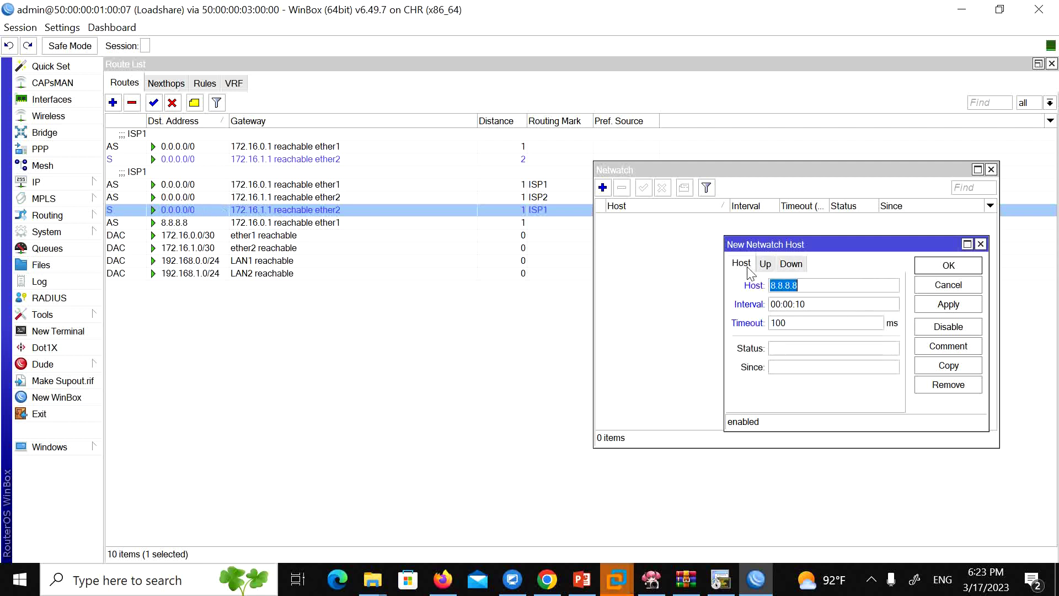
pyautogui.click(934, 272)
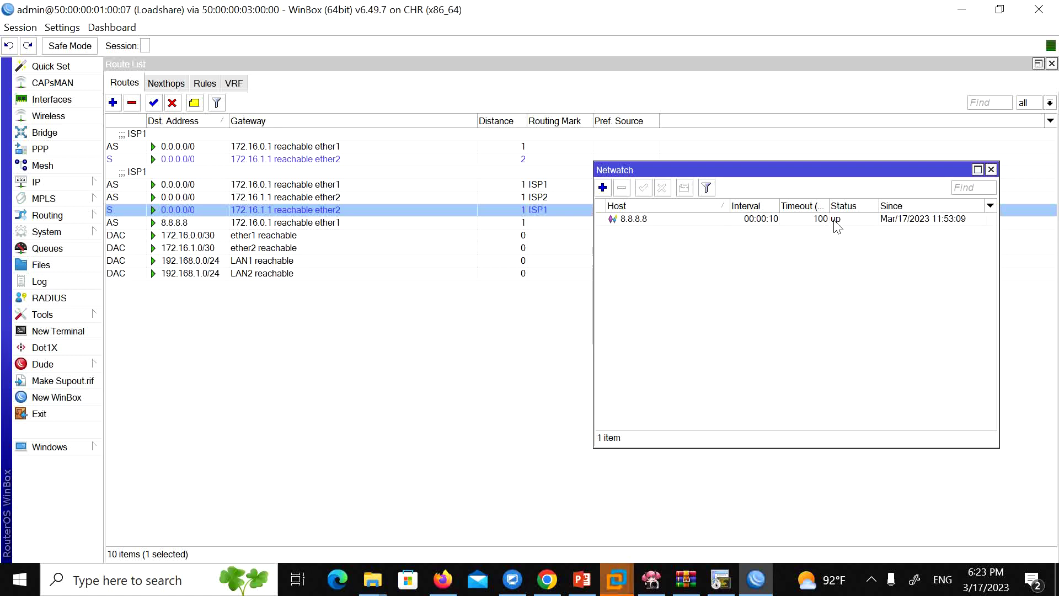
# Step: Switch to the LAN1 console, start a continuous ping to 8.8.8.8 and move the console clear of the Netwatch list
pyautogui.click(721, 579)
pyautogui.moveTo(919, 131); pyautogui.dragTo(718, 174)
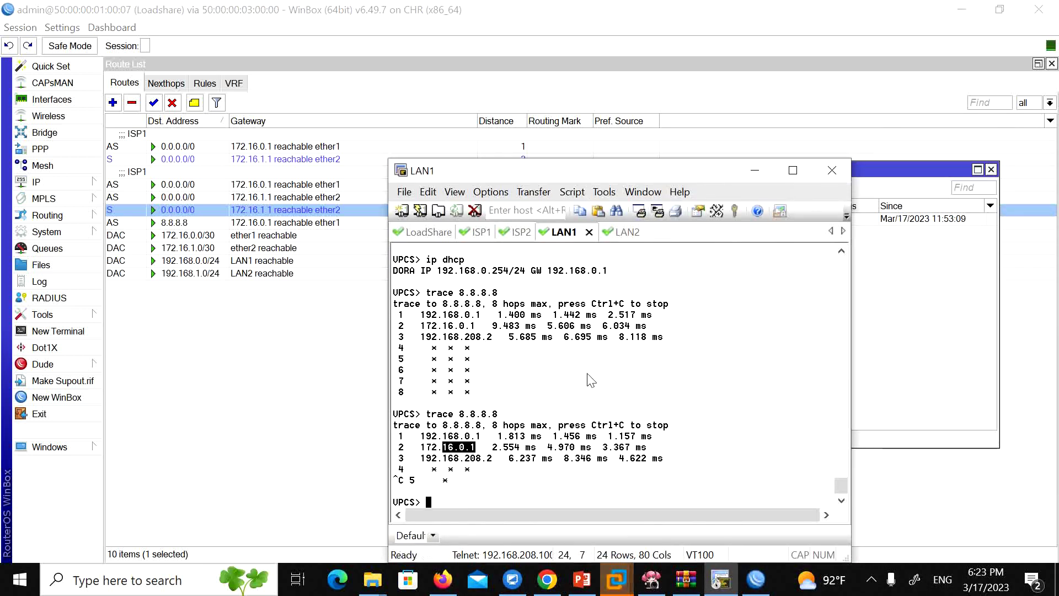
pyautogui.write('ping ')
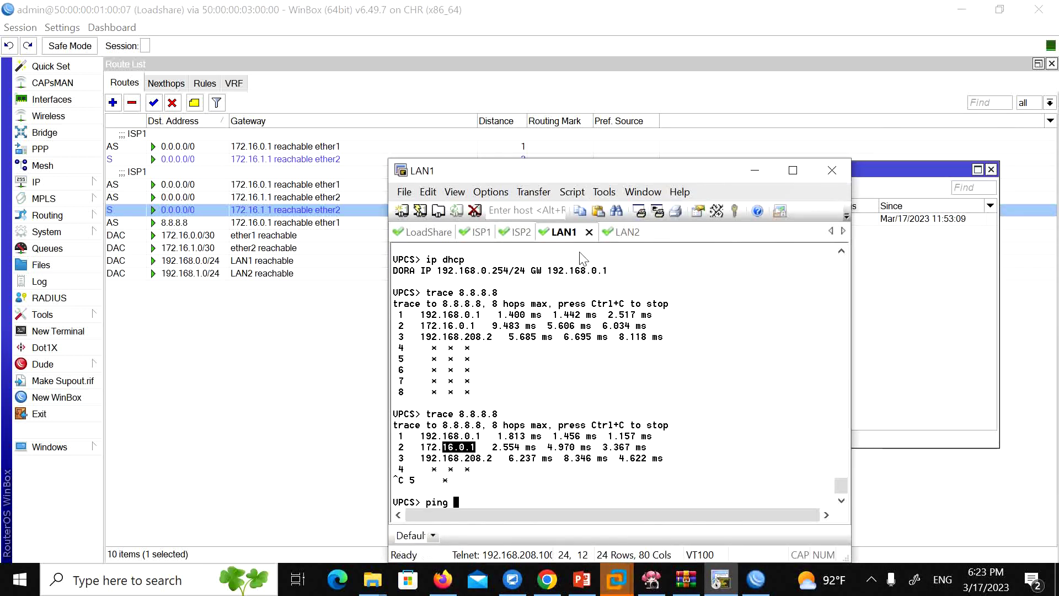
pyautogui.write('8.8.8.8 -t')
pyautogui.press('Return')
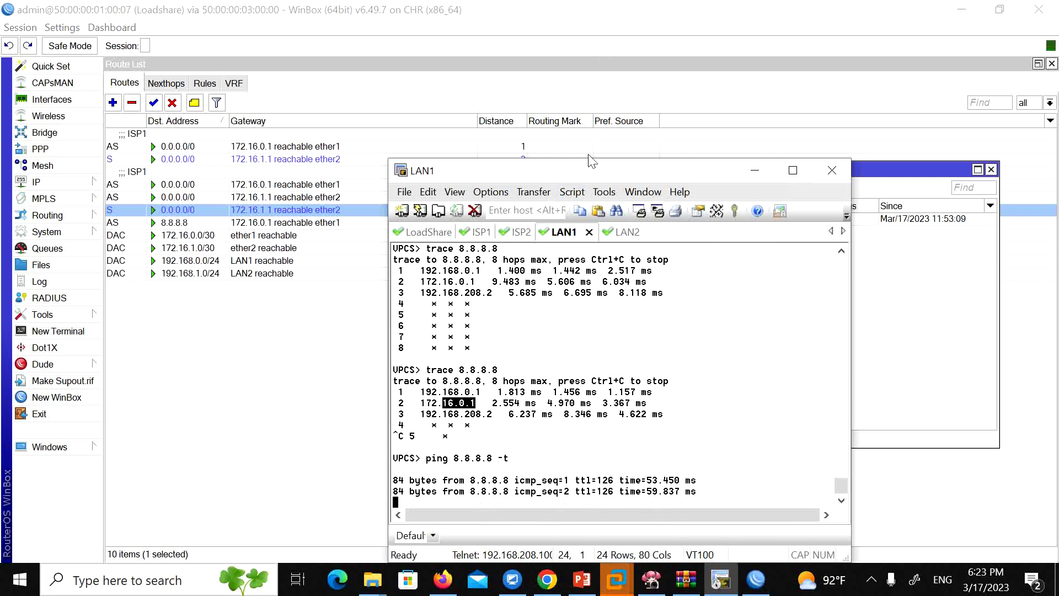
pyautogui.moveTo(589, 160); pyautogui.dragTo(401, 295)
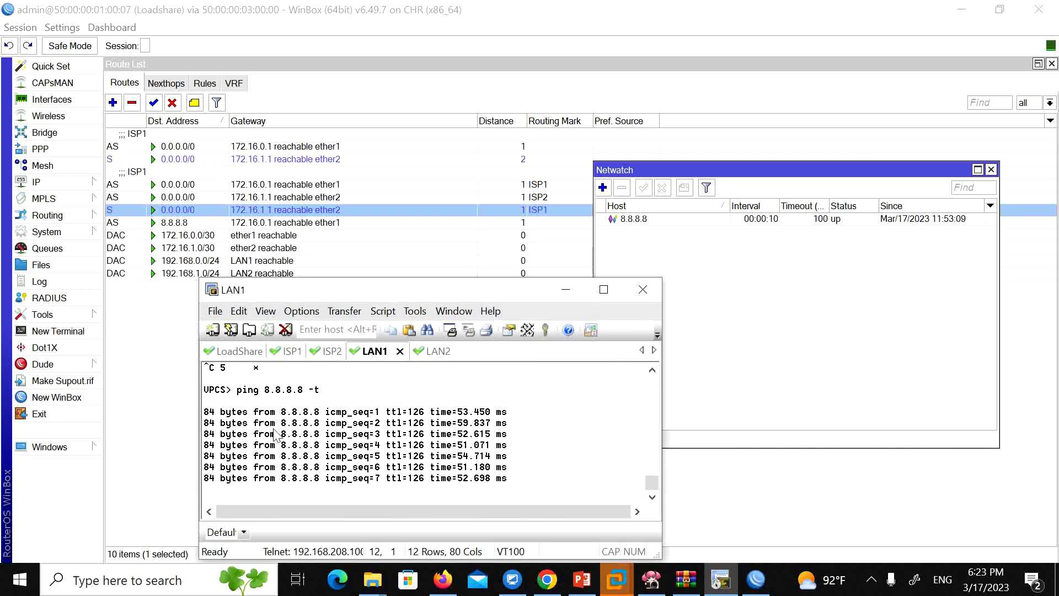
# Step: Stop the ping in the LAN1 console and run trace 8.8.8.8 twice, stopping each trace after the first hops
pyautogui.hotkey('ctrl', 'c')
pyautogui.press('Up')
pyautogui.press('Up')
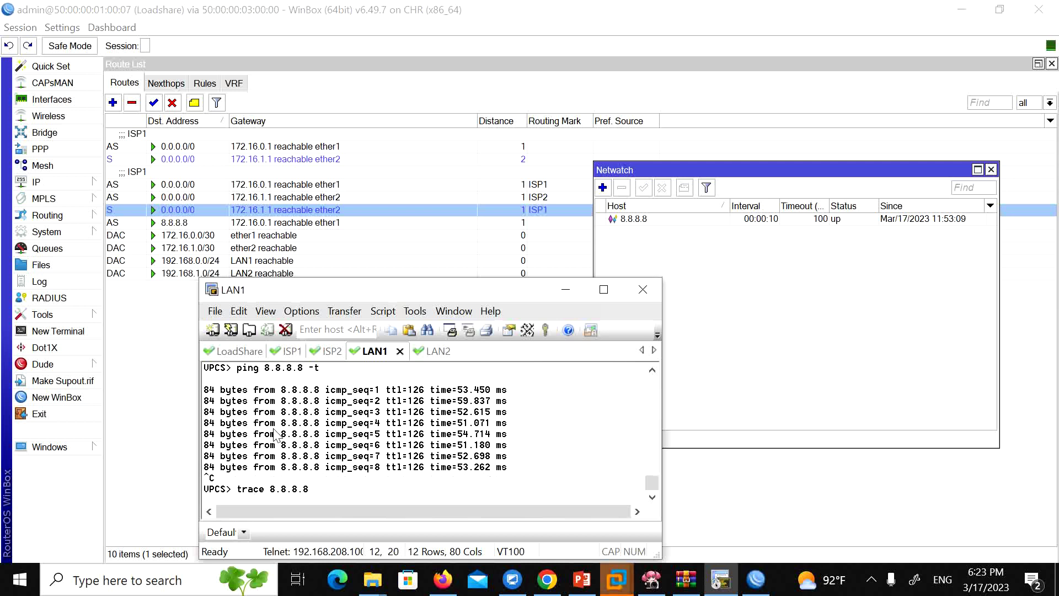
pyautogui.press('Return')
pyautogui.moveTo(287, 456); pyautogui.dragTo(291, 466)
pyautogui.doubleClick(284, 466)
pyautogui.hotkey('ctrl', 'c')
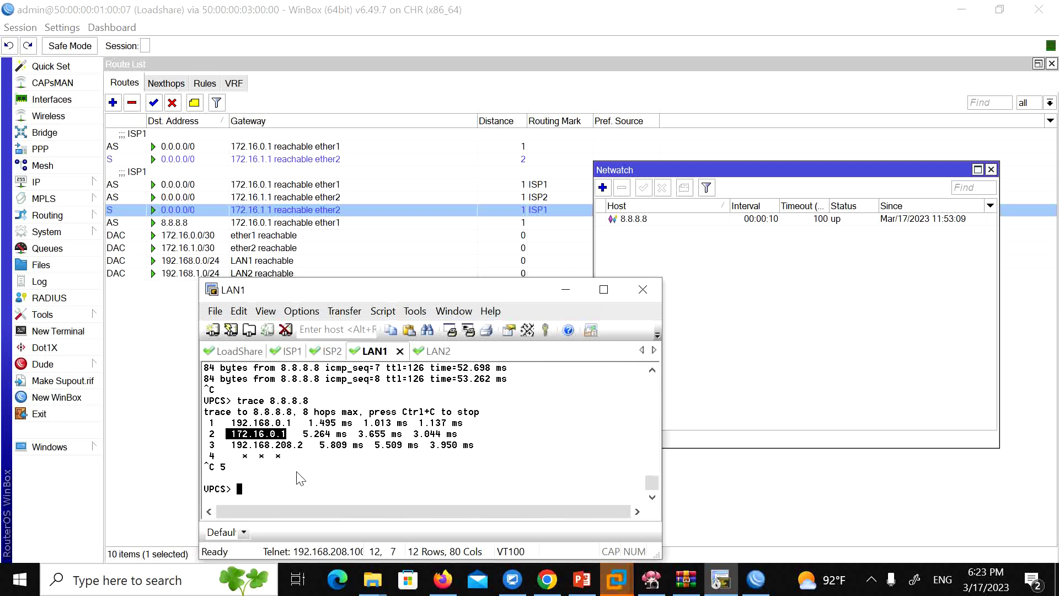
pyautogui.press('Up')
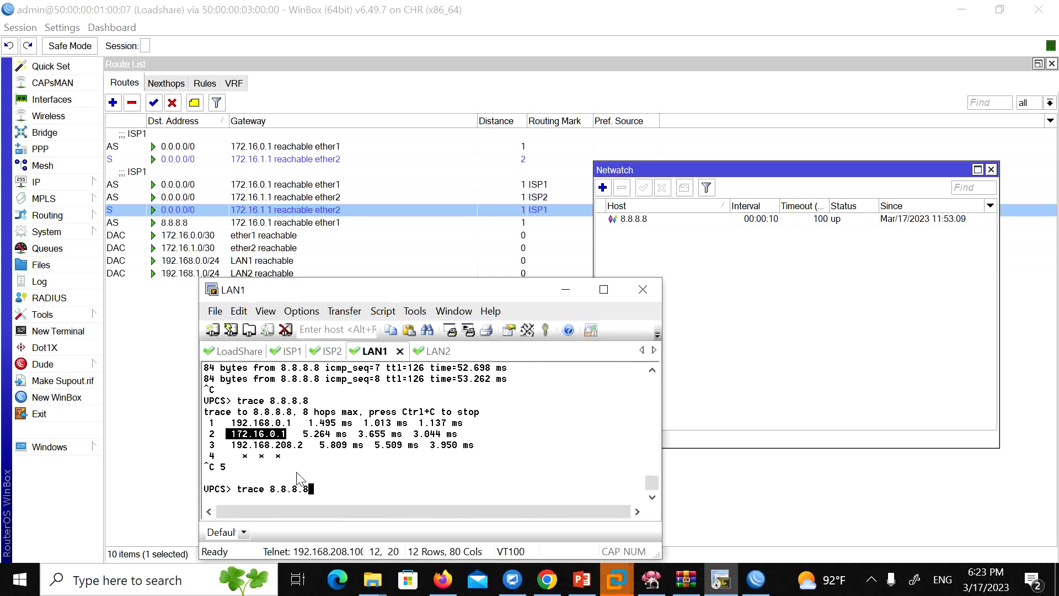
pyautogui.press('Return')
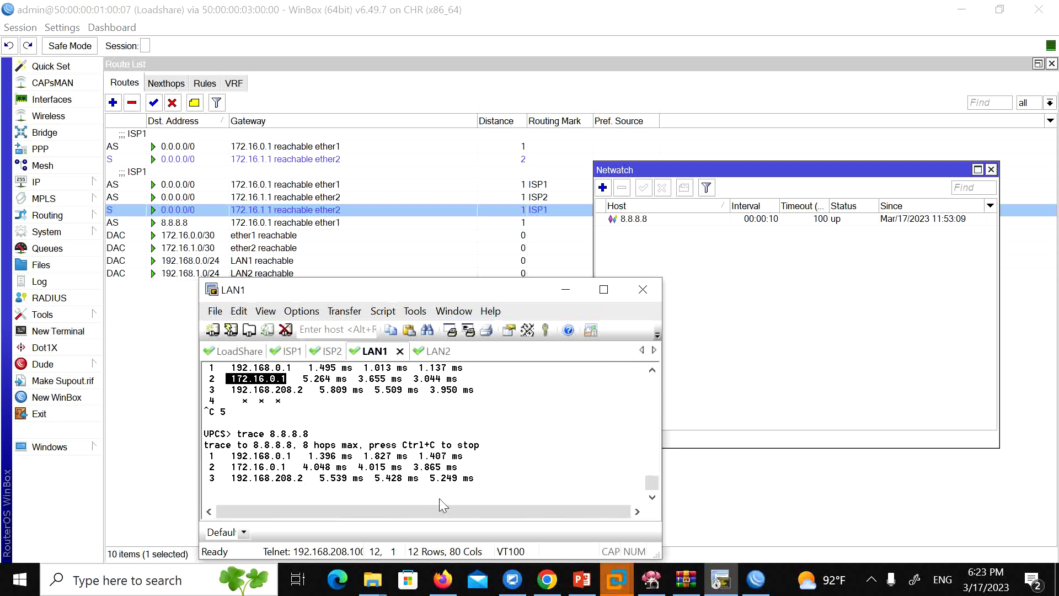
pyautogui.hotkey('ctrl', 'c')
# Step: Replace the recalled trace command in the LAN1 console with "ping 8.8.8.8 -t" and run it
pyautogui.press('Up')
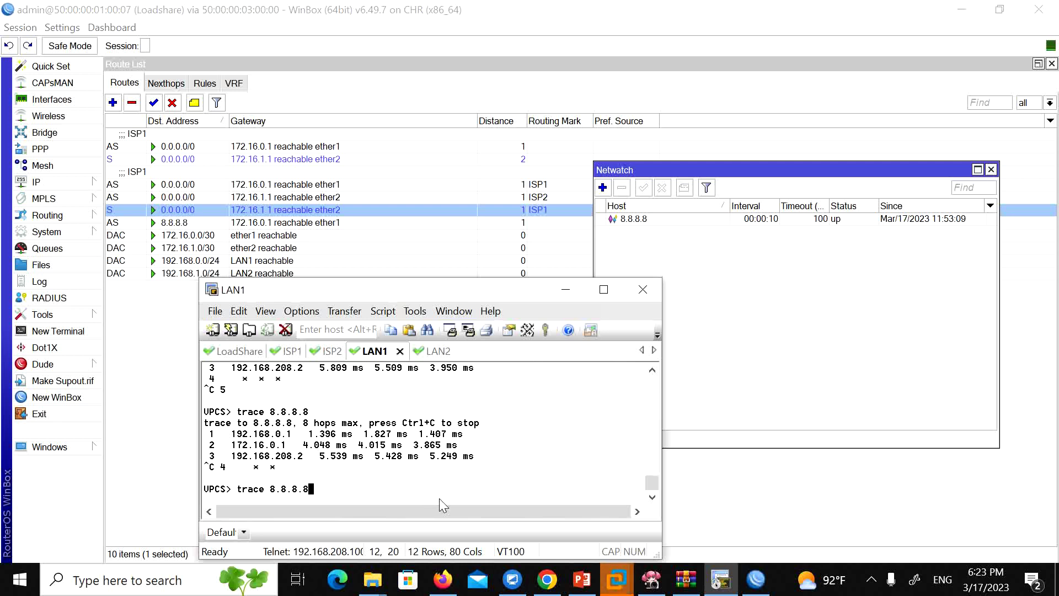
pyautogui.press('Down')
pyautogui.press('Up')
pyautogui.press('BackSpace')
pyautogui.press('BackSpace')
pyautogui.press('BackSpace')
pyautogui.press('BackSpace')
pyautogui.press('BackSpace')
pyautogui.press('BackSpace')
pyautogui.press('BackSpace')
pyautogui.press('BackSpace')
pyautogui.press('BackSpace')
pyautogui.press('BackSpace')
pyautogui.press('BackSpace')
pyautogui.press('BackSpace')
pyautogui.press('BackSpace')
pyautogui.write('ping 8.8.8.8 ')
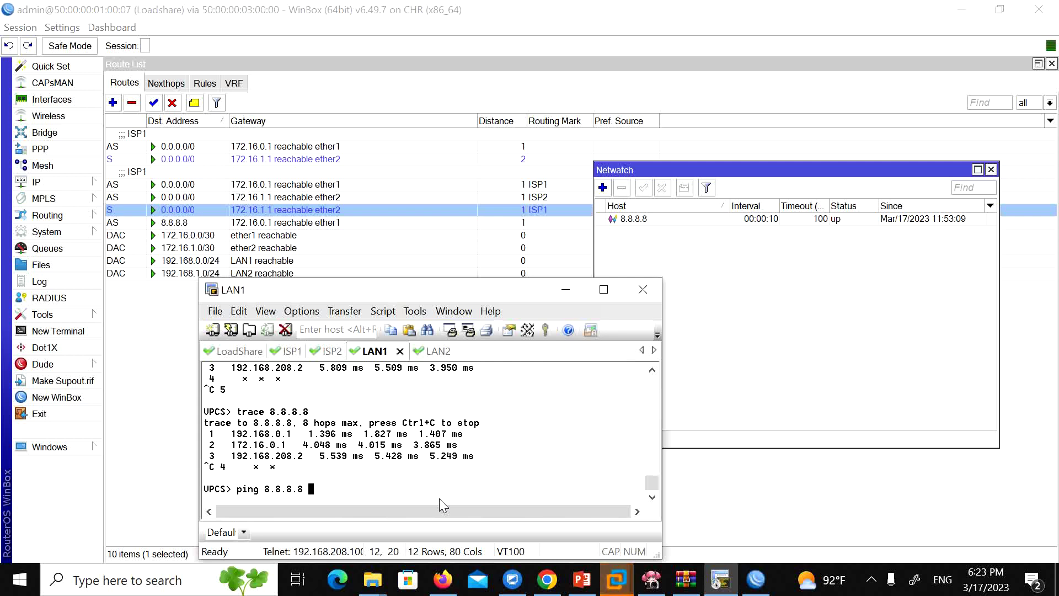
pyautogui.write('-t')
pyautogui.press('Return')
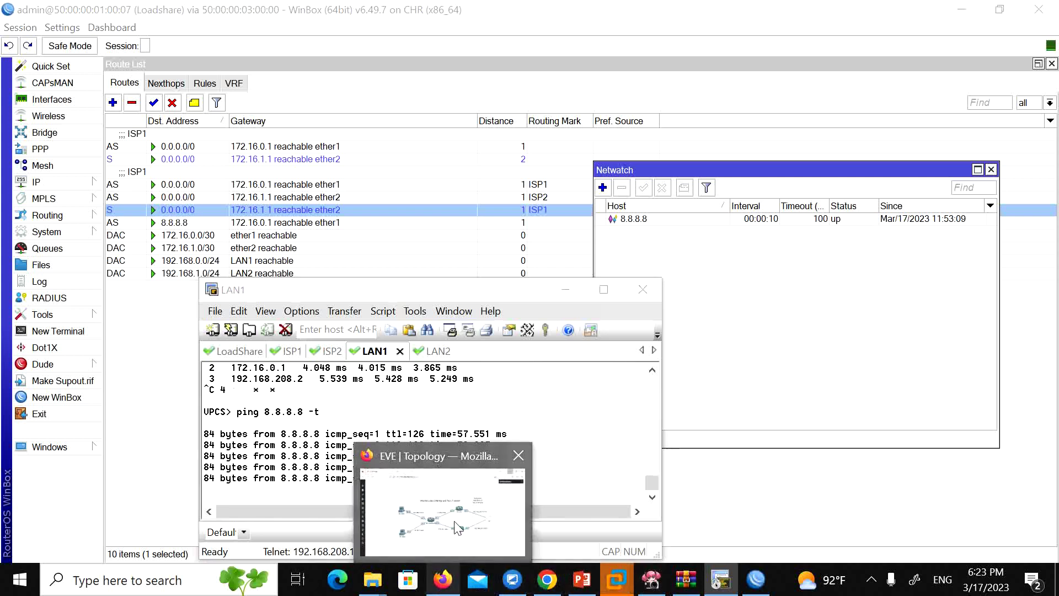
# Step: Check ISP1's link to the Net cloud in the EVE topology and list the interfaces in the ISP1 console
pyautogui.click(443, 579)
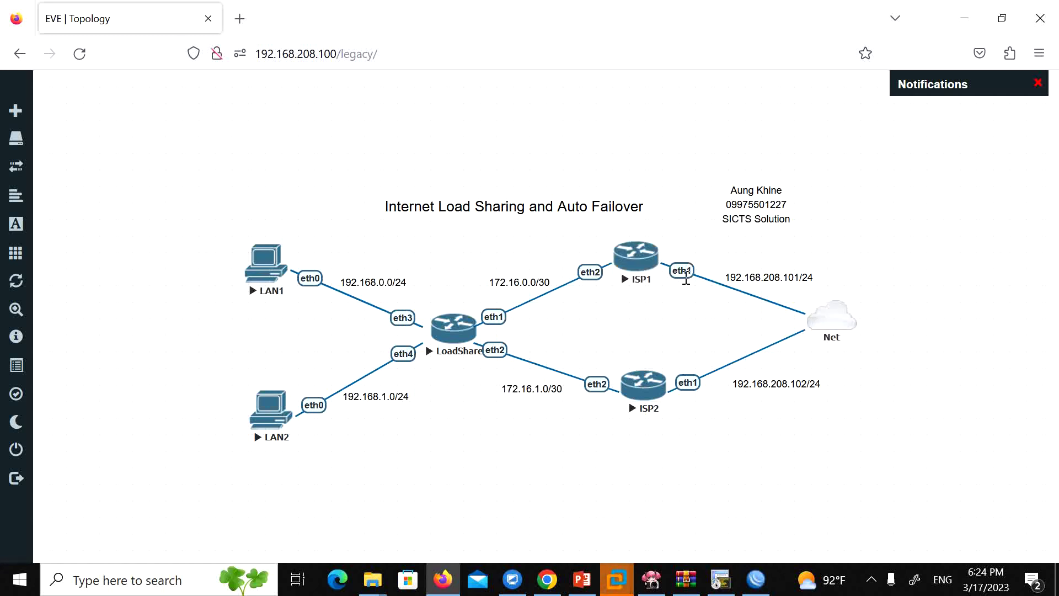
pyautogui.click(721, 579)
pyautogui.click(293, 351)
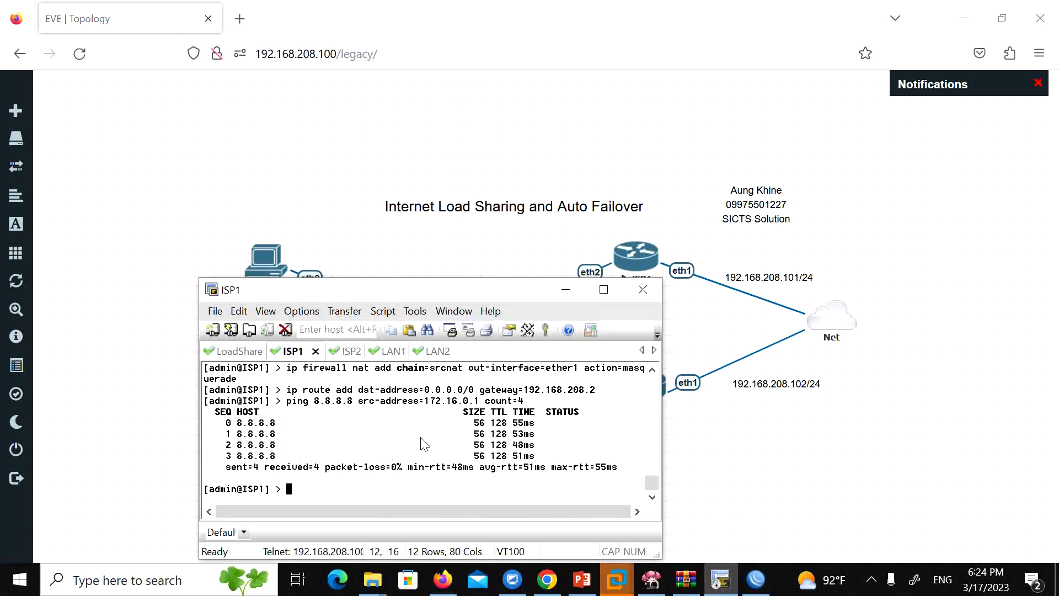
pyautogui.write('interface print')
pyautogui.press('Return')
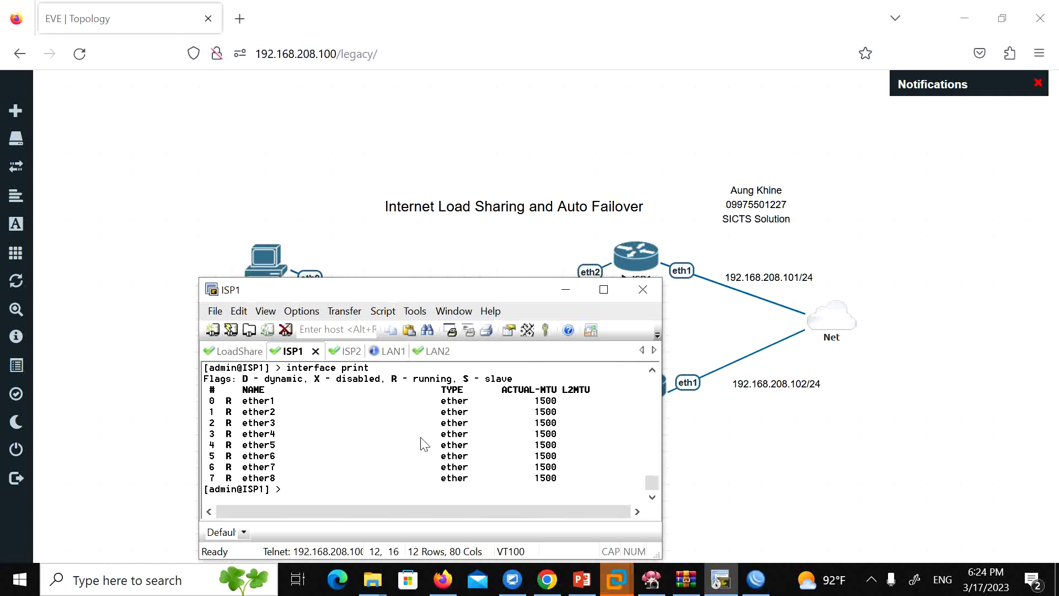
# Step: Disable interface 0 (ether1) in the ISP1 console, checking the route list and LAN1's running ping before executing the command
pyautogui.write('interface disable ')
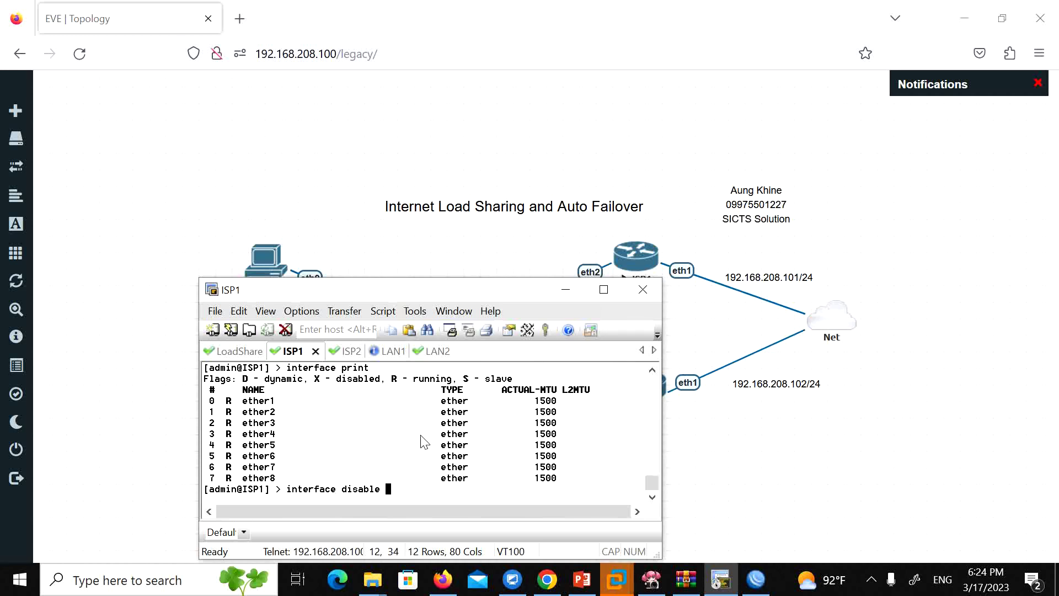
pyautogui.write('0')
pyautogui.moveTo(530, 295); pyautogui.dragTo(635, 247)
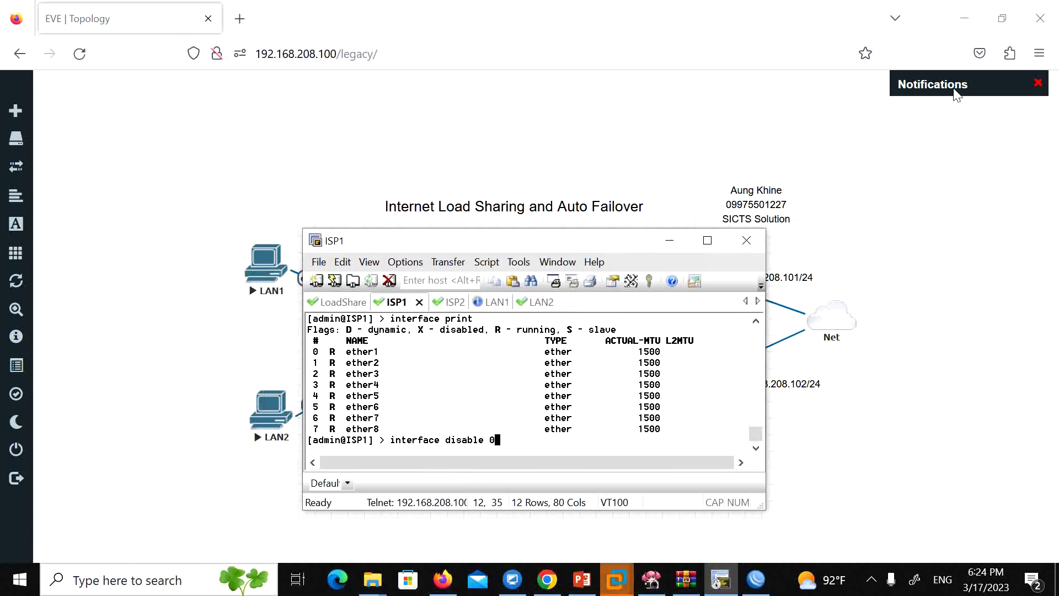
pyautogui.click(966, 19)
pyautogui.moveTo(588, 246); pyautogui.dragTo(404, 268)
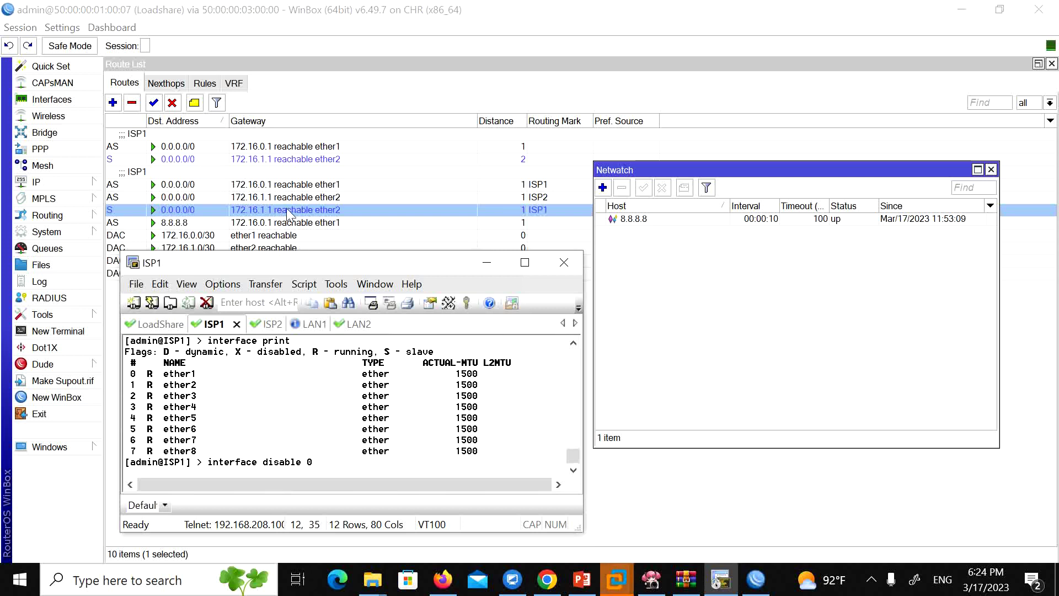
pyautogui.click(310, 326)
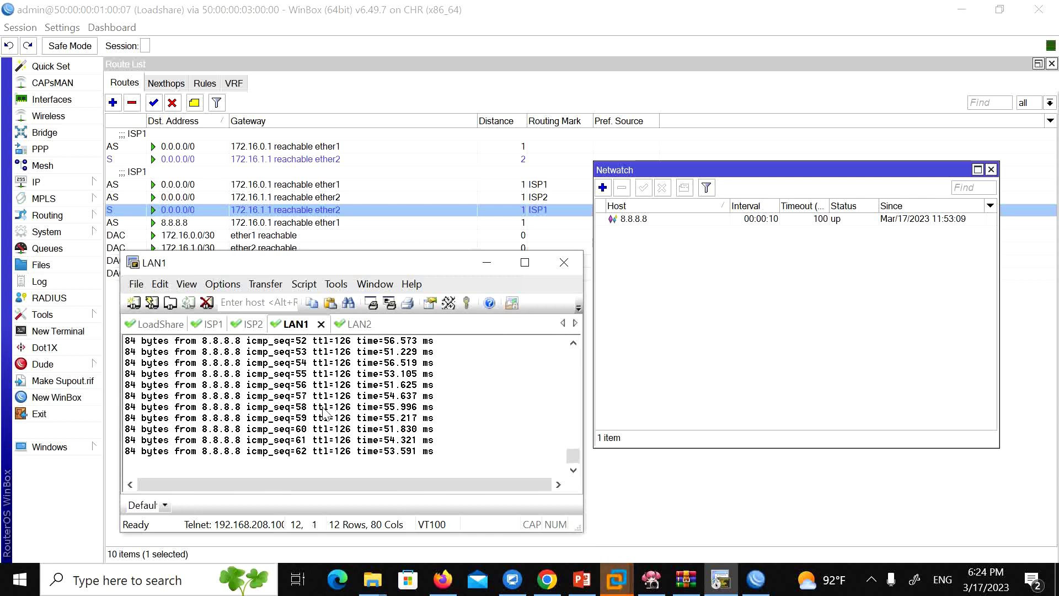
pyautogui.click(213, 326)
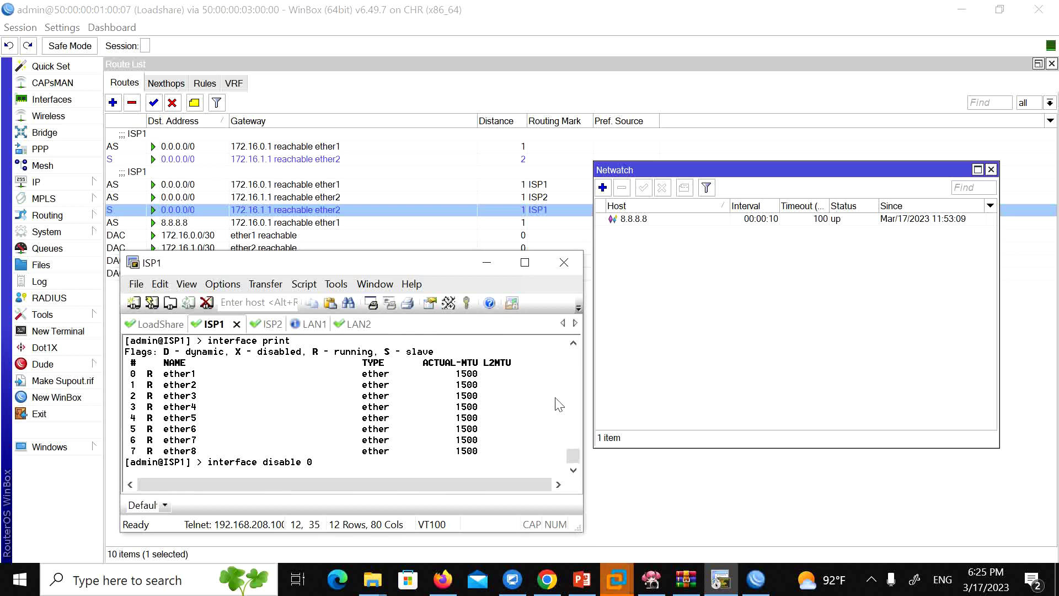
pyautogui.press('Return')
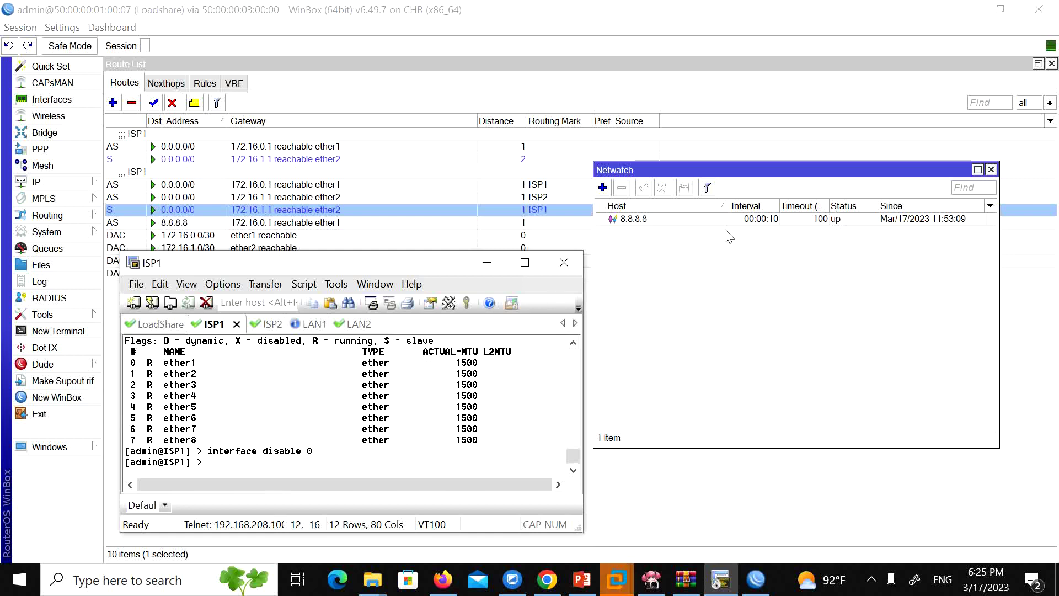
# Step: Check LAN1's running ping, the Netwatch status and the route list against the ISP1 link in the EVE topology
pyautogui.click(313, 324)
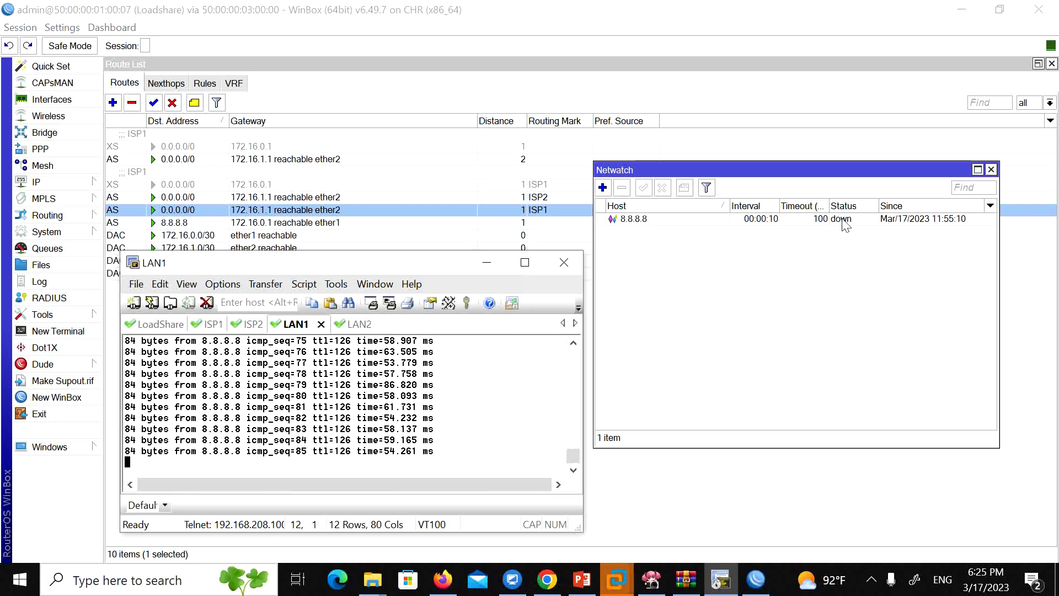
pyautogui.click(442, 580)
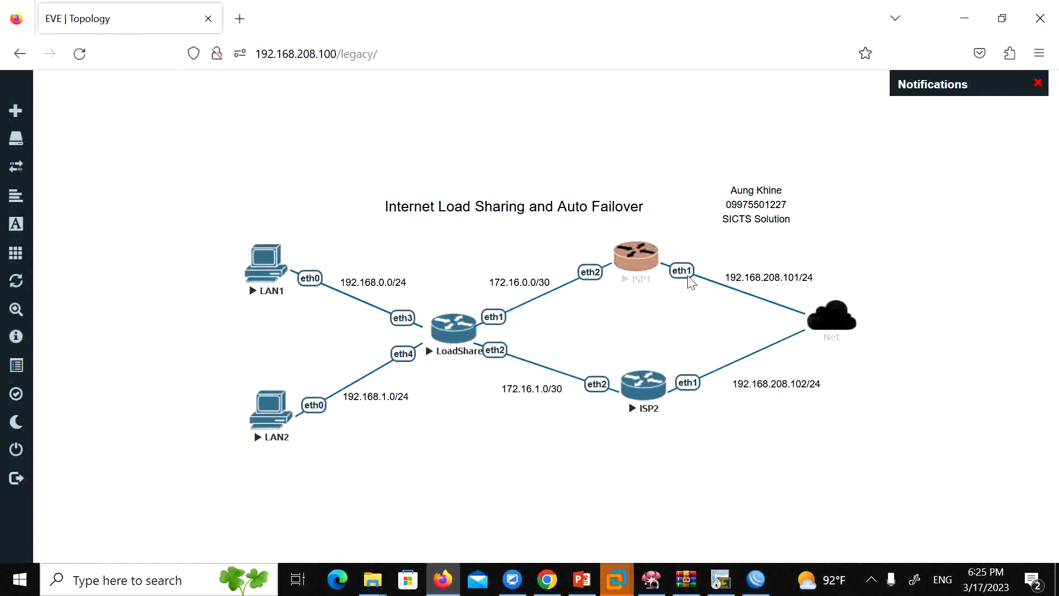
pyautogui.click(964, 18)
# Step: Stop LAN1's ping, run trace 8.8.8.8 to examine the failover path's second hop, and stop the trace
pyautogui.hotkey('ctrl', 'c')
pyautogui.press('Up')
pyautogui.press('Left')
pyautogui.press('Left')
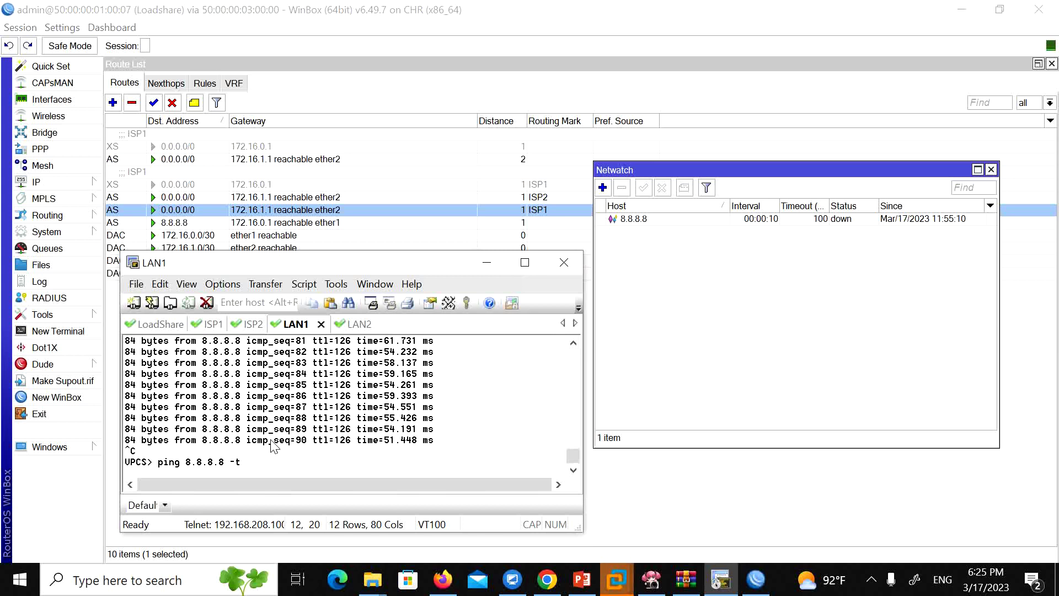
pyautogui.press('Right')
pyautogui.press('BackSpace')
pyautogui.press('BackSpace')
pyautogui.press('BackSpace')
pyautogui.press('BackSpace')
pyautogui.press('BackSpace')
pyautogui.press('BackSpace')
pyautogui.press('BackSpace')
pyautogui.press('BackSpace')
pyautogui.press('BackSpace')
pyautogui.press('BackSpace')
pyautogui.press('BackSpace')
pyautogui.press('BackSpace')
pyautogui.press('BackSpace')
pyautogui.press('BackSpace')
pyautogui.press('BackSpace')
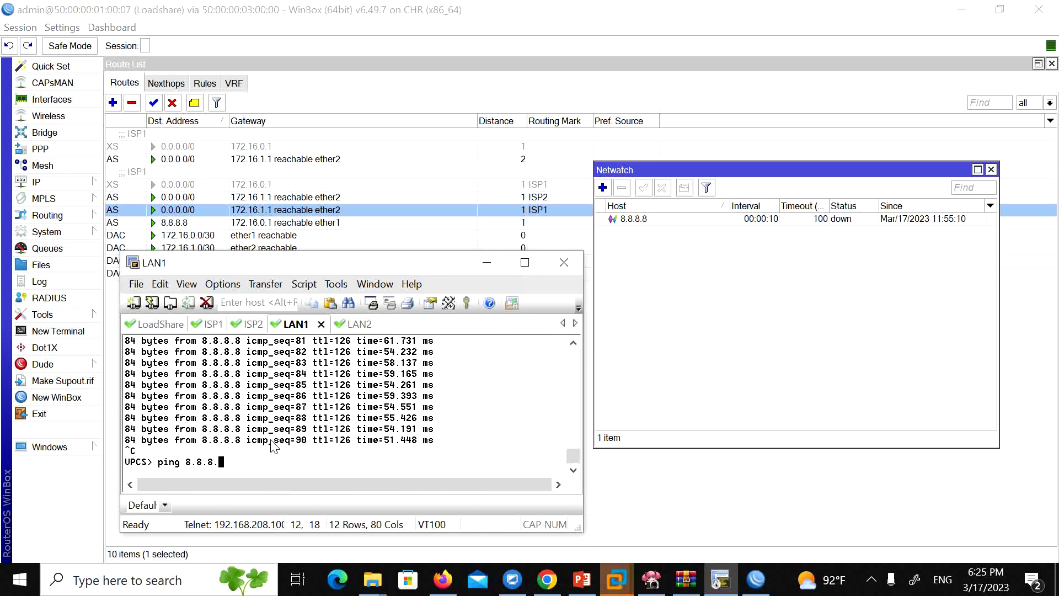
pyautogui.write('trace 8.8.8.8')
pyautogui.press('Return')
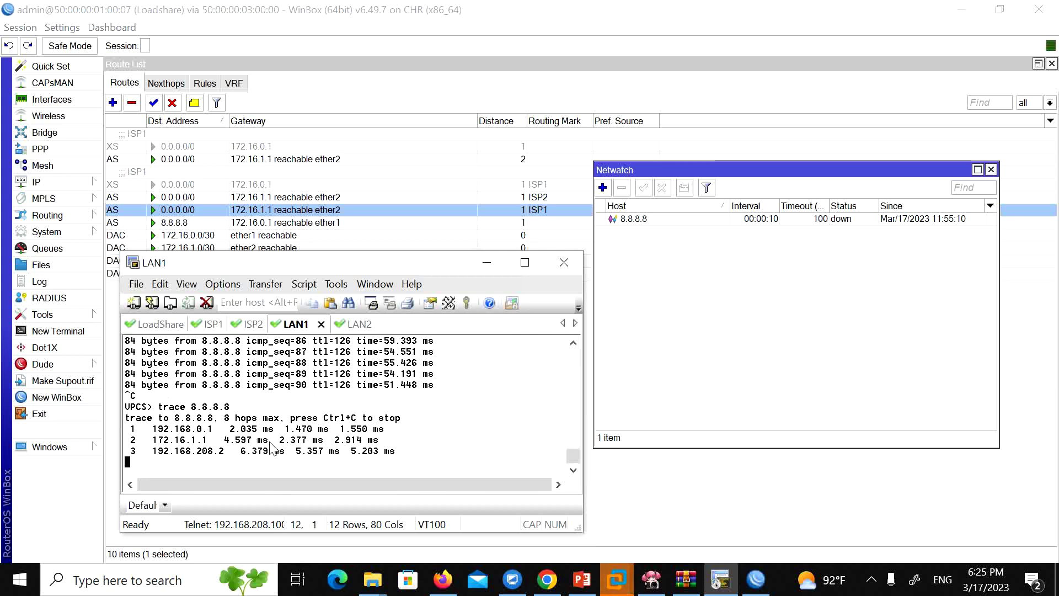
pyautogui.moveTo(153, 440); pyautogui.dragTo(208, 443)
pyautogui.hotkey('ctrl', 'c')
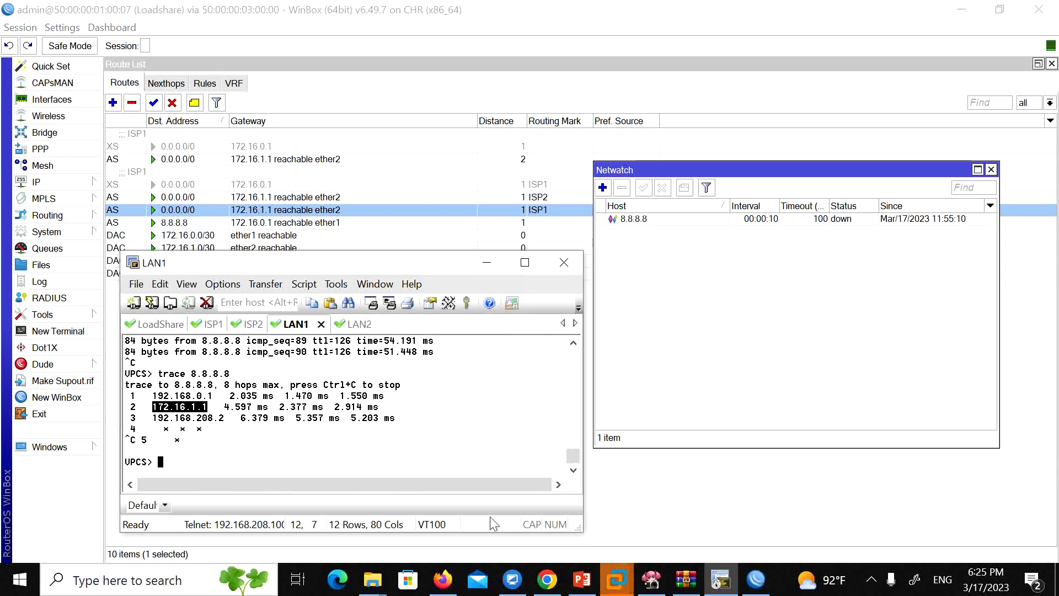
# Step: Check the ISP links in the EVE topology, and start a continuous ping to 8.8.8.8 from the LAN1 console
pyautogui.click(443, 579)
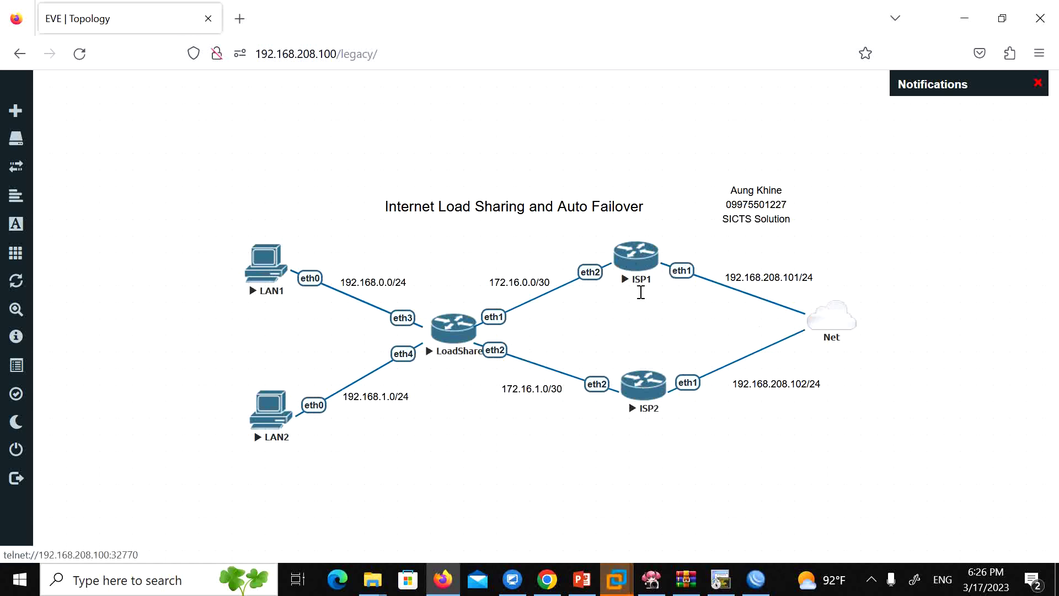
pyautogui.click(720, 581)
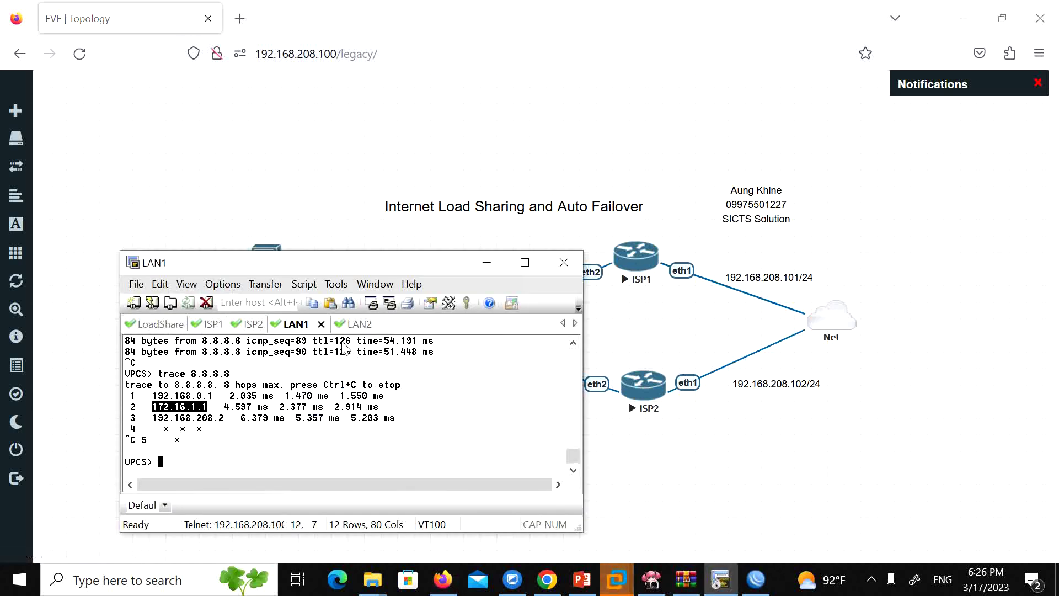
pyautogui.press('Up')
pyautogui.press('Up')
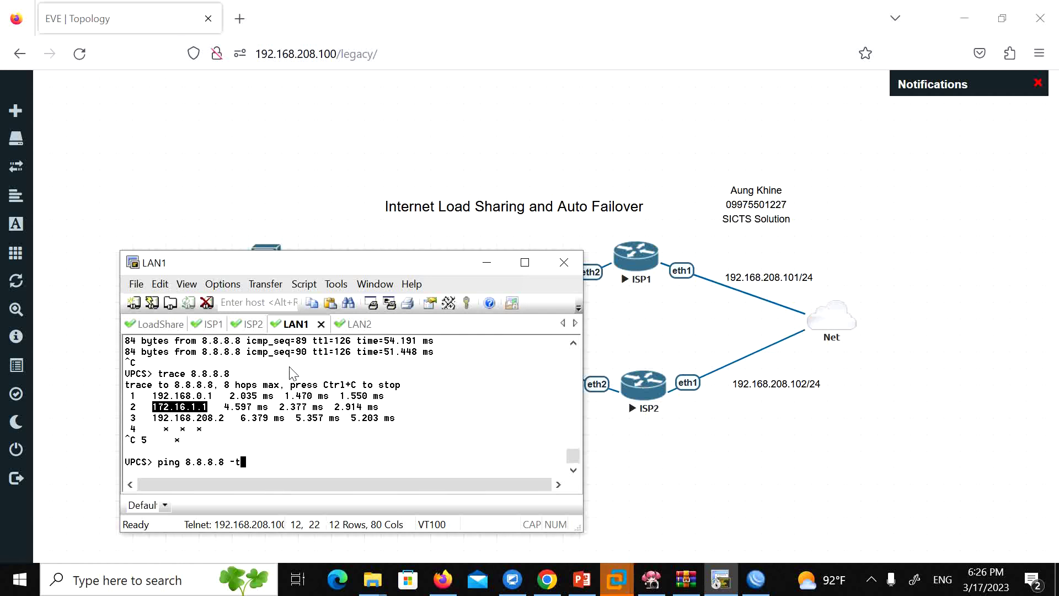
pyautogui.press('Return')
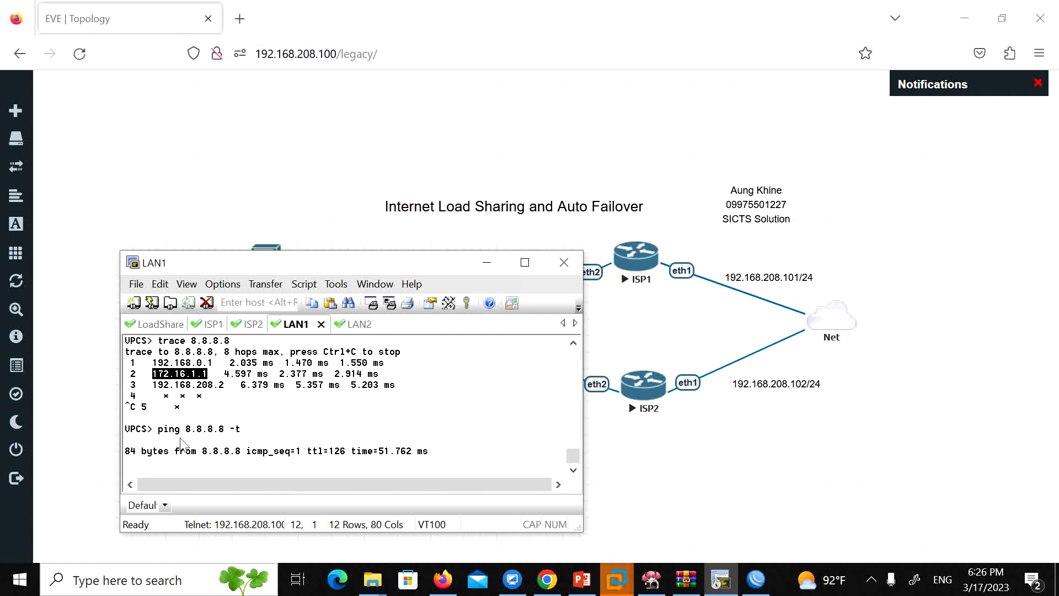
# Step: Re-enable interface 0 (ether1) in the ISP1 console by running interface enable 0
pyautogui.click(211, 329)
pyautogui.press('Up')
pyautogui.press('Left')
pyautogui.press('Left')
pyautogui.press('Left')
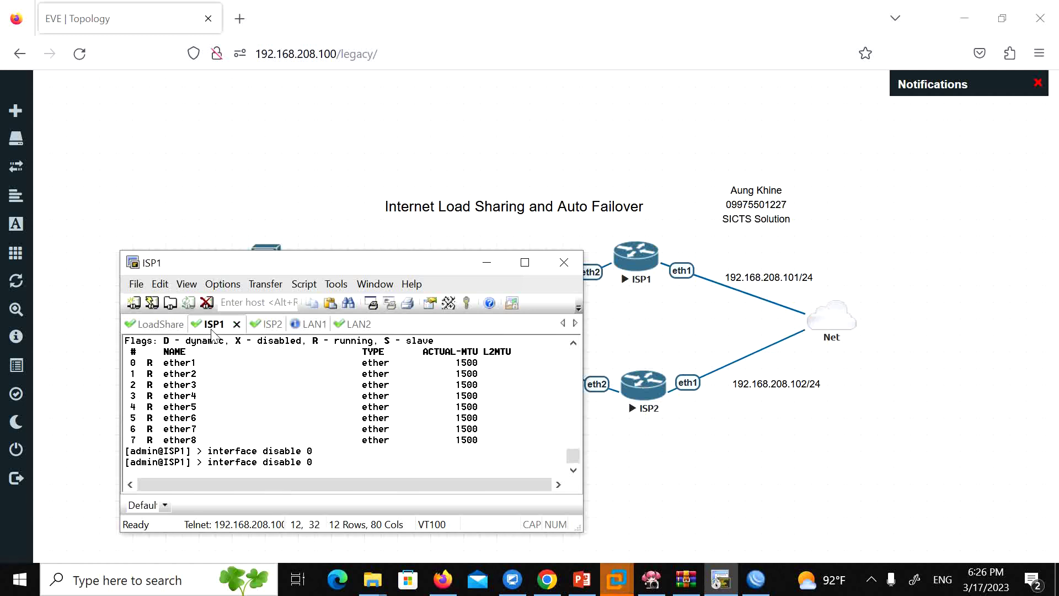
pyautogui.press('BackSpace')
pyautogui.press('BackSpace')
pyautogui.press('BackSpace')
pyautogui.press('BackSpace')
pyautogui.press('BackSpace')
pyautogui.press('BackSpace')
pyautogui.press('BackSpace')
pyautogui.write('enable')
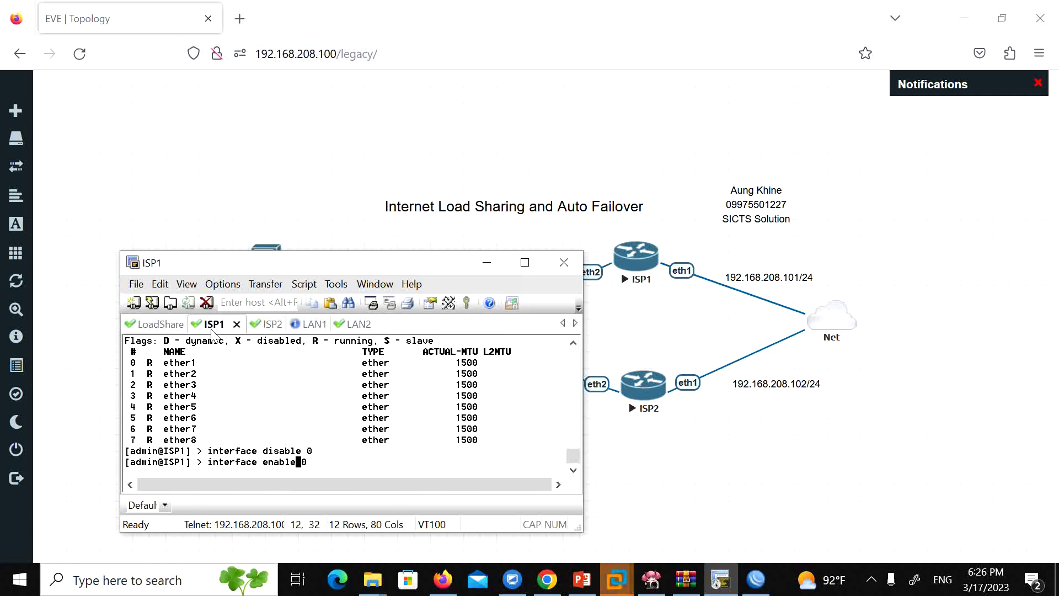
pyautogui.press('Return')
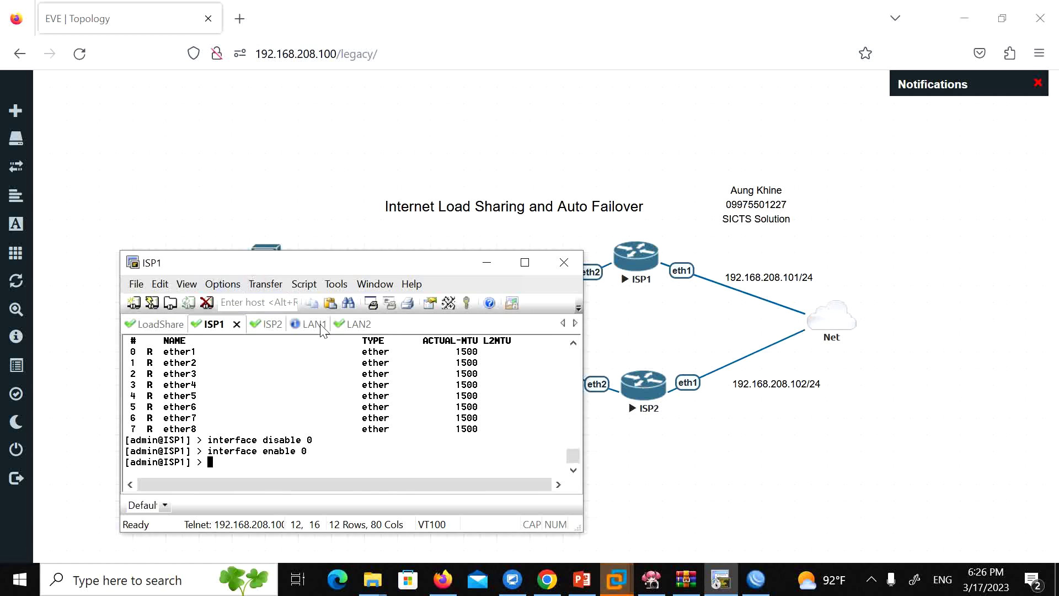
# Step: Check LAN1's running ping, the Netwatch status of 8.8.8.8 and the ISP1 and ISP2 default routes in WinBox
pyautogui.click(296, 324)
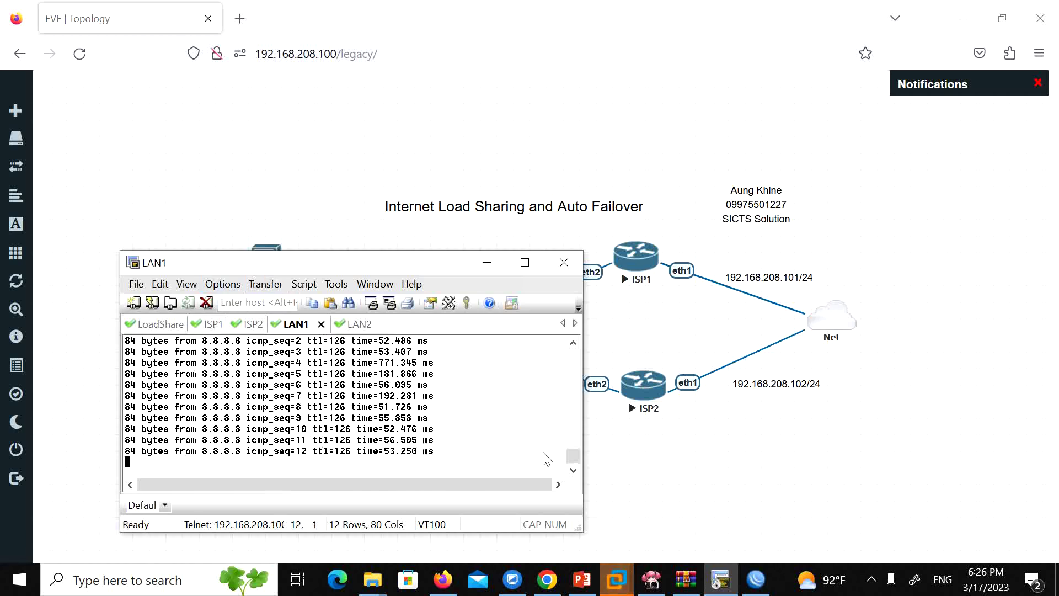
pyautogui.click(756, 580)
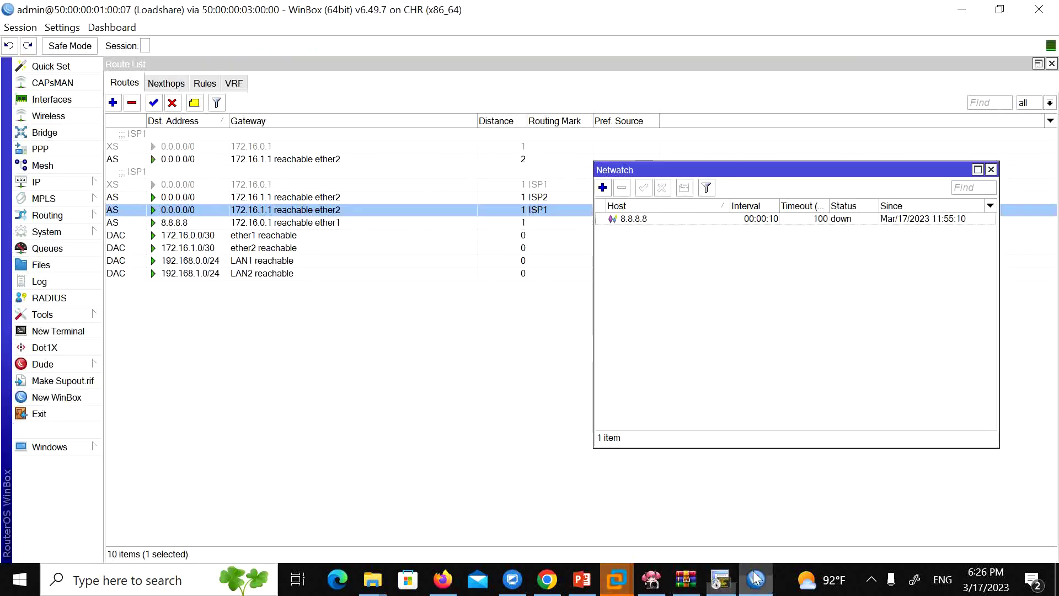
pyautogui.click(857, 219)
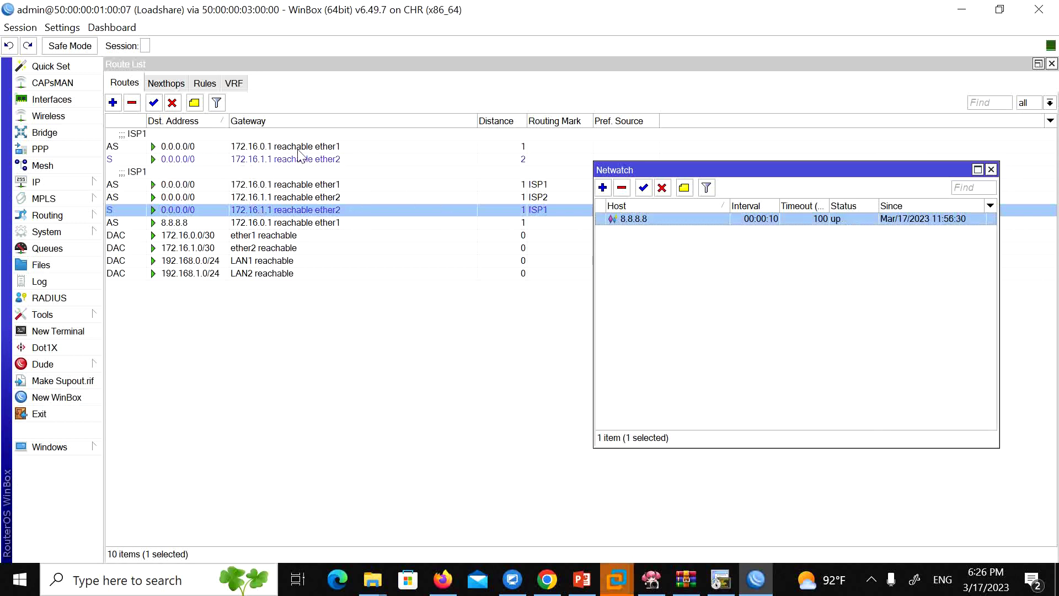
pyautogui.click(296, 148)
pyautogui.click(333, 197)
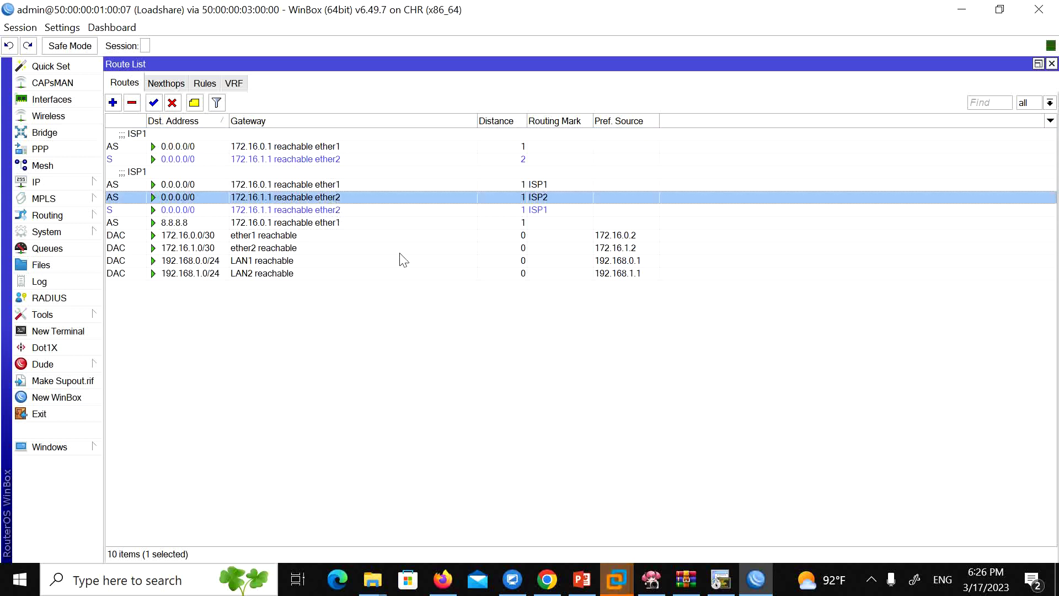
pyautogui.click(326, 212)
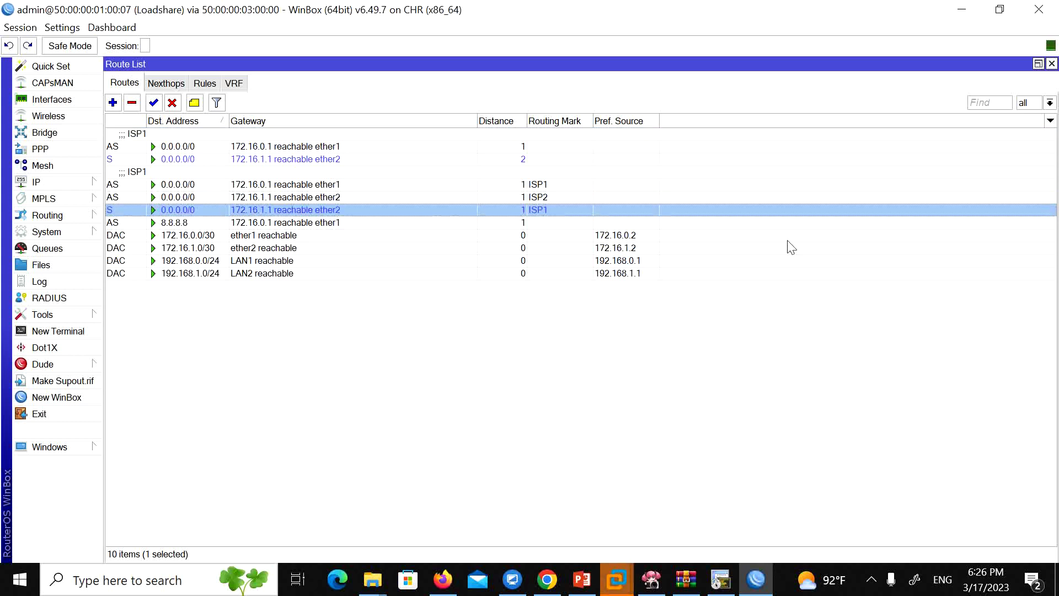
# Step: Stop LAN1's ping, run trace 8.8.8.8 to examine the second hop after ISP1's recovery, and stop the trace
pyautogui.moveTo(721, 590)
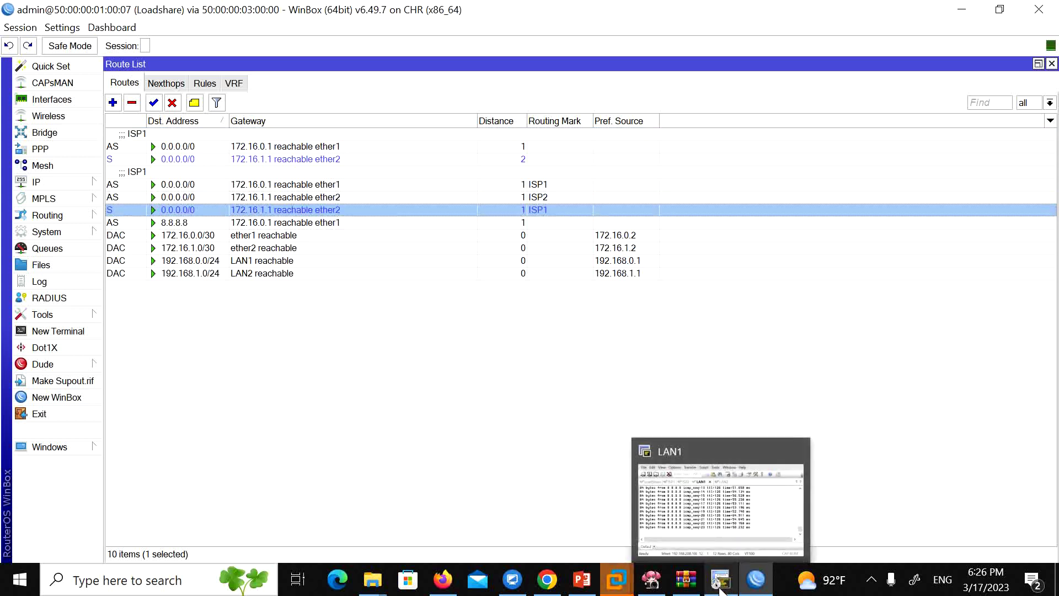
pyautogui.click(720, 519)
pyautogui.press('Return')
pyautogui.press('Return')
pyautogui.press('Return')
pyautogui.write('trace 8.8.8.8')
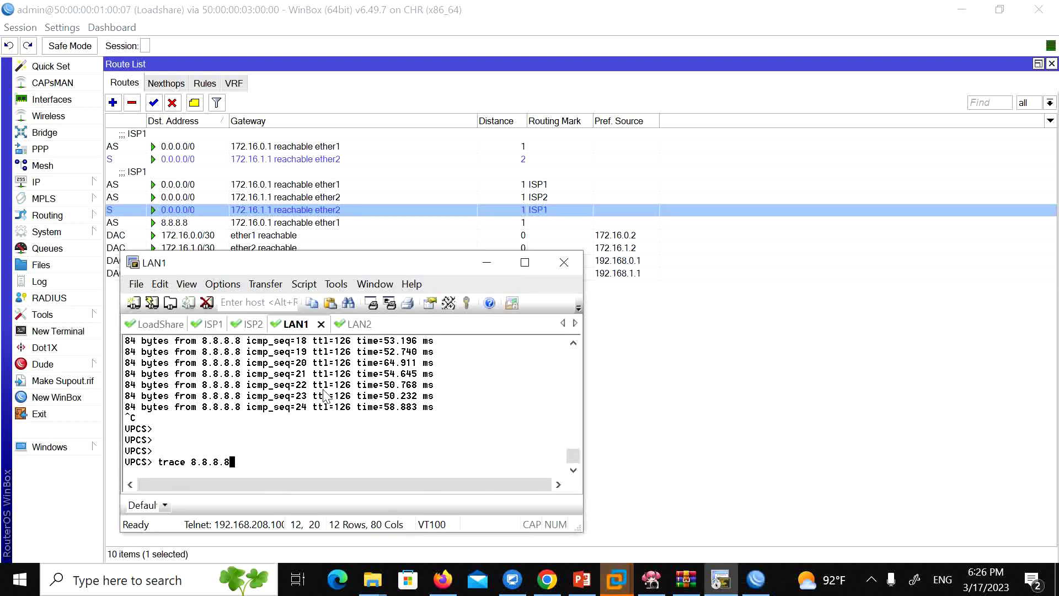
pyautogui.press('Return')
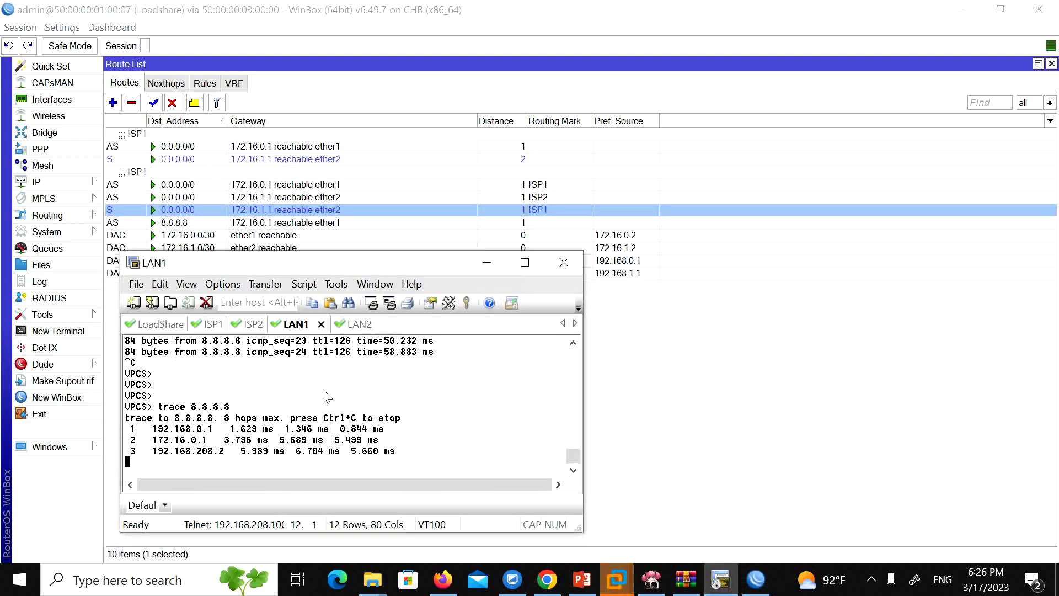
pyautogui.doubleClick(156, 439)
pyautogui.hotkey('ctrl', 'c')
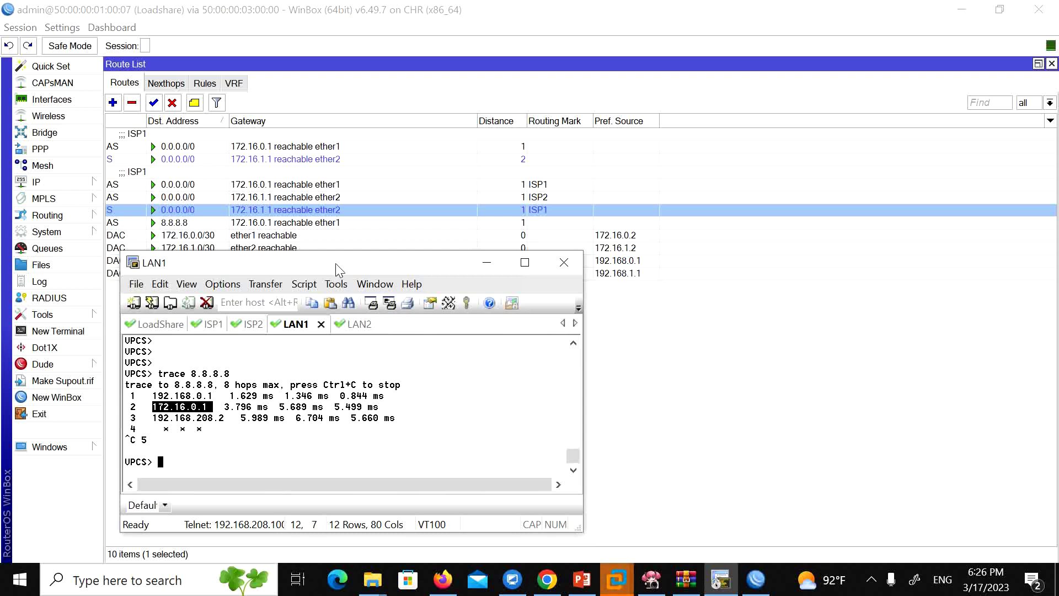
pyautogui.click(489, 263)
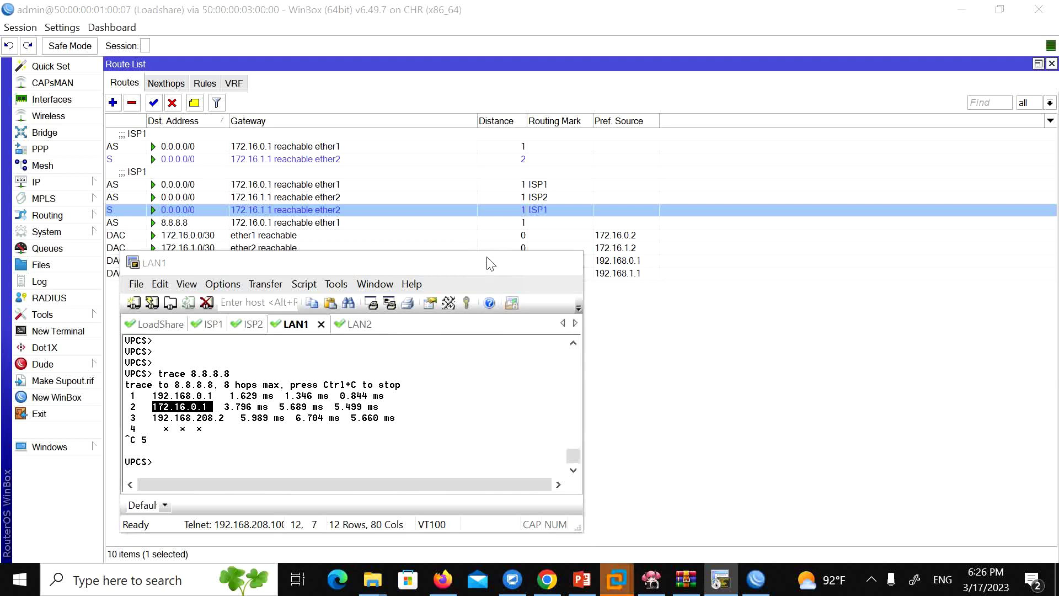
# Step: Add the comment ISP2 to the unmarked default route via 172.16.1.1 with distance 2
pyautogui.click(154, 159)
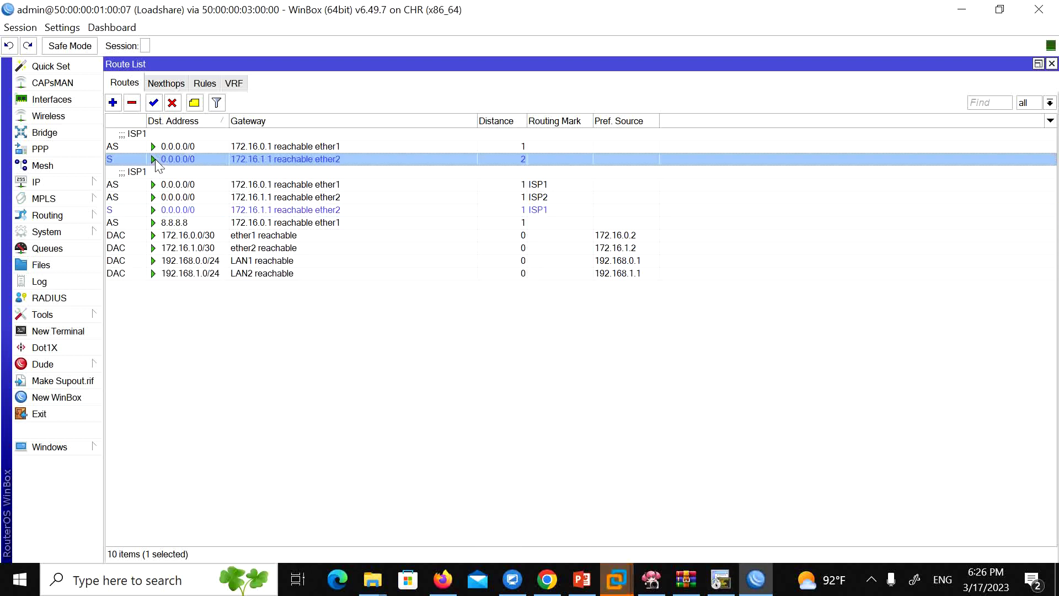
pyautogui.doubleClick(155, 159)
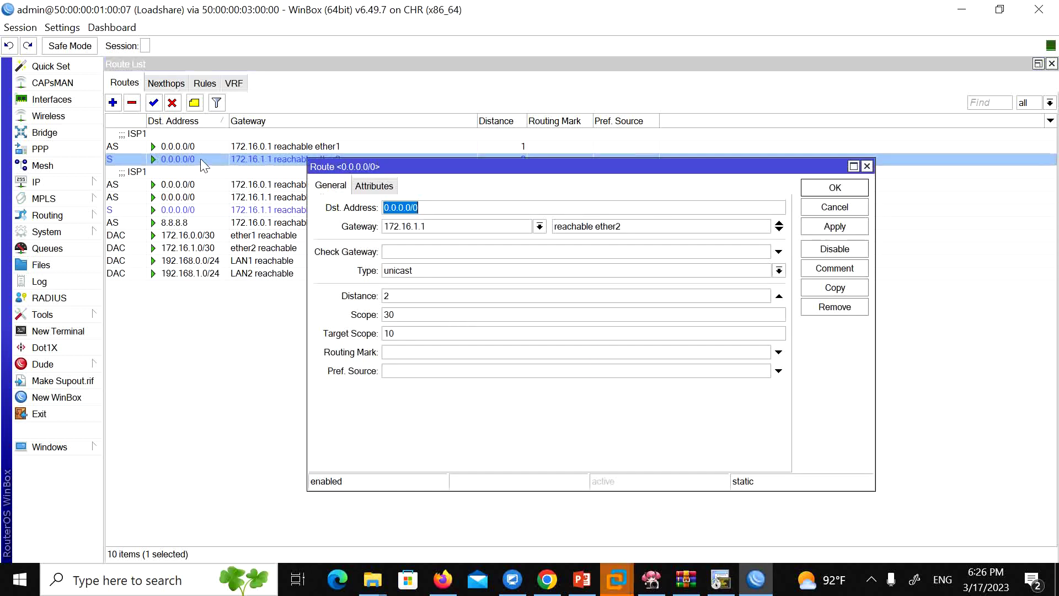
pyautogui.click(842, 272)
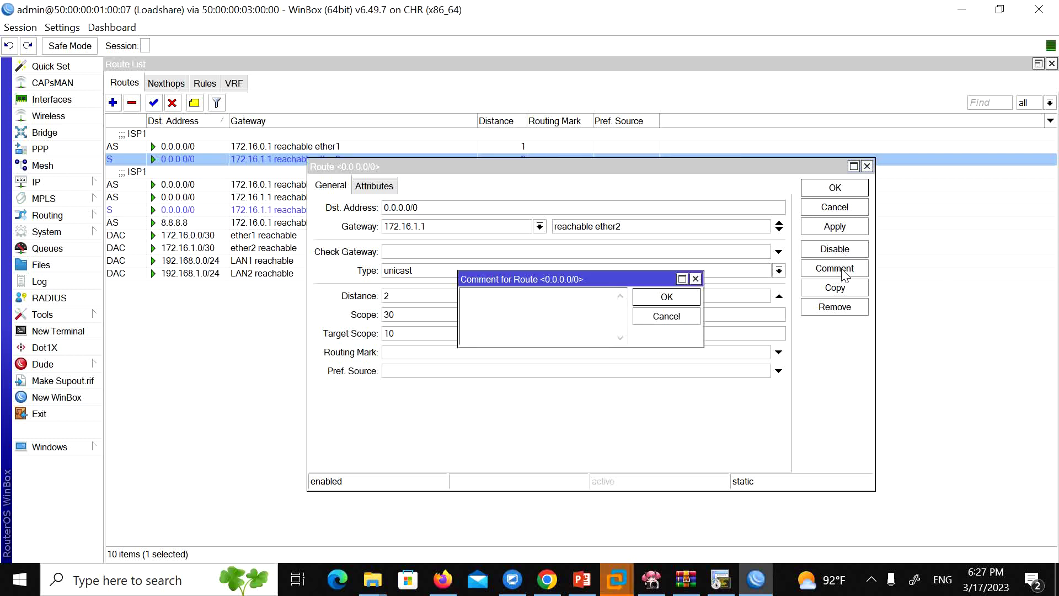
pyautogui.write('ISP2')
pyautogui.click(693, 298)
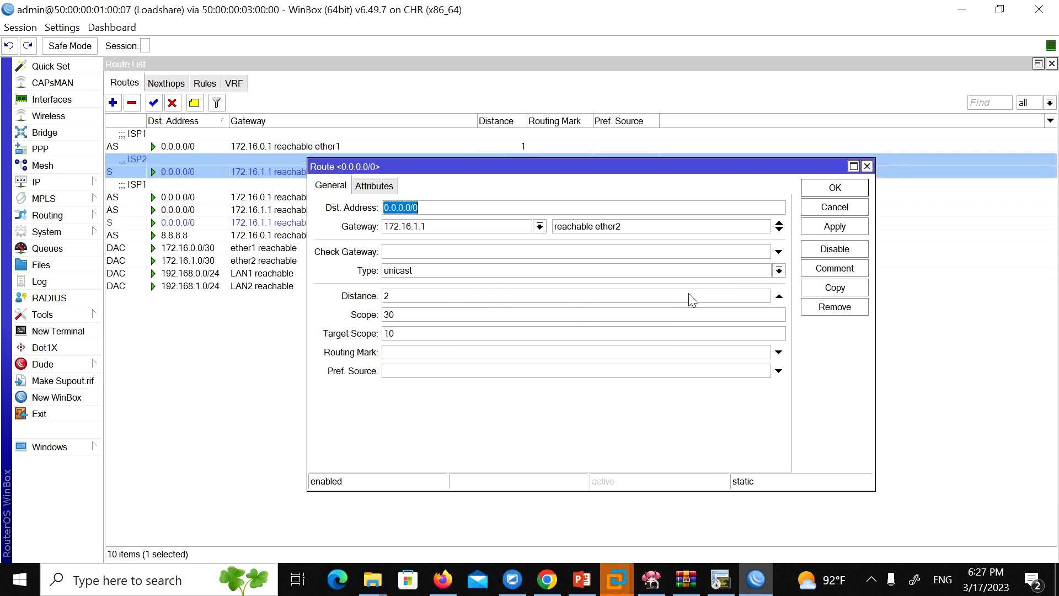
pyautogui.click(835, 188)
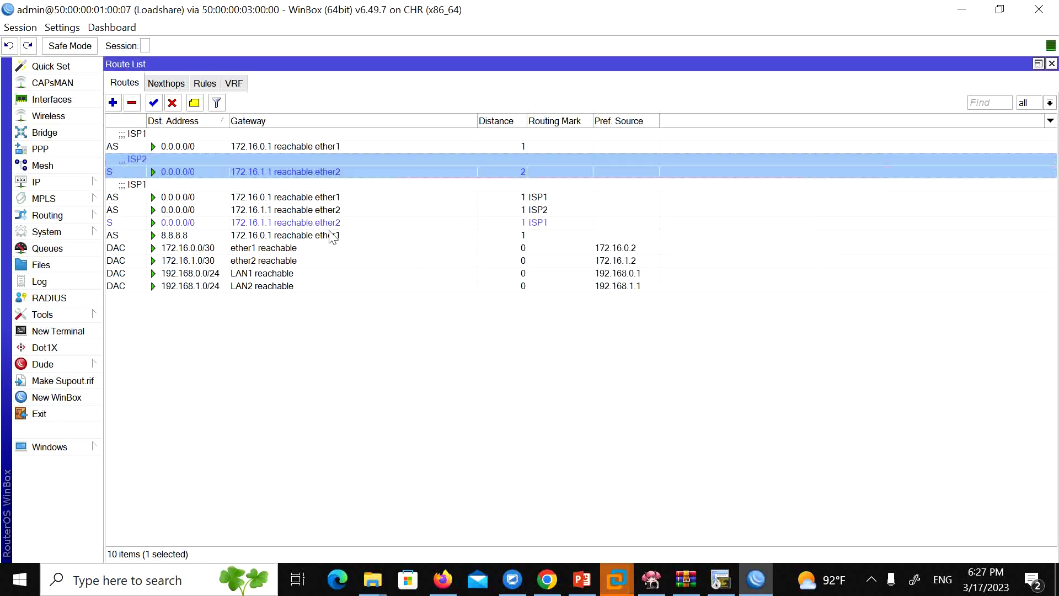
# Step: Add the comment ISP2 to the default route via 172.16.1.1 that has routing mark ISP2
pyautogui.click(289, 211)
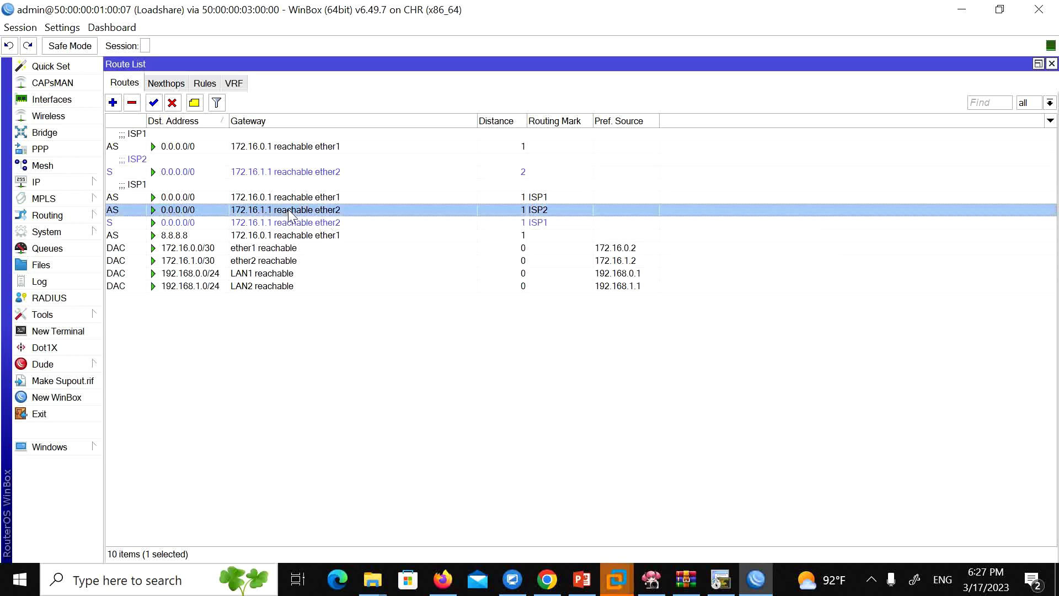
pyautogui.doubleClick(291, 213)
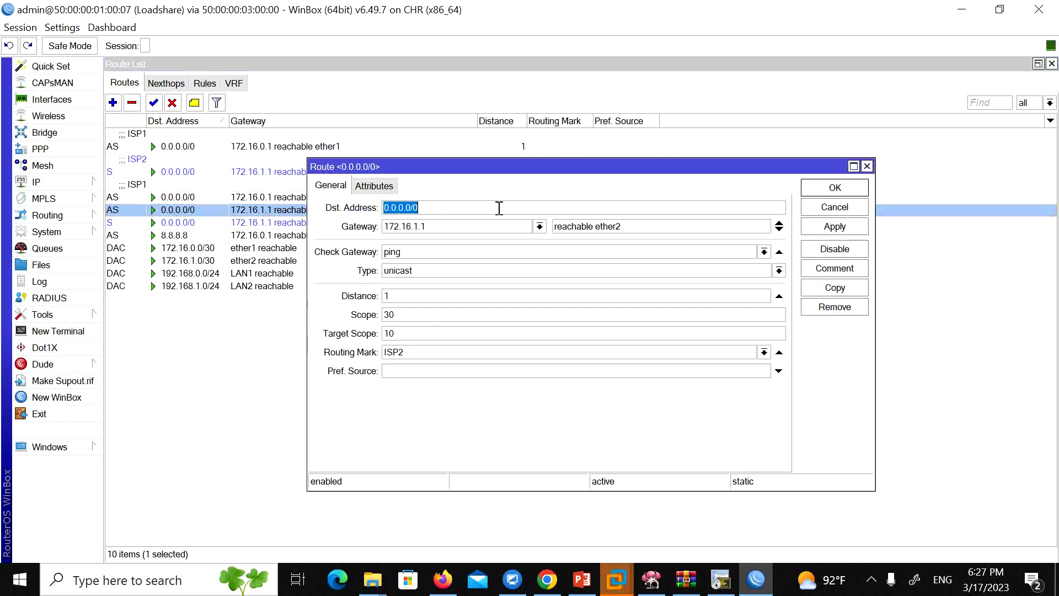
pyautogui.click(831, 269)
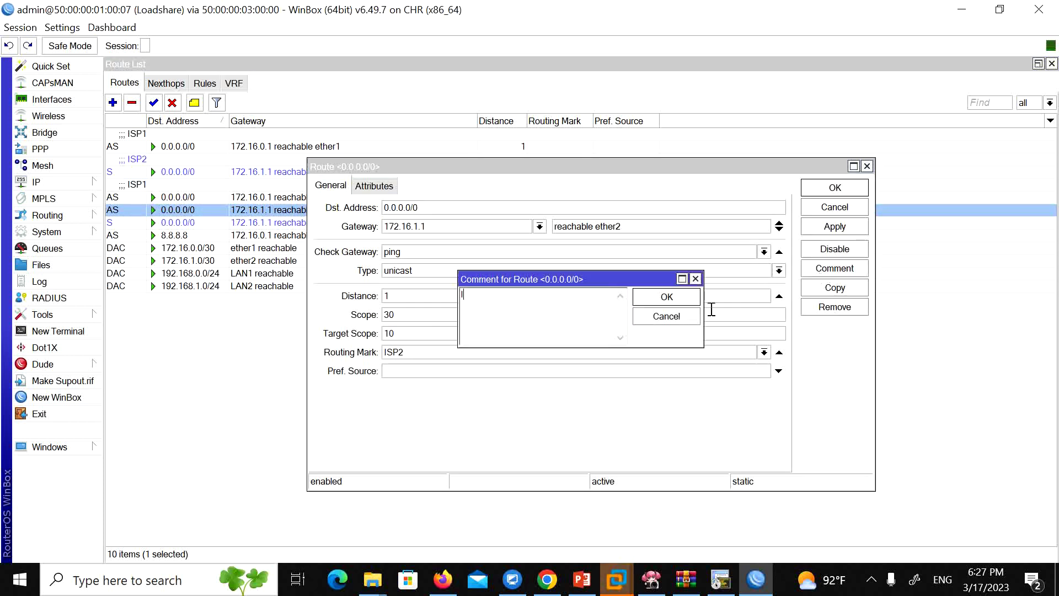
pyautogui.write('ISP2')
pyautogui.click(676, 301)
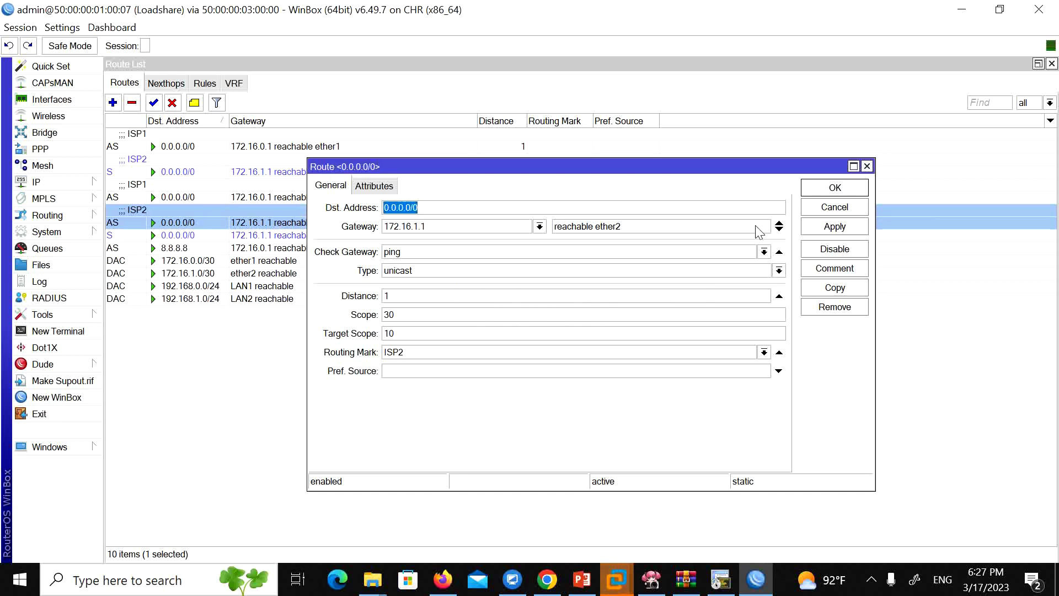
pyautogui.click(804, 194)
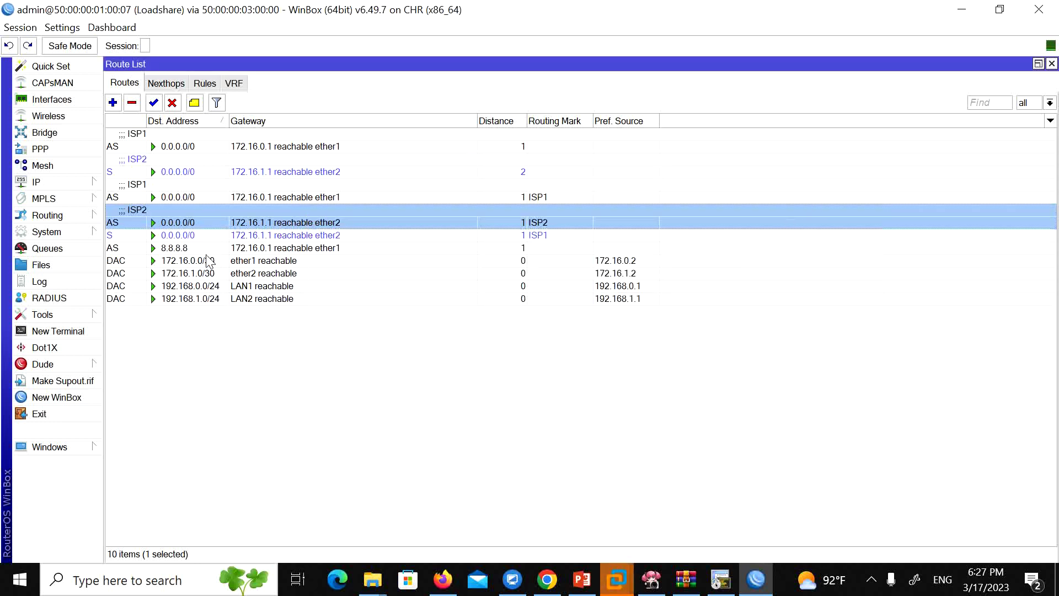
# Step: Add the comment ForISP1 to the 8.8.8.8 route via 172.16.0.1
pyautogui.doubleClick(264, 248)
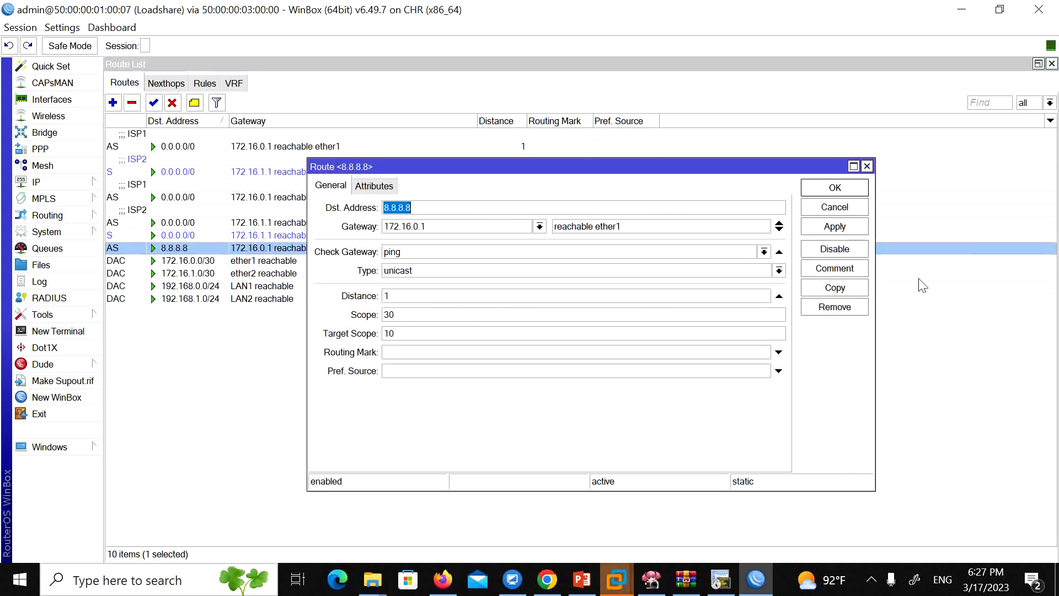
pyautogui.click(827, 270)
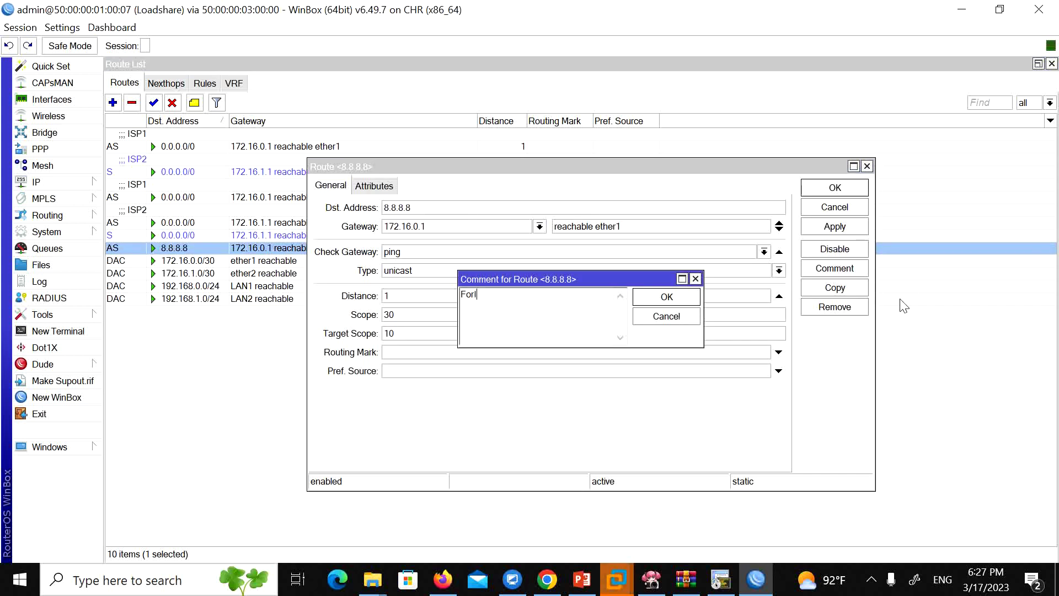
pyautogui.write('ForISP1')
pyautogui.click(670, 298)
pyautogui.click(811, 192)
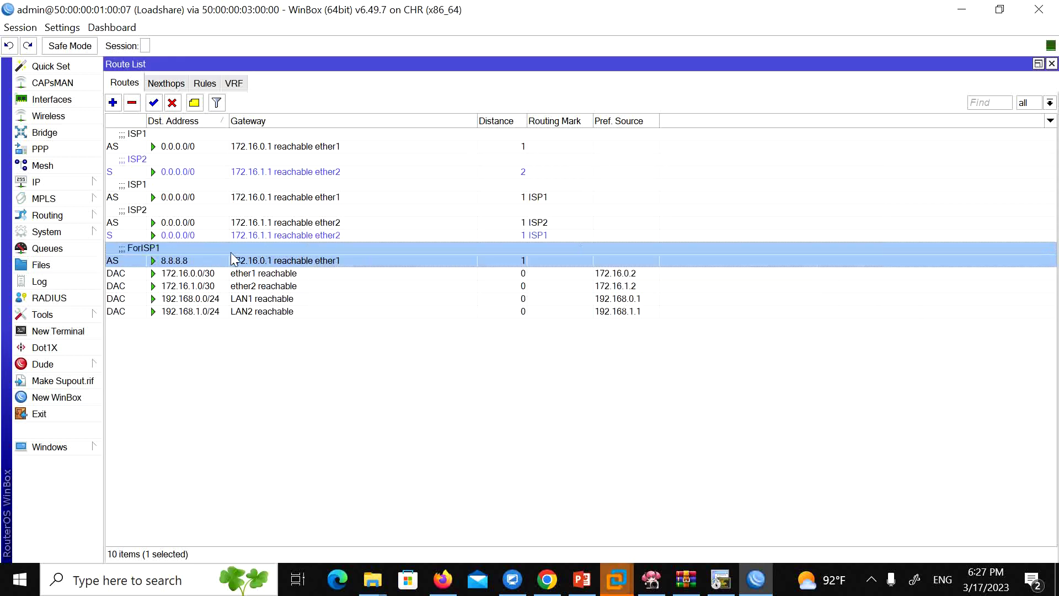
# Step: Start a new route to destination 8.8.4.4 and give it the comment ForISP2
pyautogui.click(113, 102)
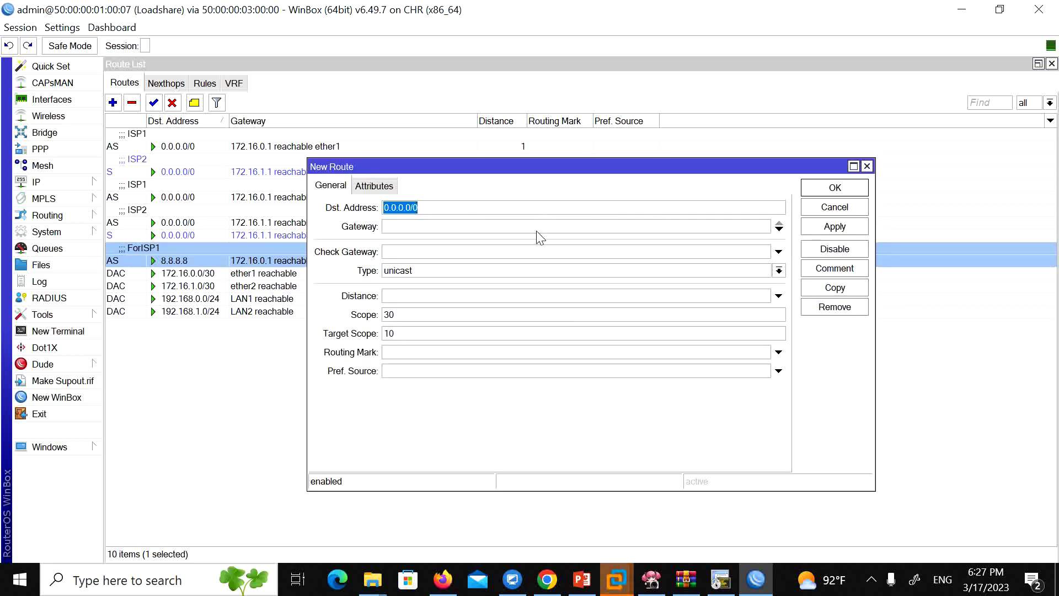
pyautogui.write('8.8.4.4')
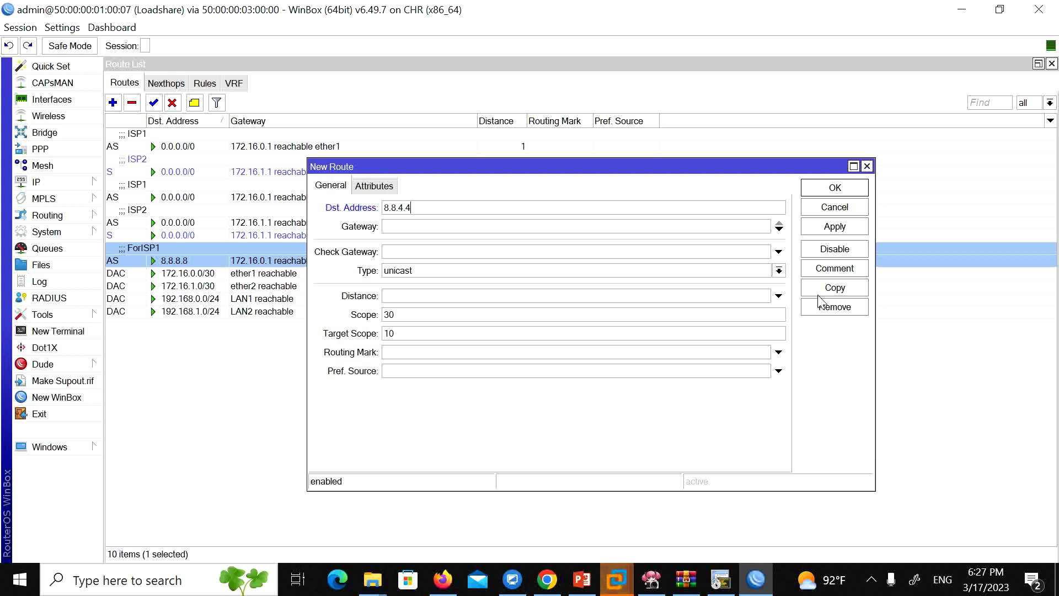
pyautogui.click(827, 274)
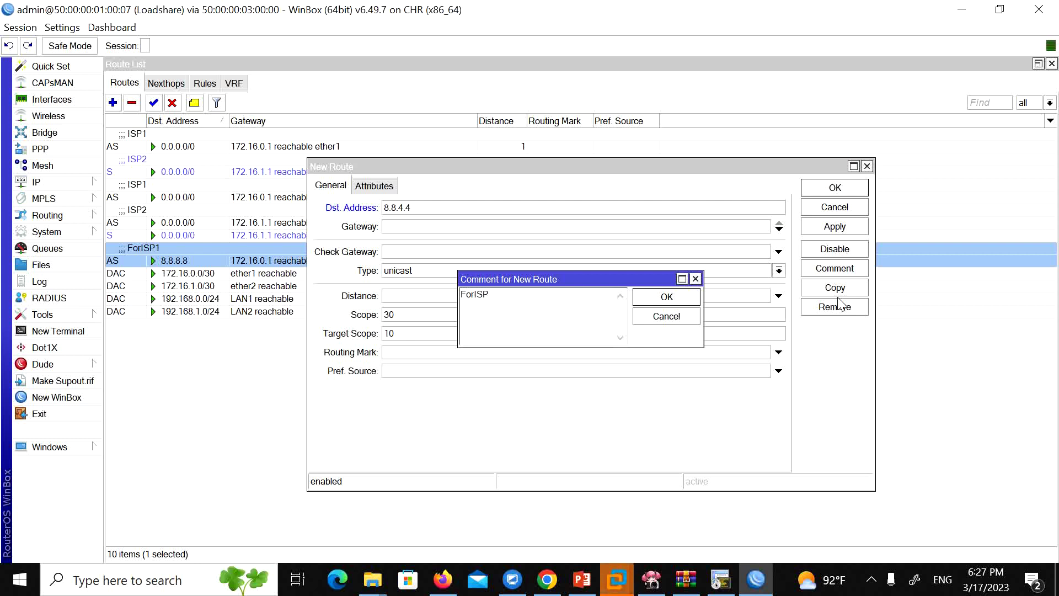
pyautogui.click(649, 298)
pyautogui.click(818, 191)
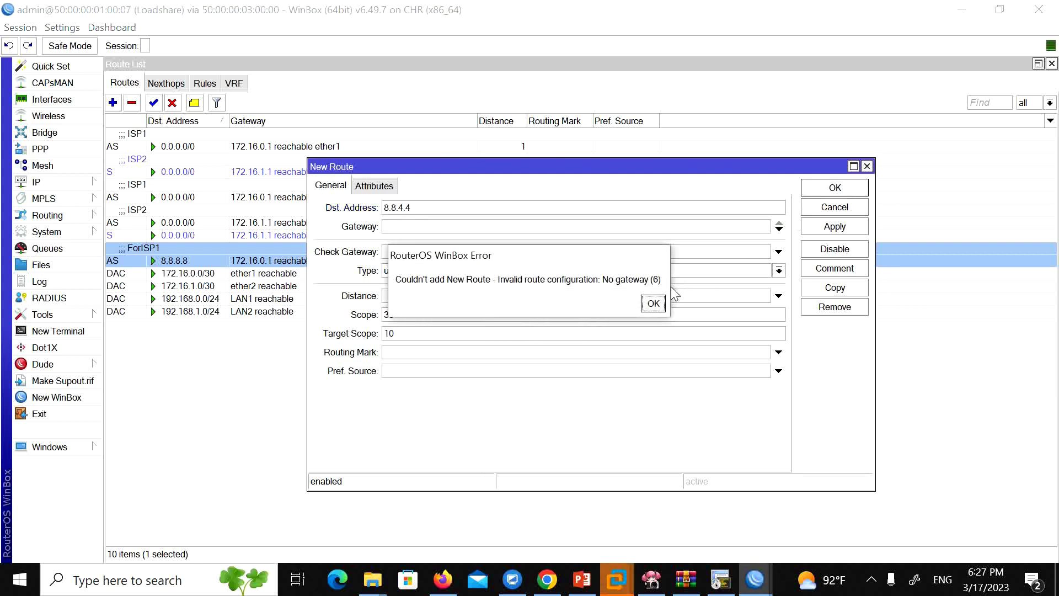
pyautogui.click(651, 303)
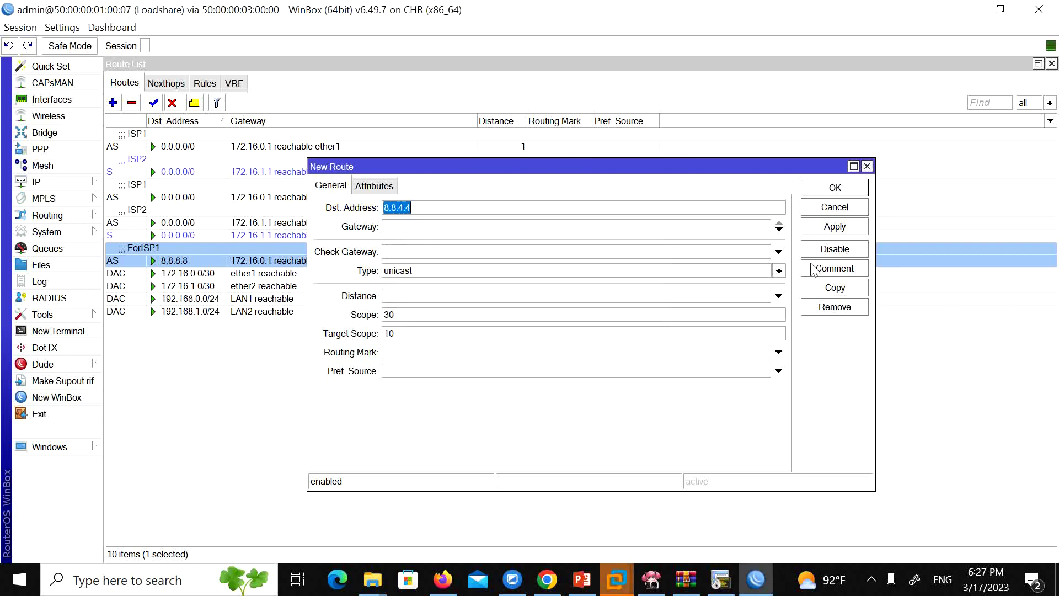
pyautogui.click(835, 269)
pyautogui.click(518, 309)
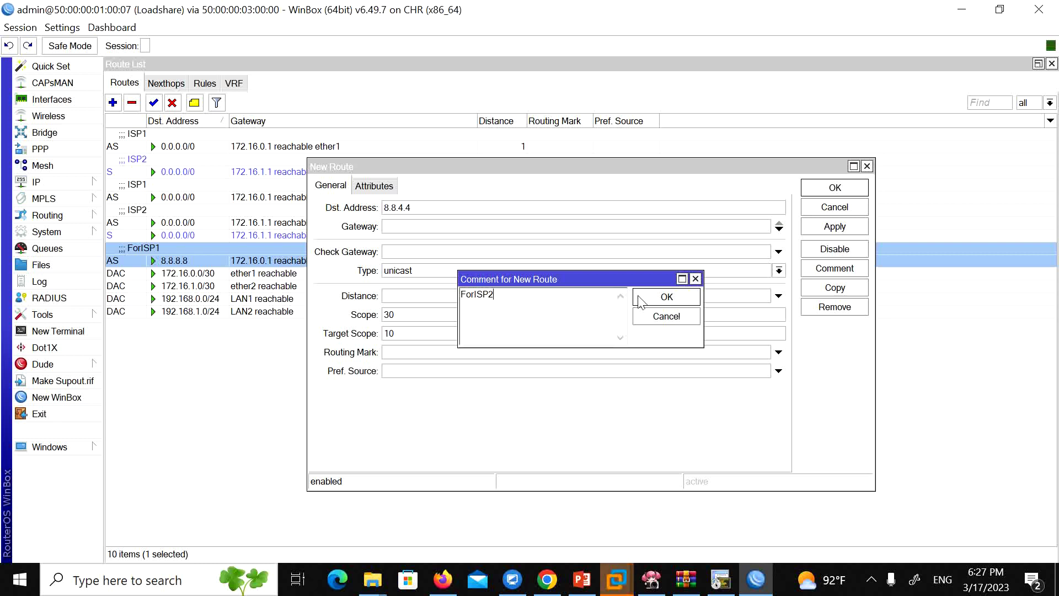
pyautogui.click(657, 301)
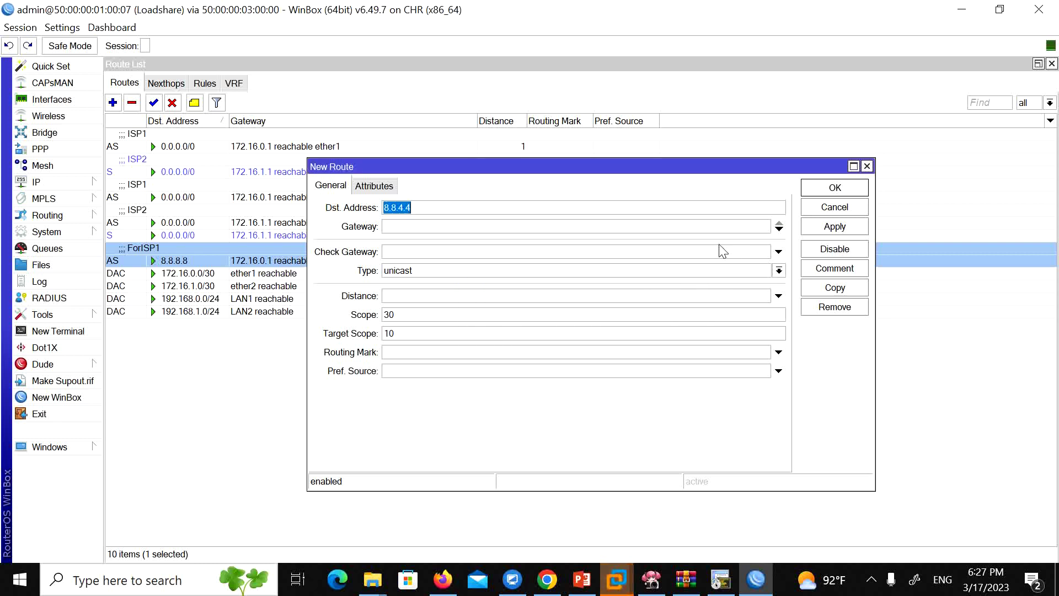
# Step: Set the gateway of the new 8.8.4.4 route to 172.16.1.1 and save the route
pyautogui.click(436, 226)
pyautogui.click(445, 227)
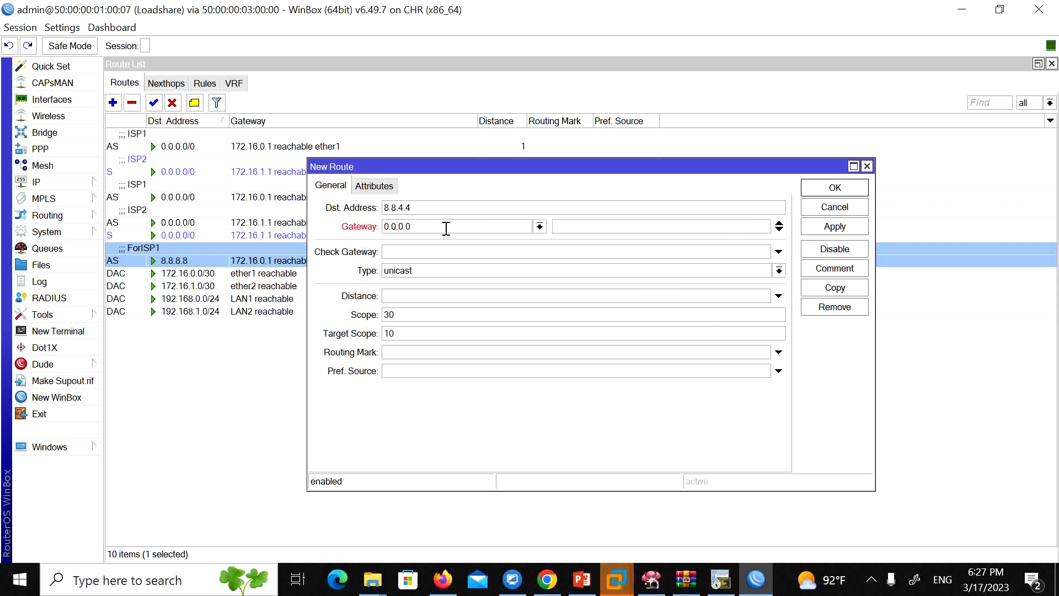
pyautogui.moveTo(445, 228); pyautogui.dragTo(324, 236)
pyautogui.write('172.16.1.1')
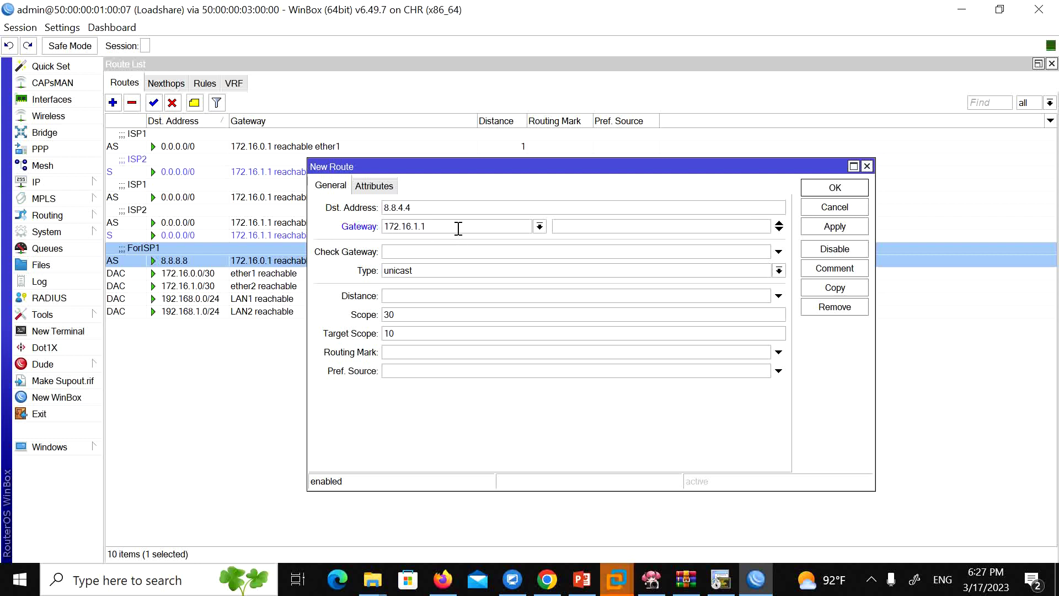
pyautogui.moveTo(458, 227); pyautogui.dragTo(346, 229)
pyautogui.click(828, 191)
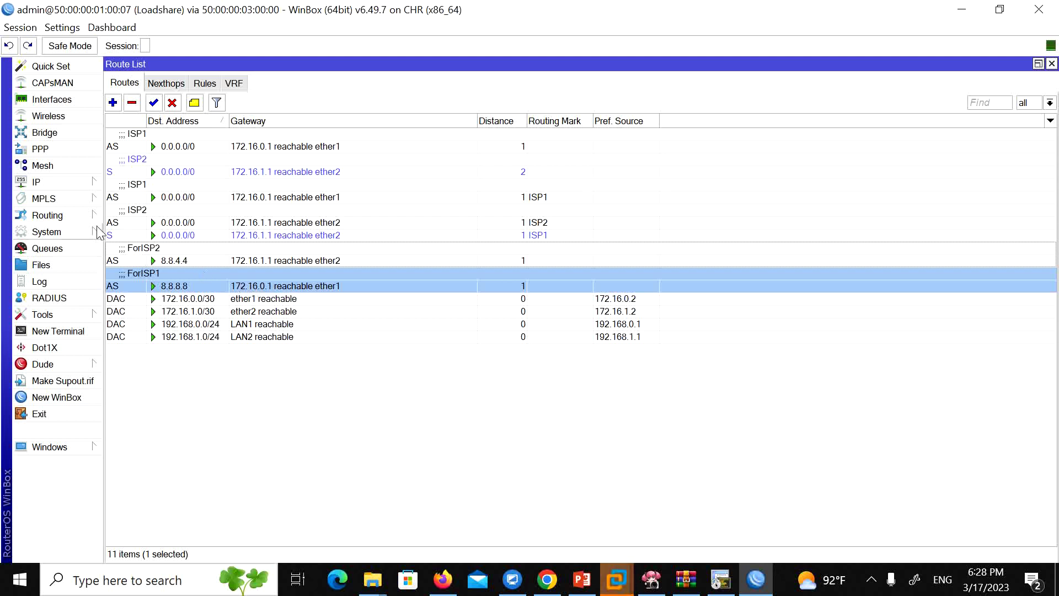
# Step: Start a new Netwatch host for 8.8.4.4 with interval 00:00:10 and timeout 100 ms
pyautogui.click(64, 313)
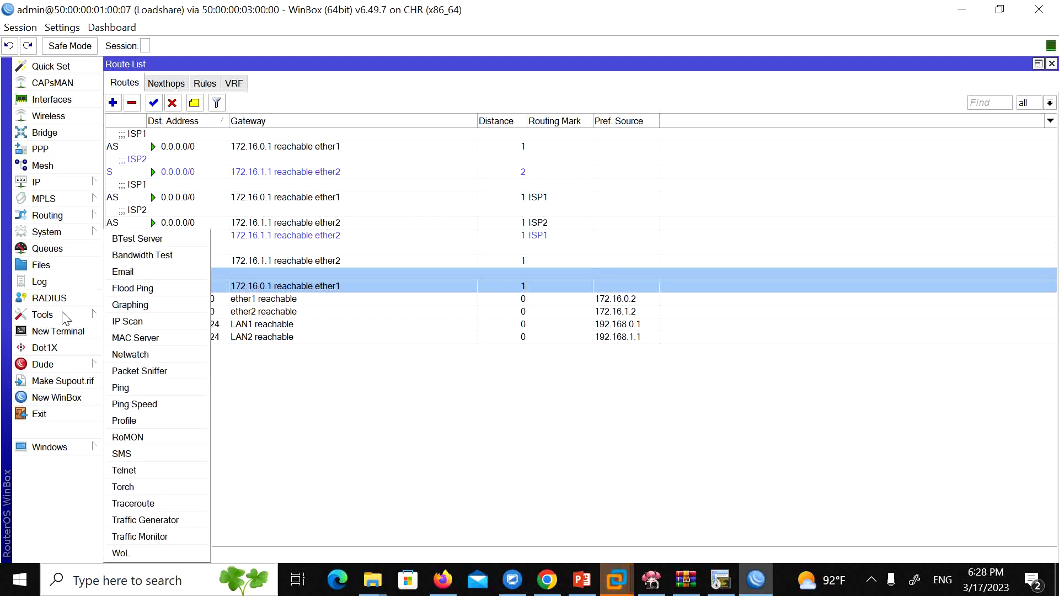
pyautogui.click(158, 353)
pyautogui.click(602, 188)
pyautogui.click(821, 282)
pyautogui.moveTo(821, 281); pyautogui.dragTo(596, 287)
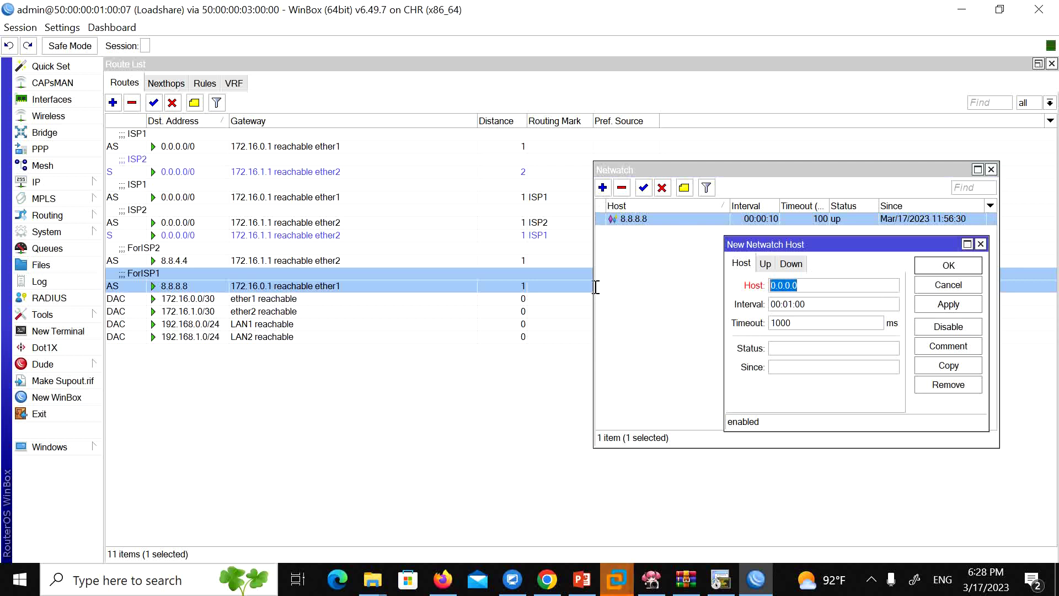
pyautogui.write('8.8.4.4')
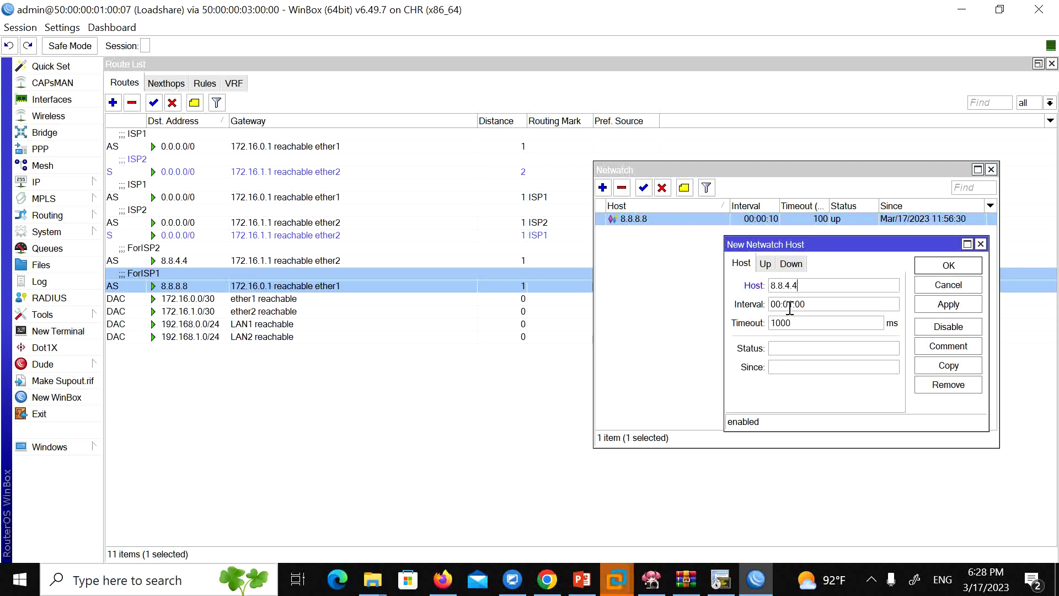
pyautogui.click(791, 305)
pyautogui.write('0')
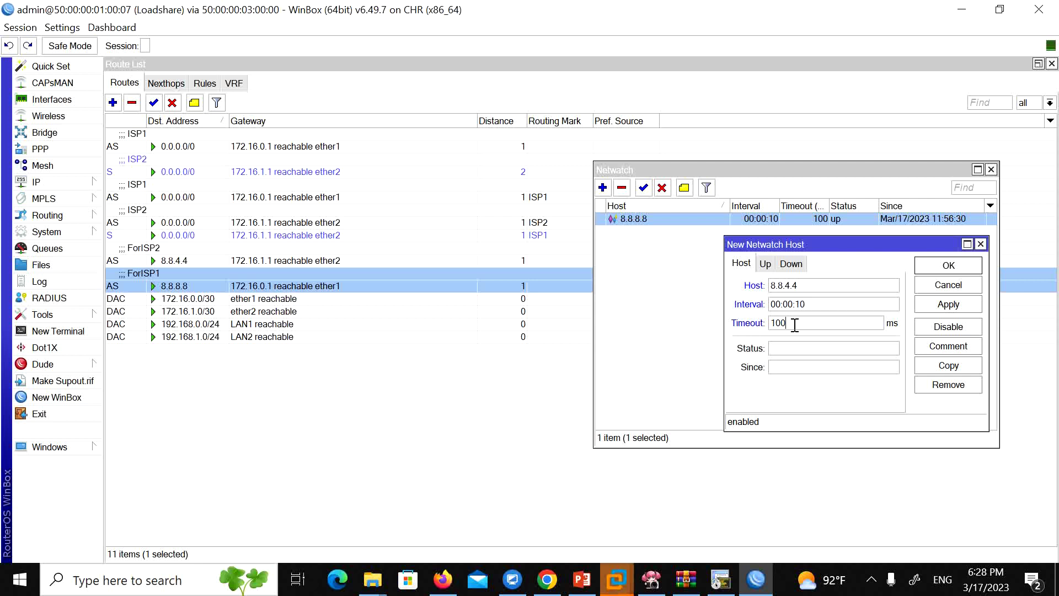
# Step: Enter the 8.8.4.4 host's On Up script as /ip route enable [find comment=ISP2]
pyautogui.click(766, 264)
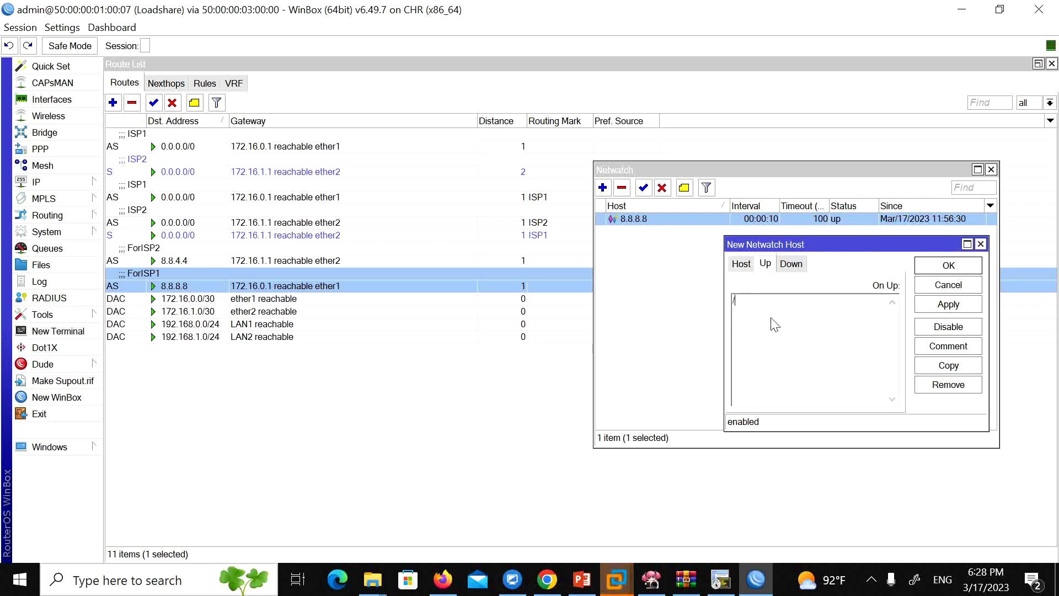
pyautogui.write('/ip route enable [find comment')
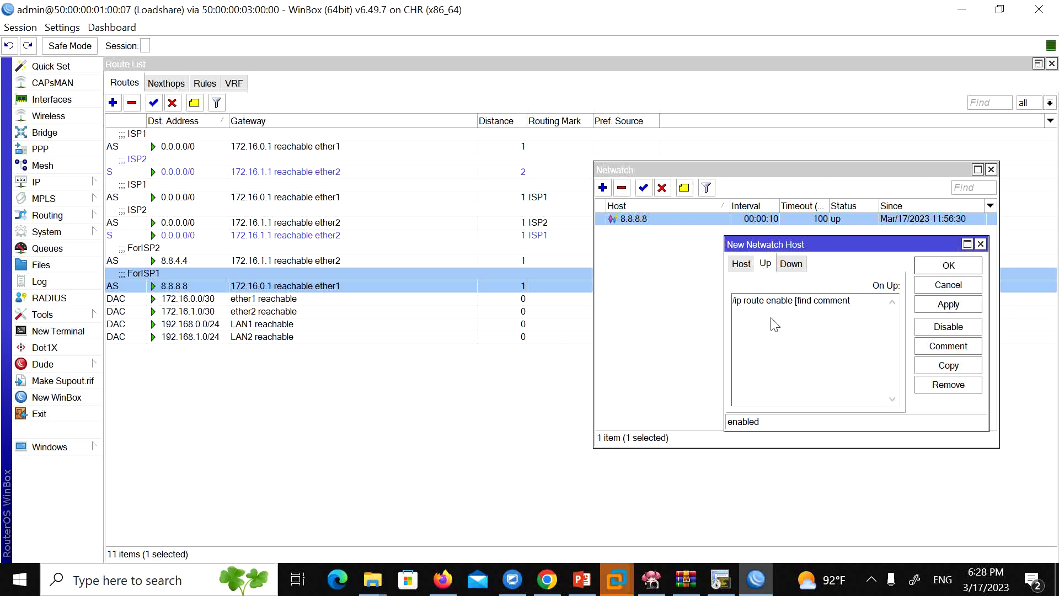
pyautogui.write('ISP2')
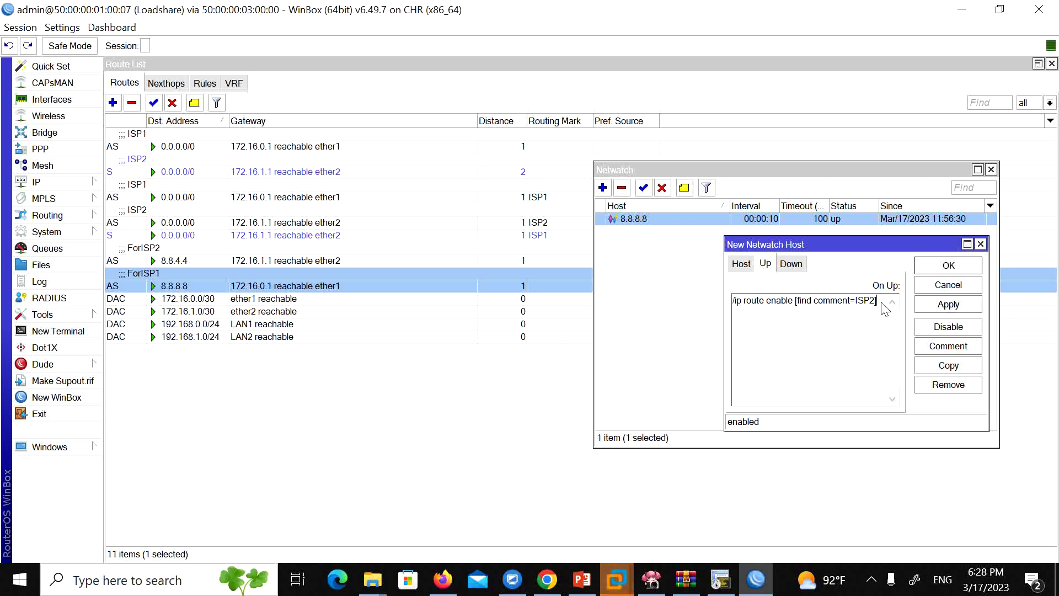
# Step: Reuse the On Up script as the On Down script, changed to /ip route disable [find comment=ISP2], and save the 8.8.4.4 Netwatch host
pyautogui.moveTo(880, 303); pyautogui.dragTo(727, 305)
pyautogui.hotkey('ctrl', 'c')
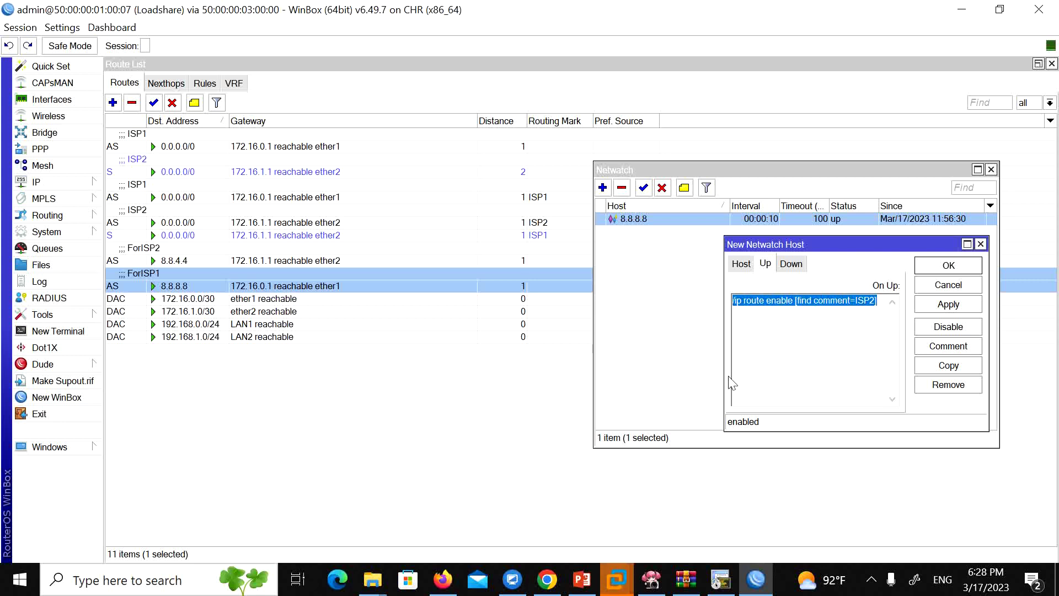
pyautogui.click(785, 266)
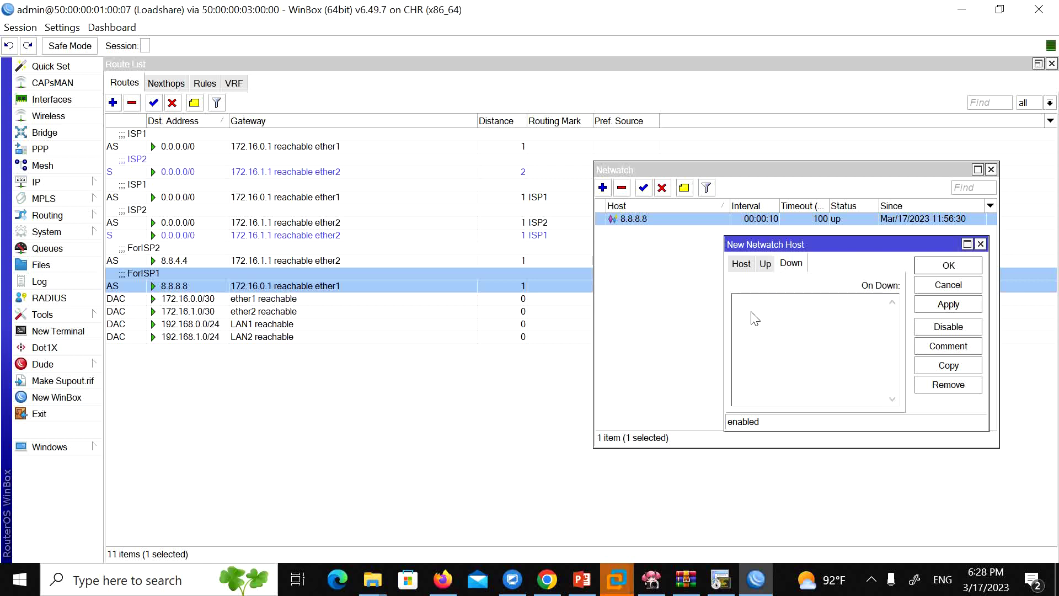
pyautogui.hotkey('ctrl', 'v')
pyautogui.click(794, 307)
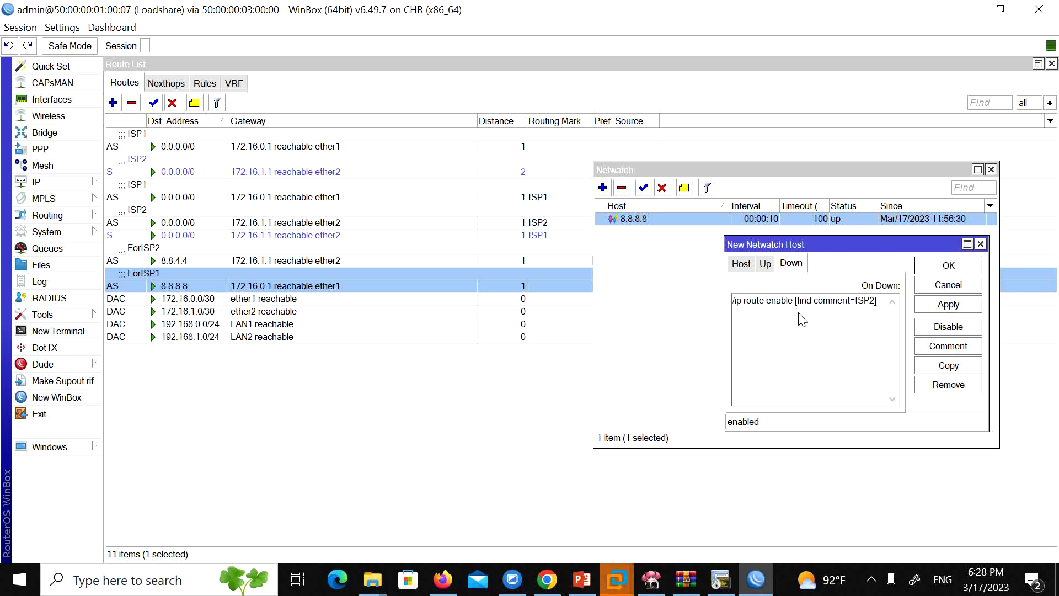
pyautogui.press('BackSpace')
pyautogui.press('BackSpace')
pyautogui.press('BackSpace')
pyautogui.press('BackSpace')
pyautogui.press('BackSpace')
pyautogui.press('BackSpace')
pyautogui.write('disable')
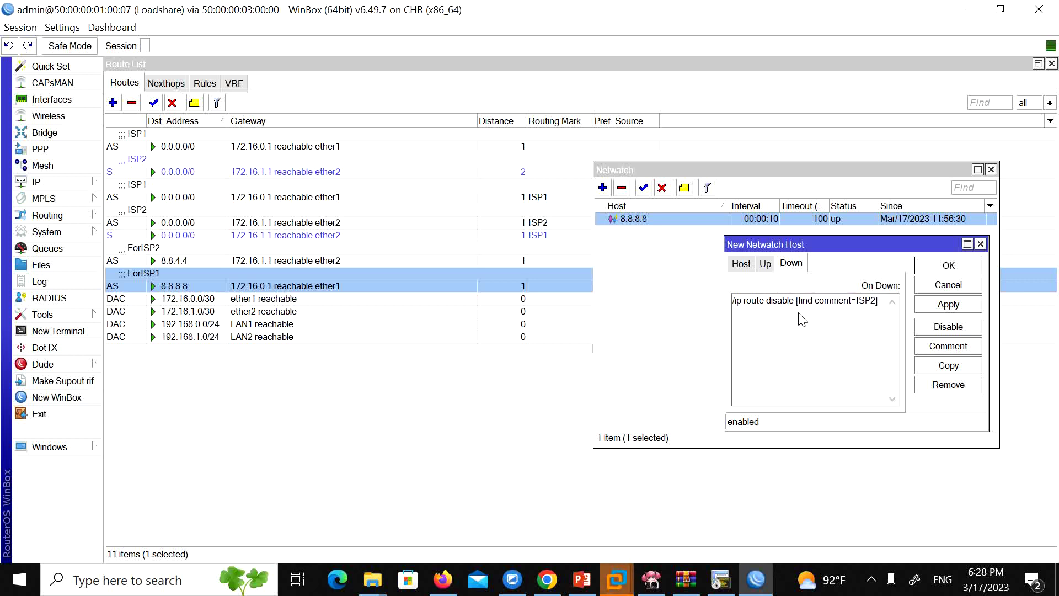
pyautogui.click(964, 269)
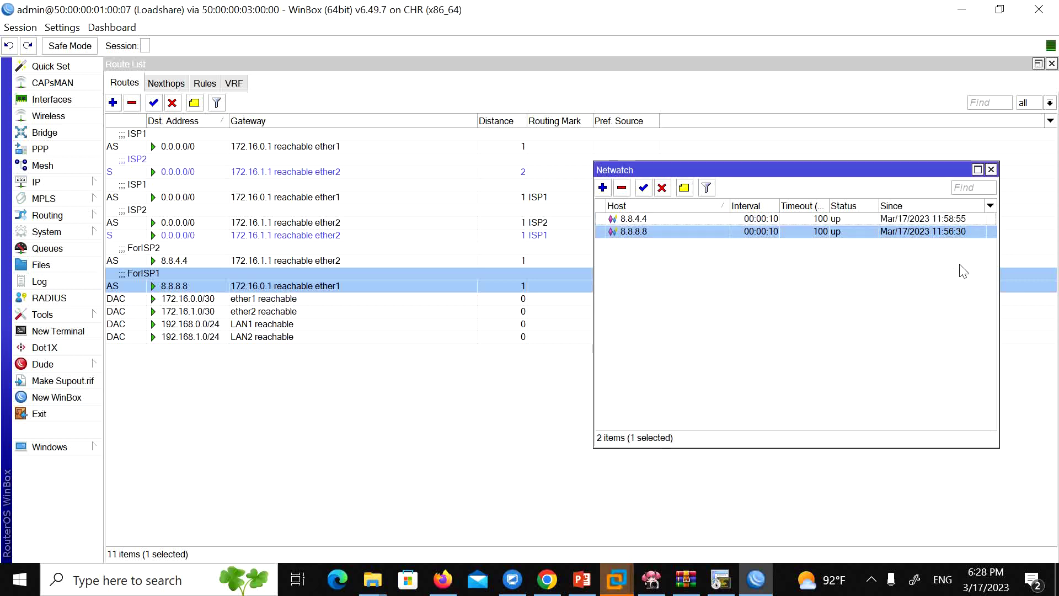
# Step: Review the 8.8.4.4 Netwatch host's On Down script, On Up script and host settings, and close it
pyautogui.click(840, 220)
pyautogui.doubleClick(840, 219)
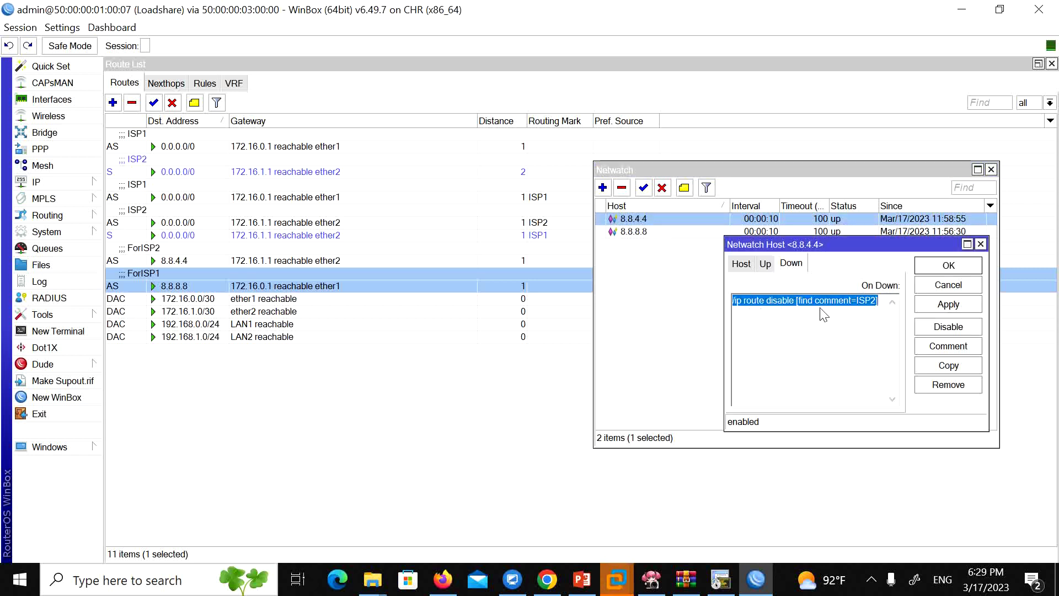
pyautogui.click(769, 263)
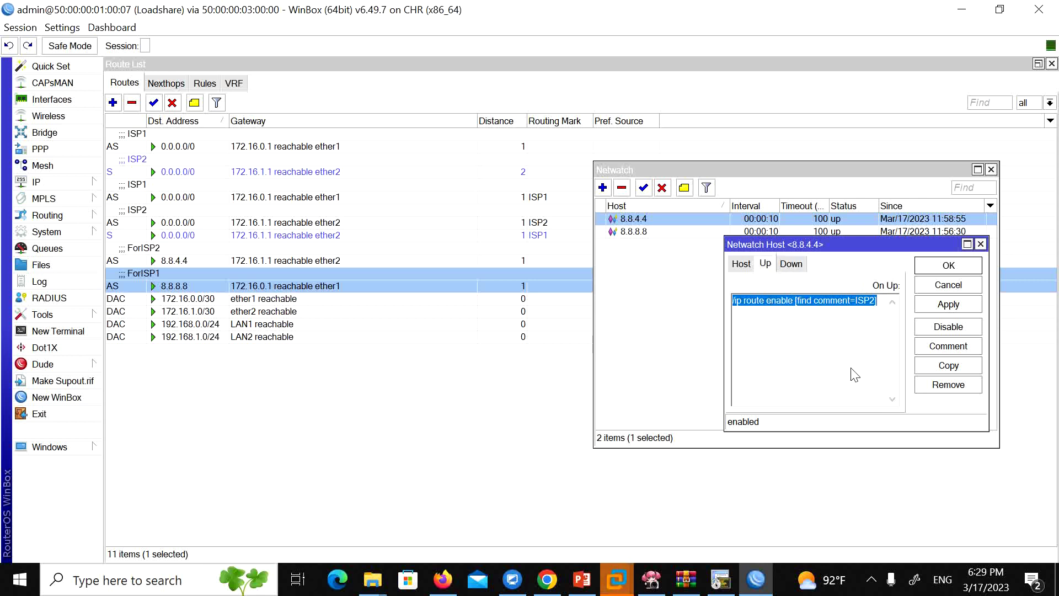
pyautogui.click(740, 264)
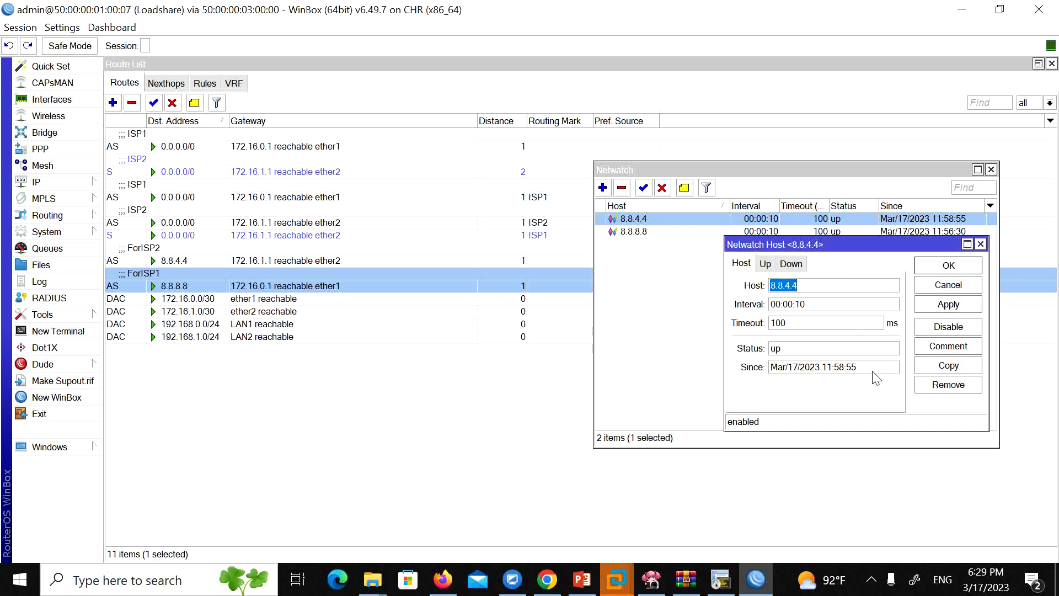
pyautogui.click(947, 266)
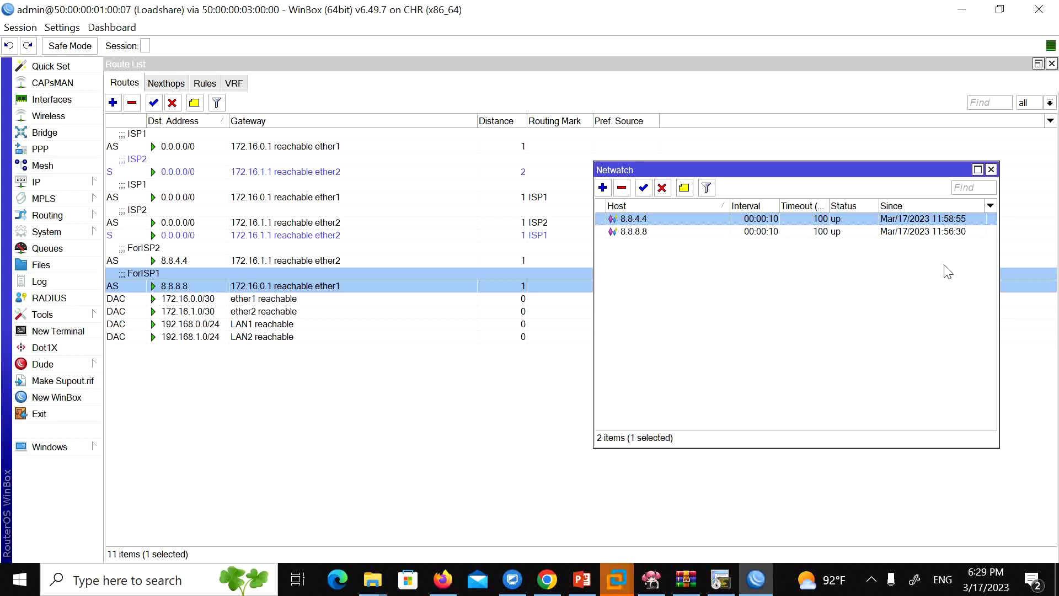
# Step: Start a new default route (0.0.0.0/0) with gateway 172.16.0.1
pyautogui.click(177, 171)
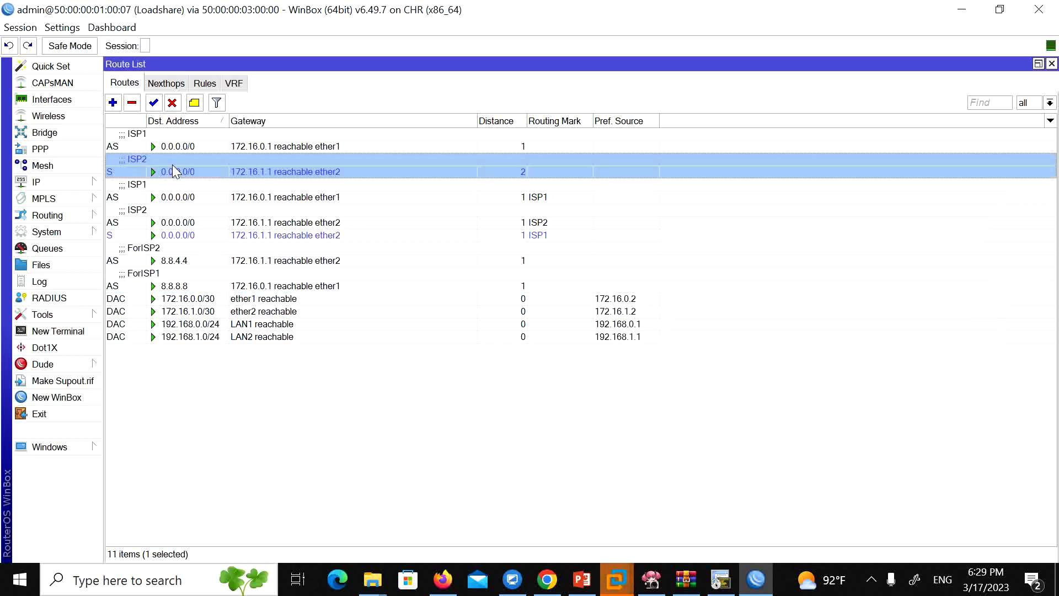
pyautogui.click(197, 221)
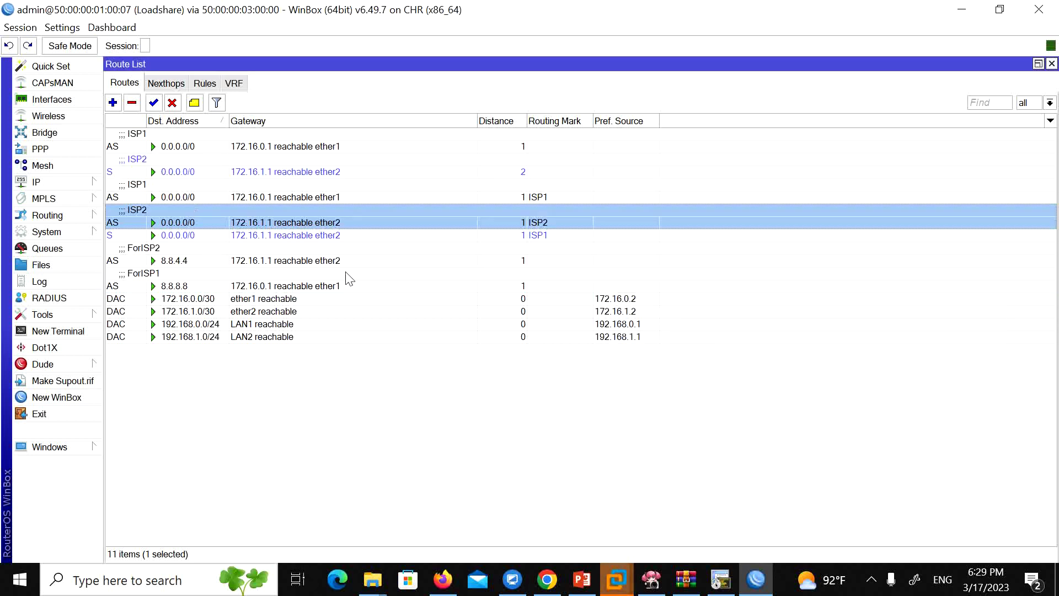
pyautogui.click(286, 236)
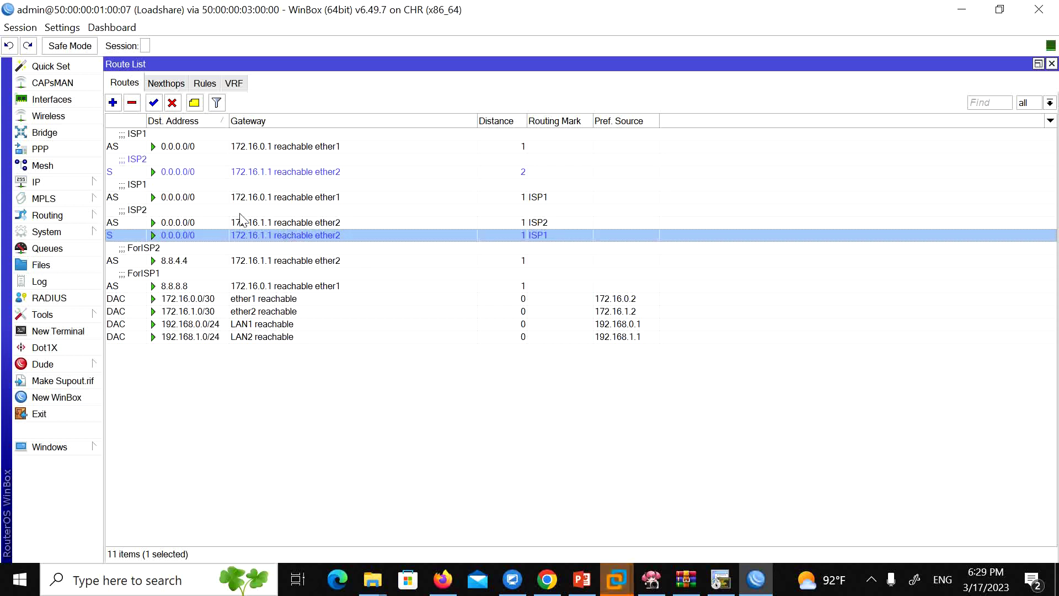
pyautogui.click(113, 102)
pyautogui.click(407, 227)
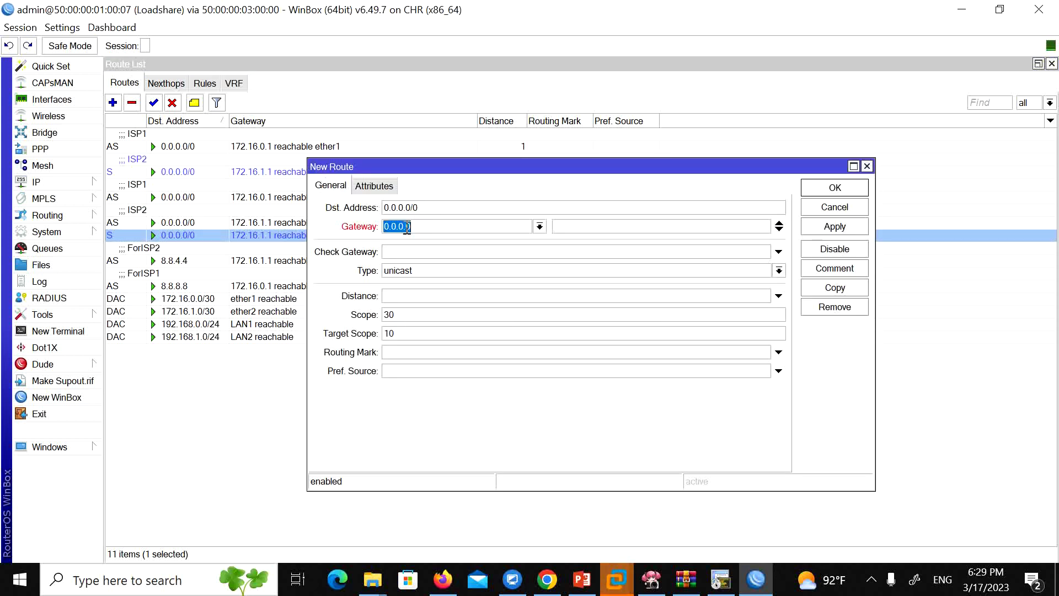
pyautogui.write('172.16.1.1')
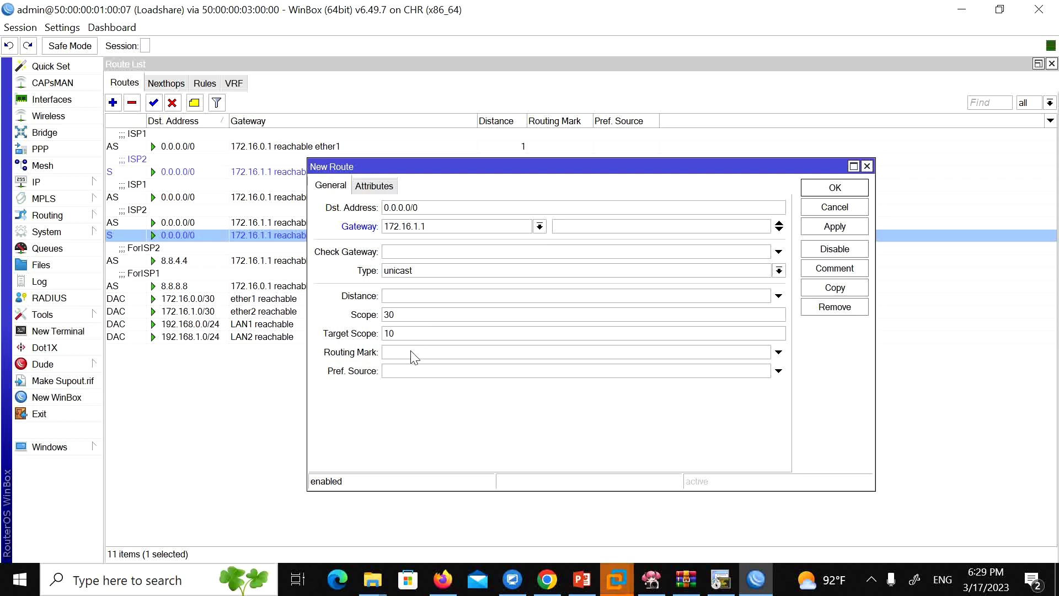
pyautogui.click(434, 230)
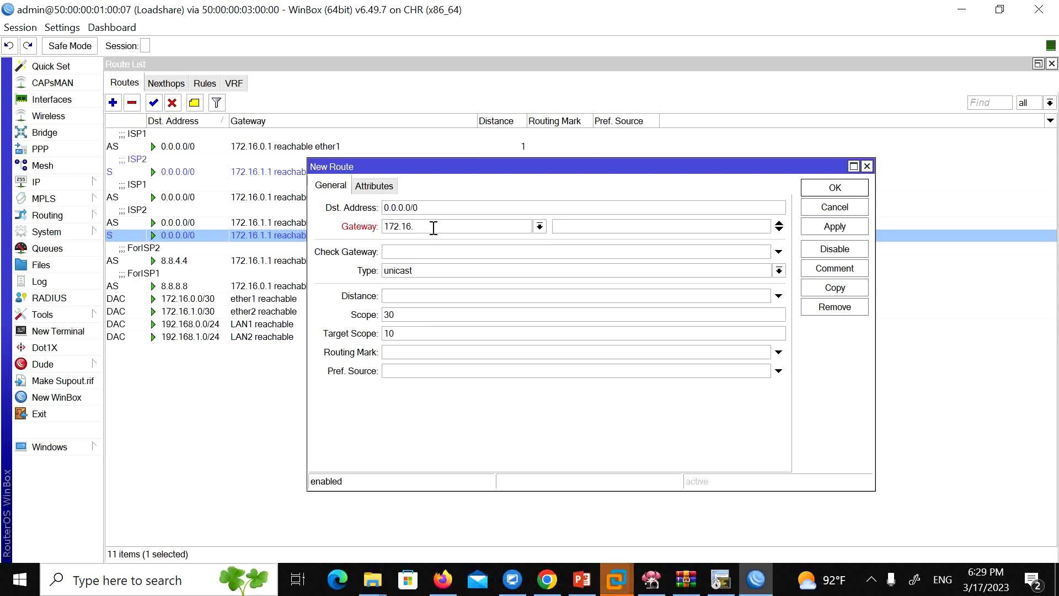
pyautogui.moveTo(434, 228); pyautogui.dragTo(362, 220)
# Step: Assign routing mark ISP2 to the new default route via 172.16.0.1 and save it
pyautogui.click(480, 351)
pyautogui.click(764, 352)
pyautogui.click(510, 391)
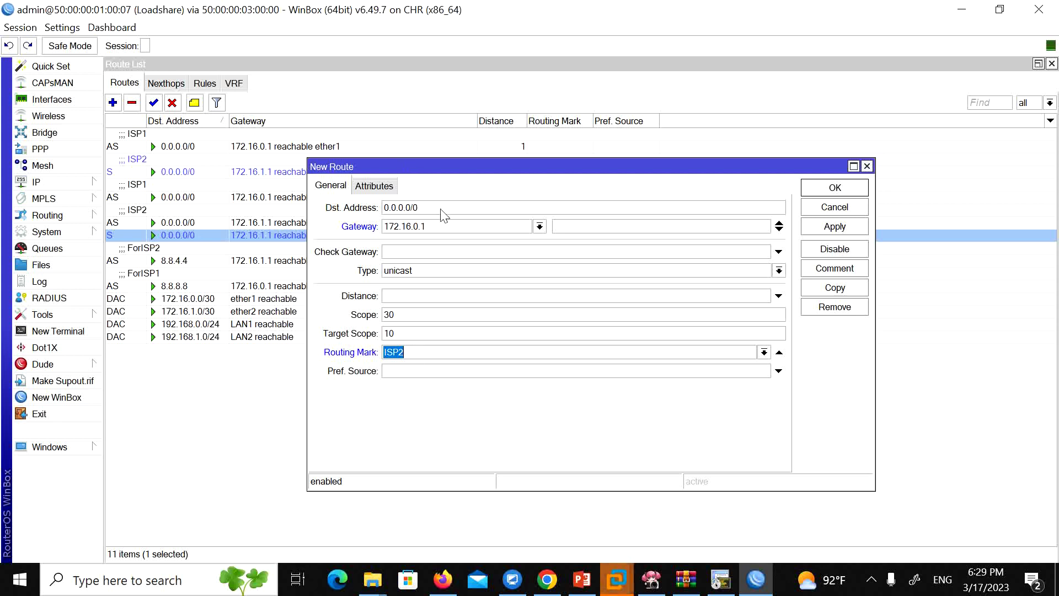
pyautogui.moveTo(445, 225); pyautogui.dragTo(330, 223)
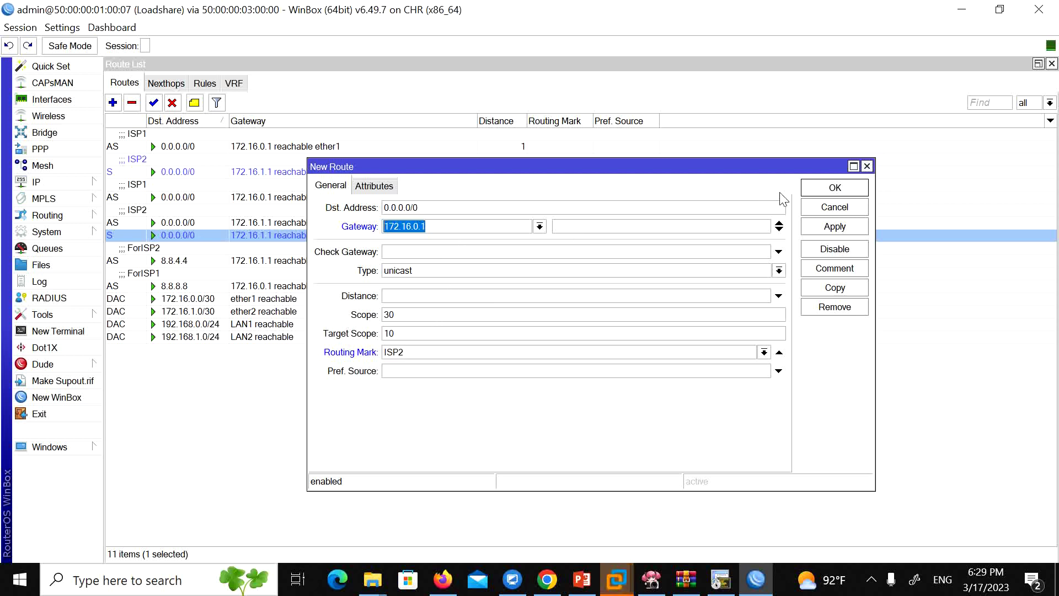
pyautogui.click(815, 190)
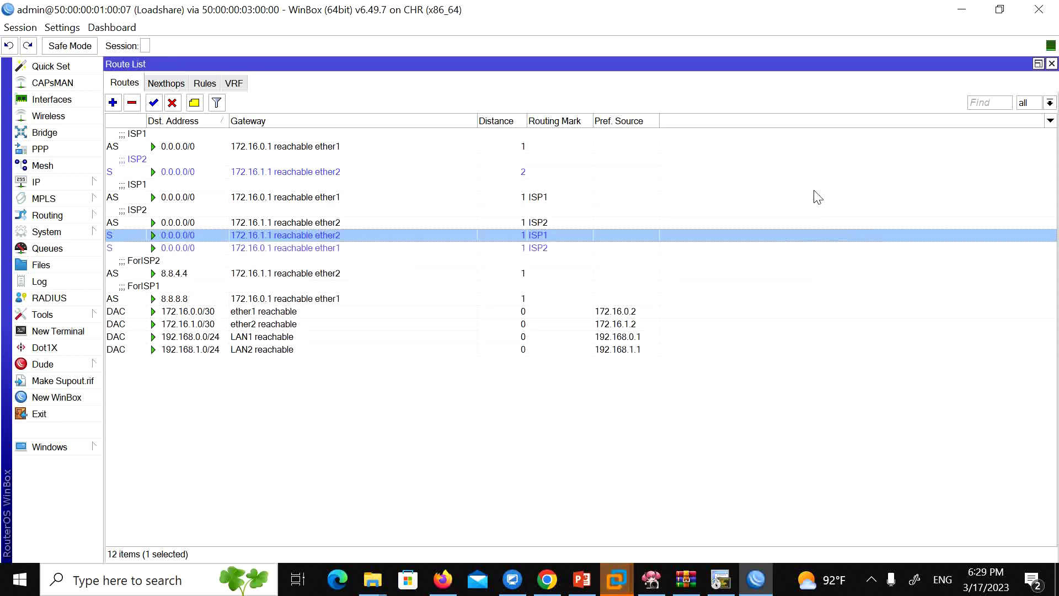
# Step: Compare the ISP2-commented default routes with the unmarked-comment backup default route via 172.16.0.1 in the route list
pyautogui.click(298, 250)
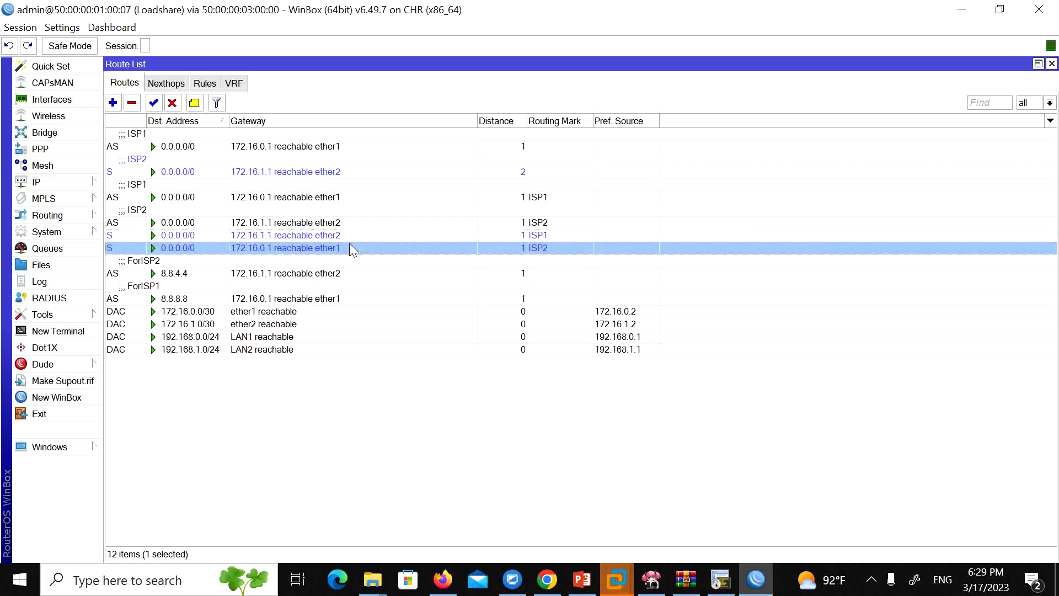
pyautogui.click(178, 172)
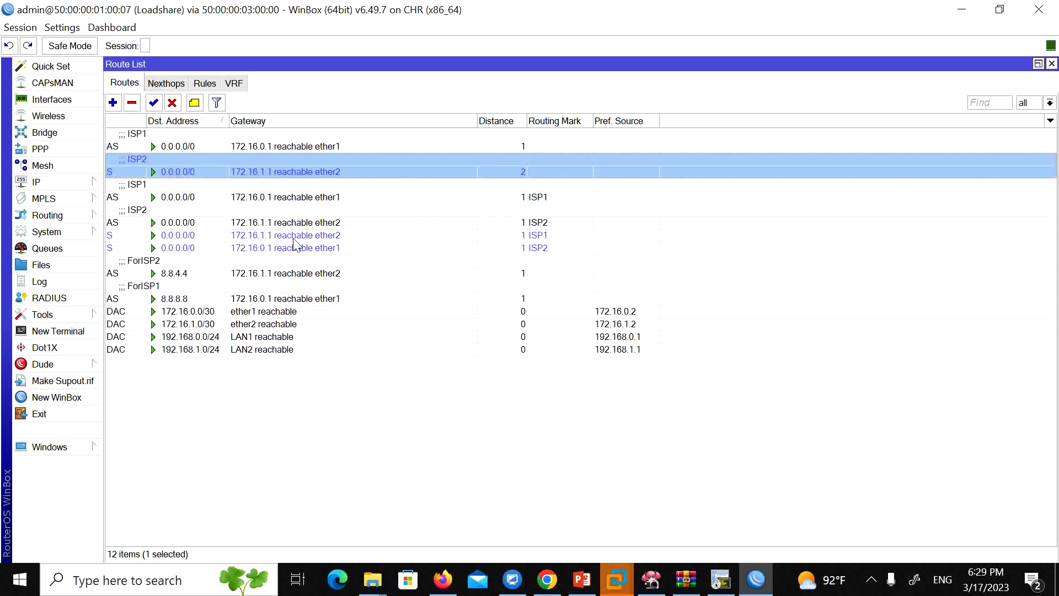
pyautogui.click(218, 223)
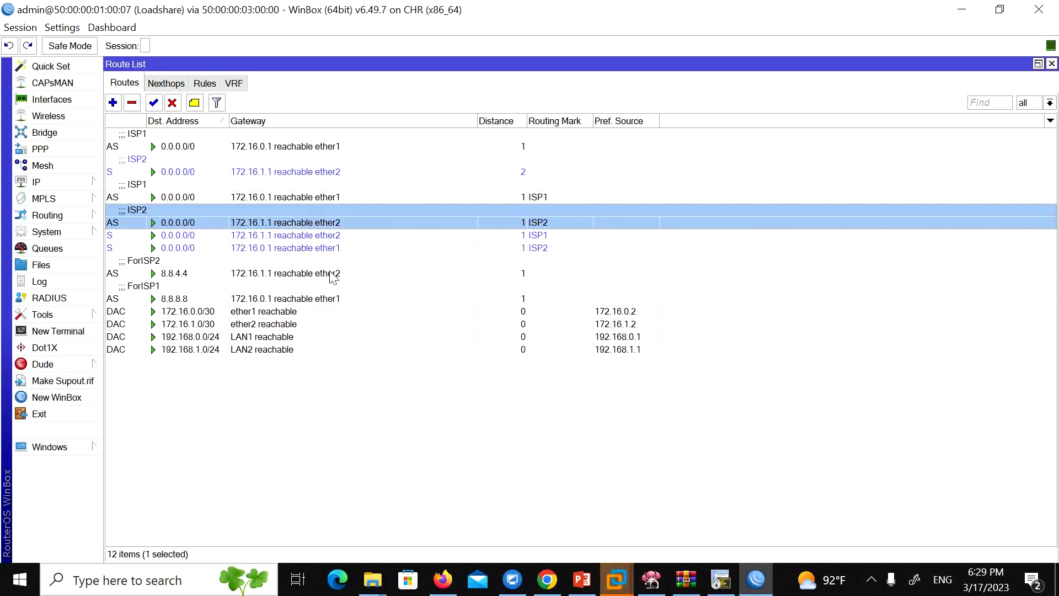
pyautogui.click(278, 250)
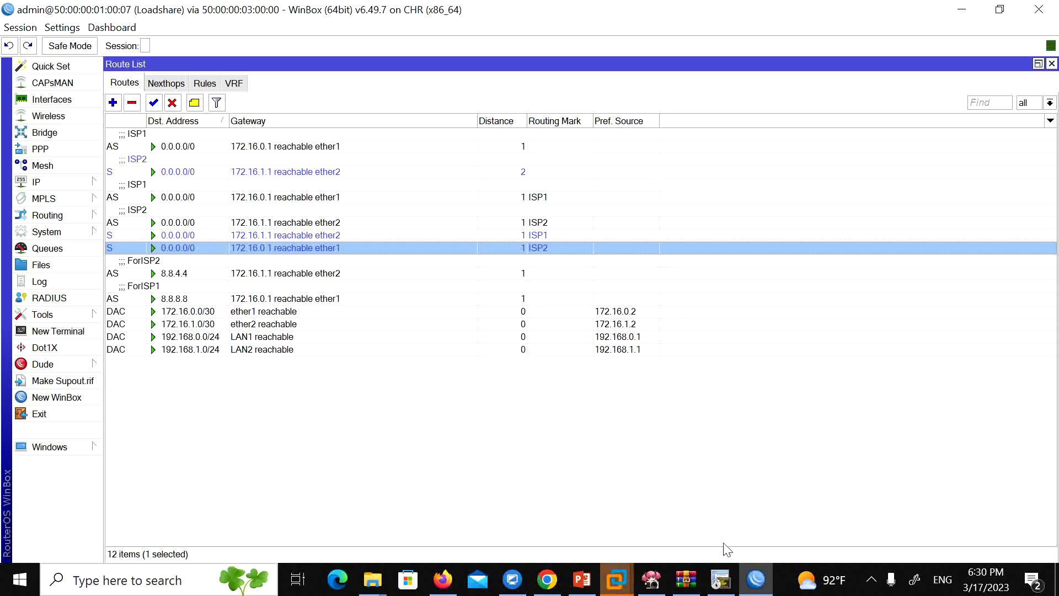
pyautogui.click(756, 585)
pyautogui.click(756, 585)
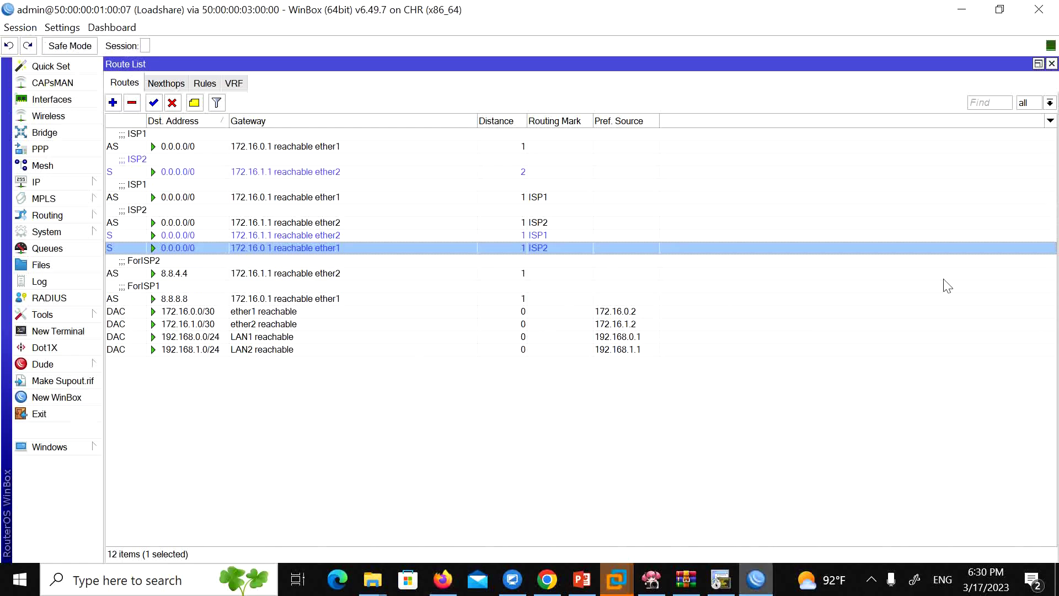
# Step: Close the route list and the current router session, and relaunch winbox64 (2).exe from Windows search
pyautogui.click(1052, 63)
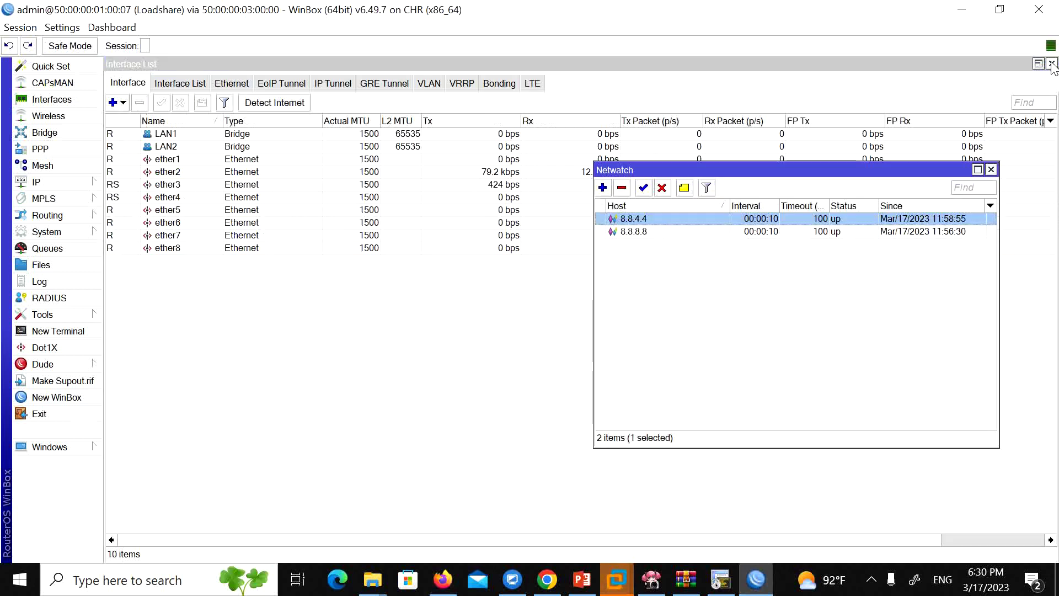
pyautogui.click(1048, 13)
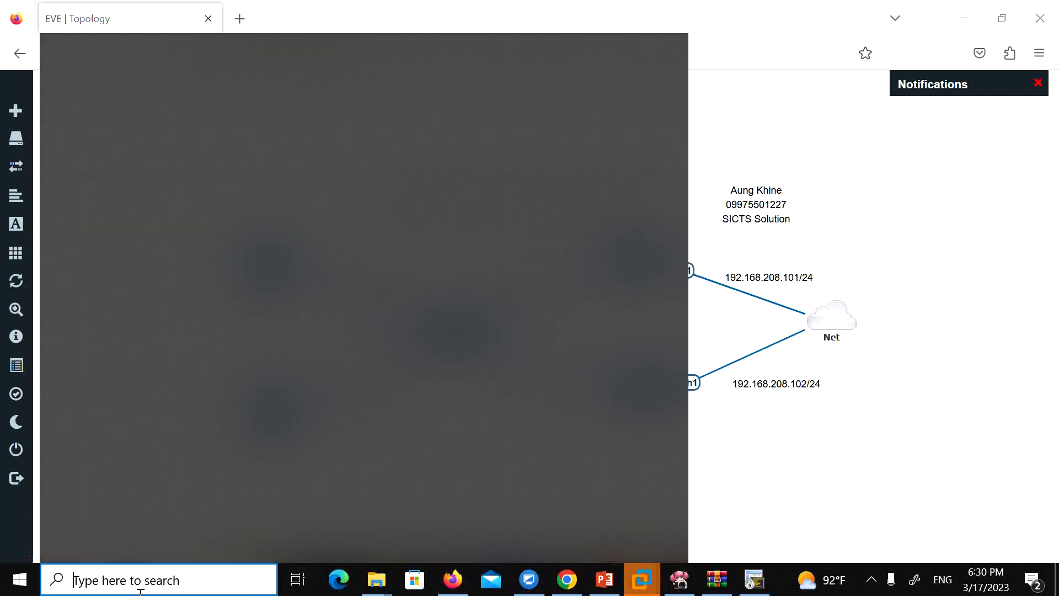
pyautogui.click(138, 584)
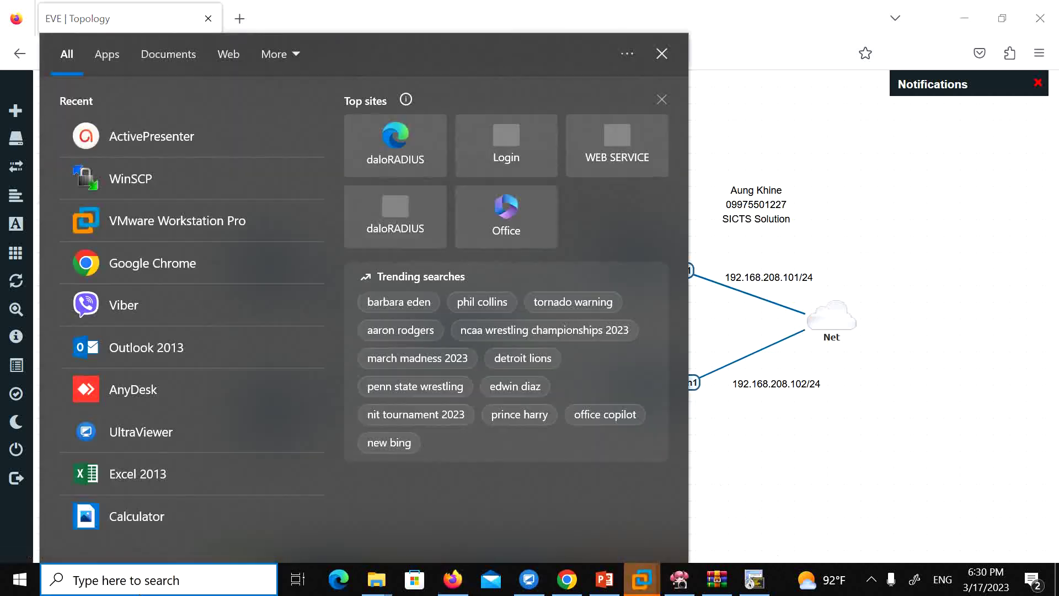
pyautogui.write('winbox')
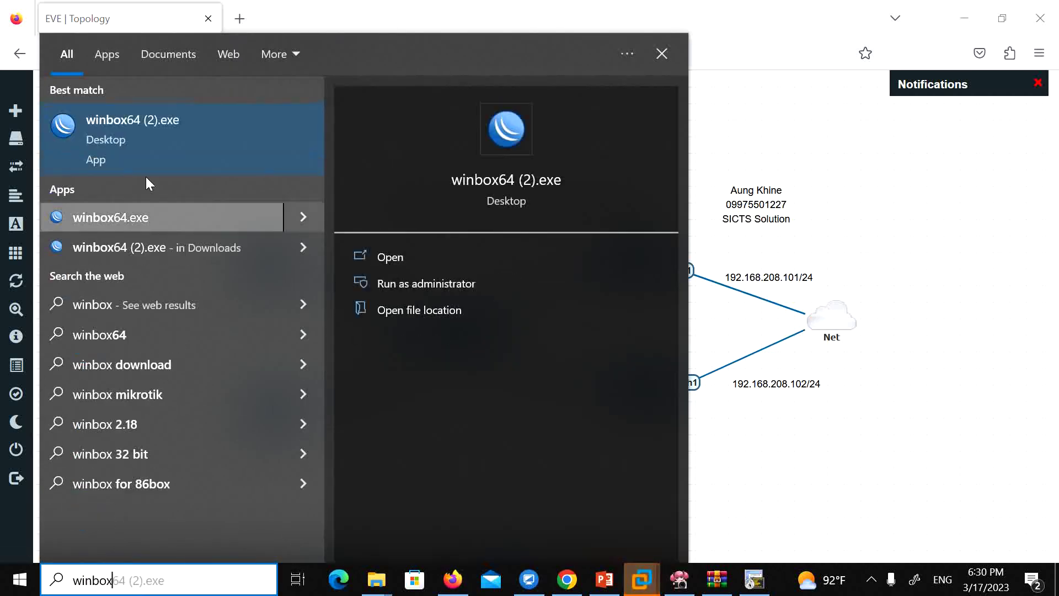
pyautogui.click(137, 144)
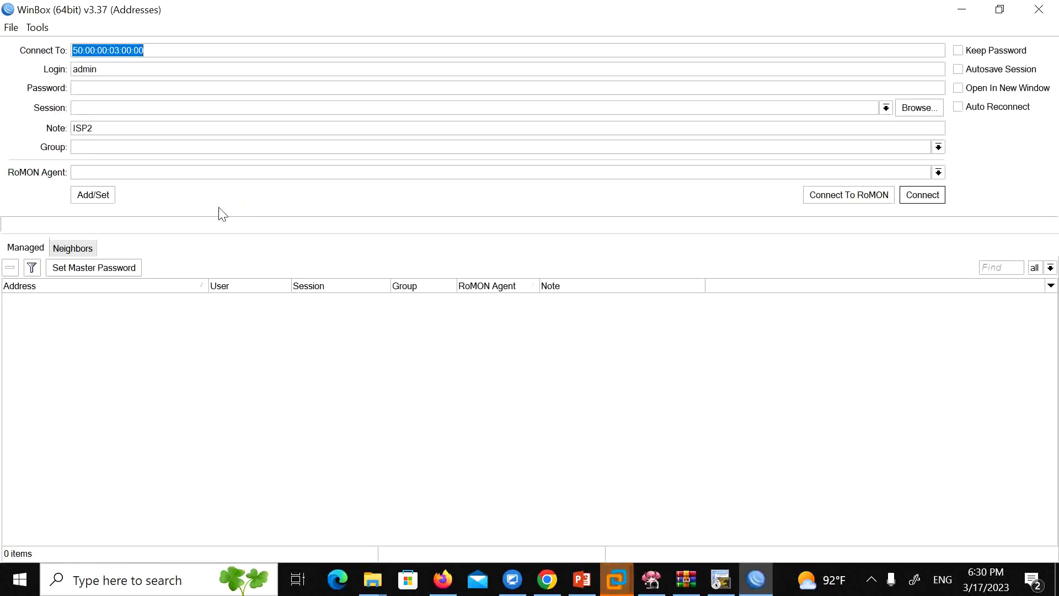
# Step: Connect to RoMON with the ISP1 neighbor as agent, entering the account password
pyautogui.click(74, 249)
pyautogui.click(88, 299)
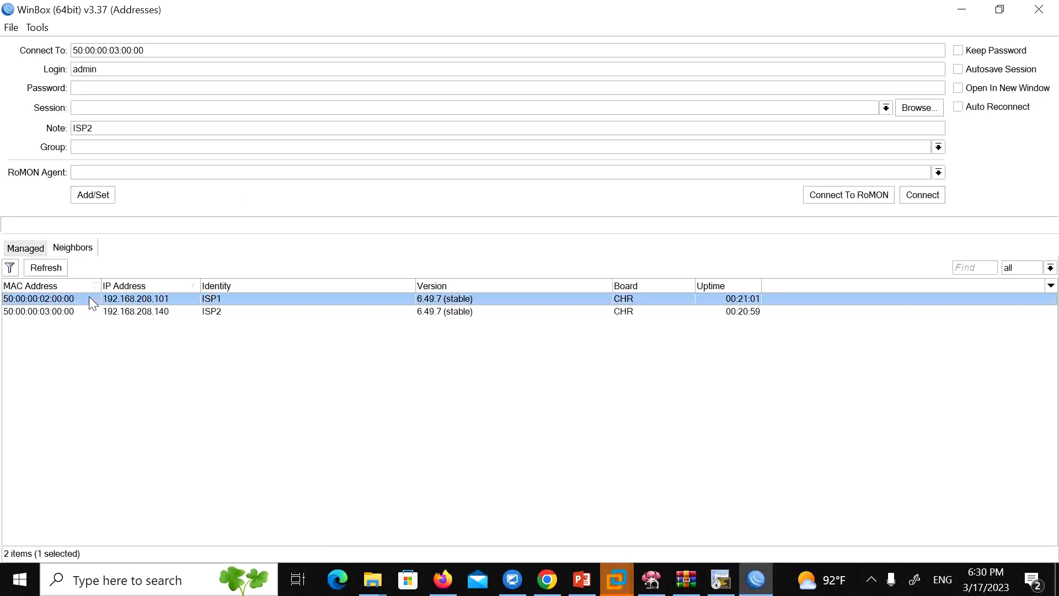
pyautogui.click(837, 194)
pyautogui.click(97, 88)
pyautogui.write('***')
pyautogui.click(886, 198)
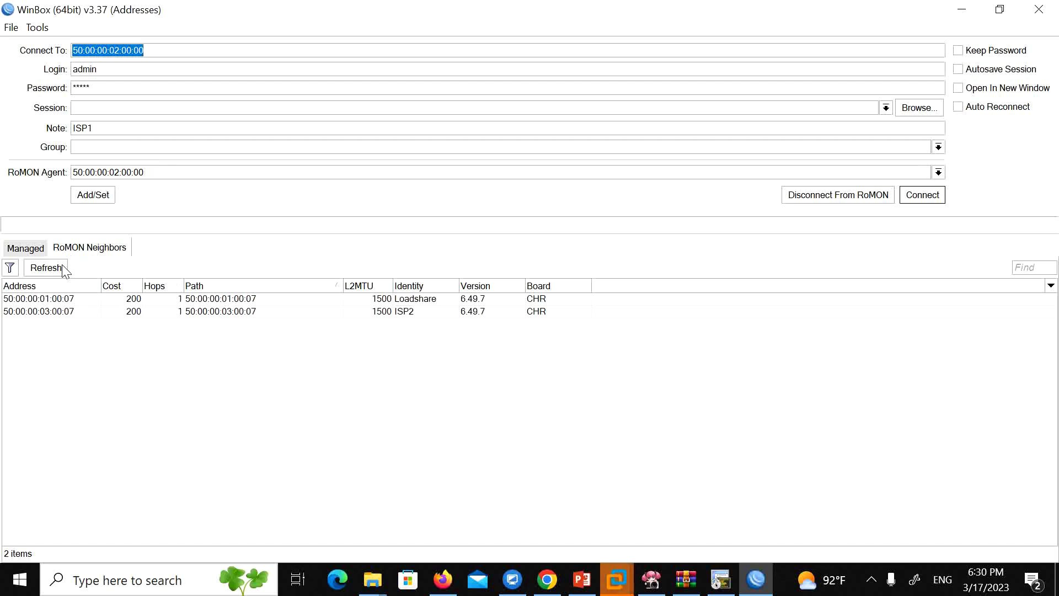
# Step: Connect to the Loadshare router from the RoMON neighbors and close its Bridge window
pyautogui.click(41, 297)
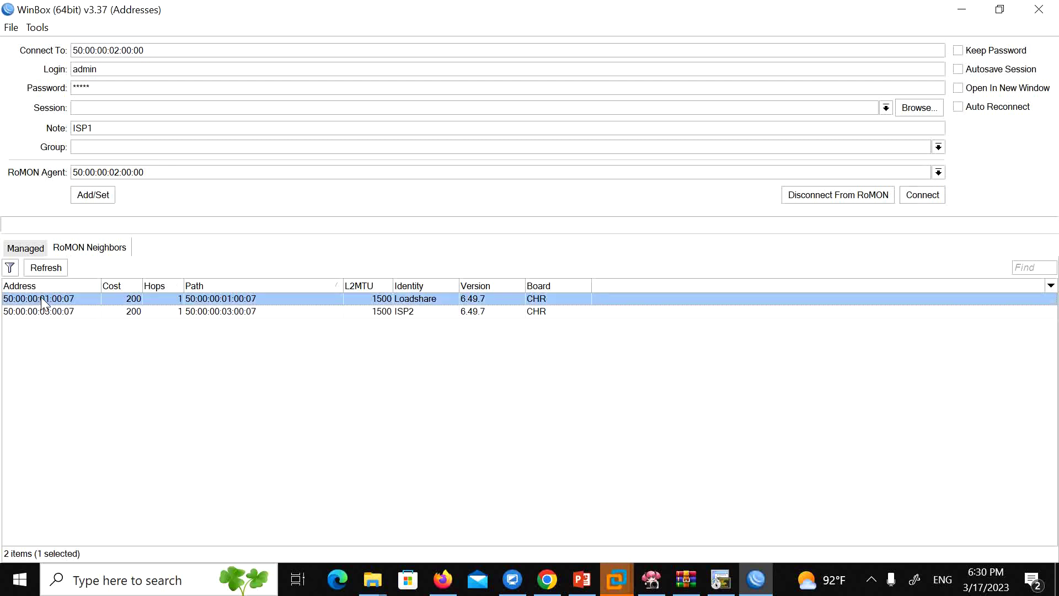
pyautogui.click(924, 196)
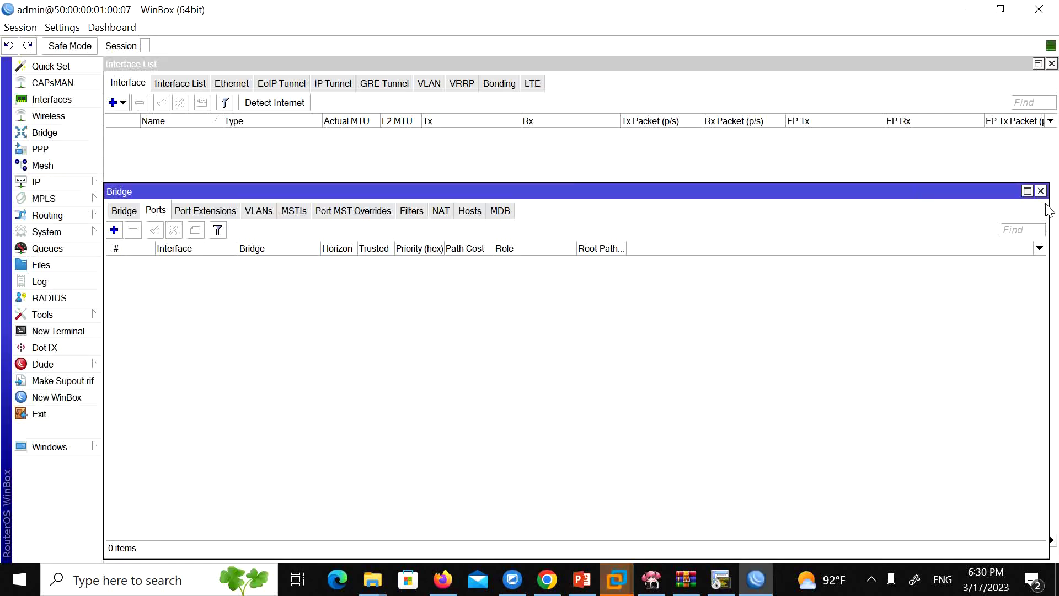
pyautogui.click(1041, 192)
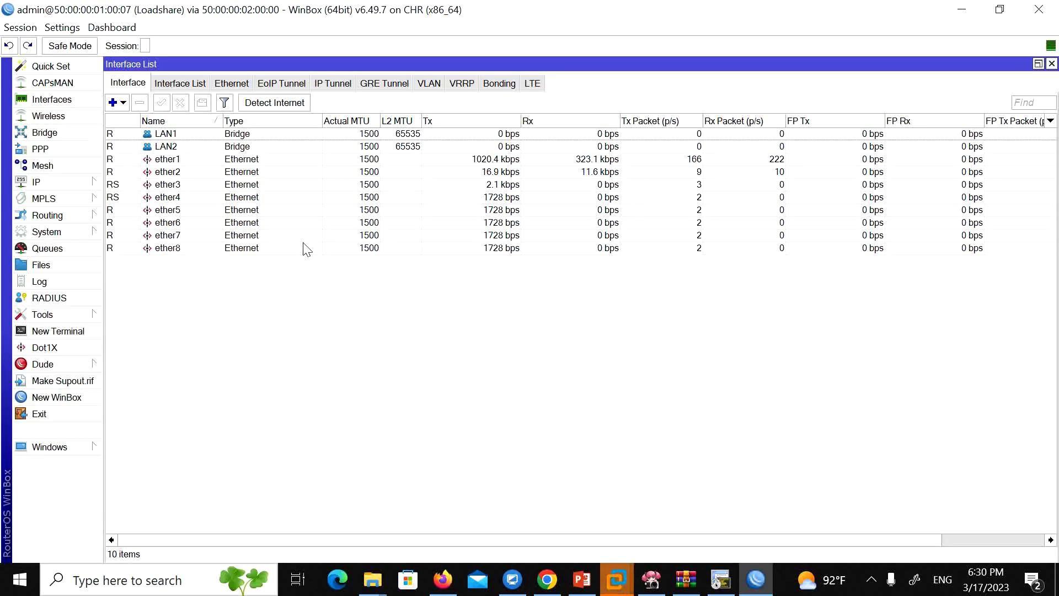
# Step: Open the IP route list and examine the ISP1 and ISP2 default routes alongside the backup default route via 172.16.0.1
pyautogui.click(54, 184)
pyautogui.click(133, 388)
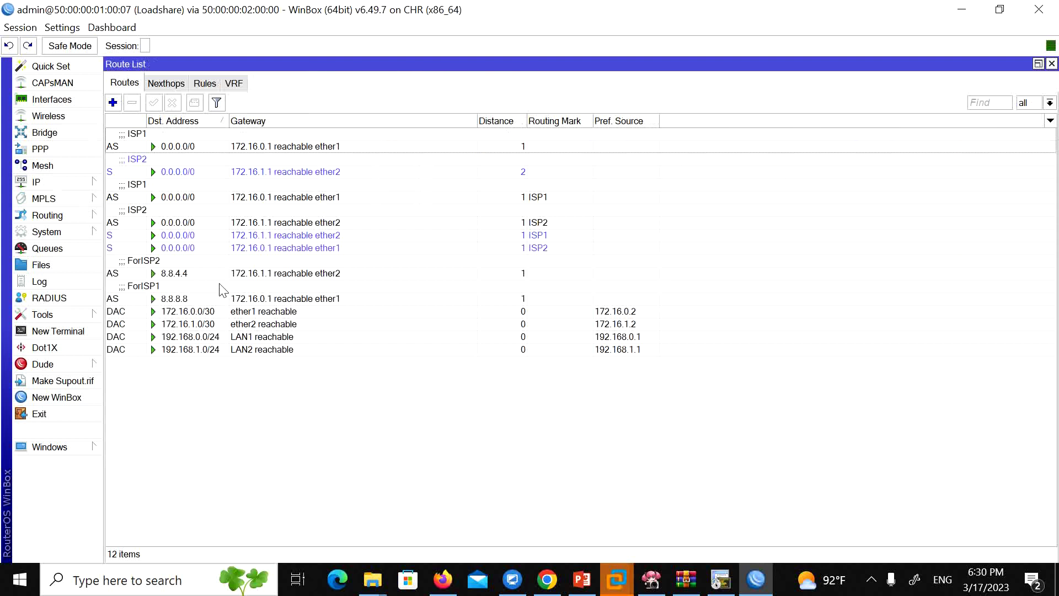
pyautogui.click(219, 175)
pyautogui.click(220, 222)
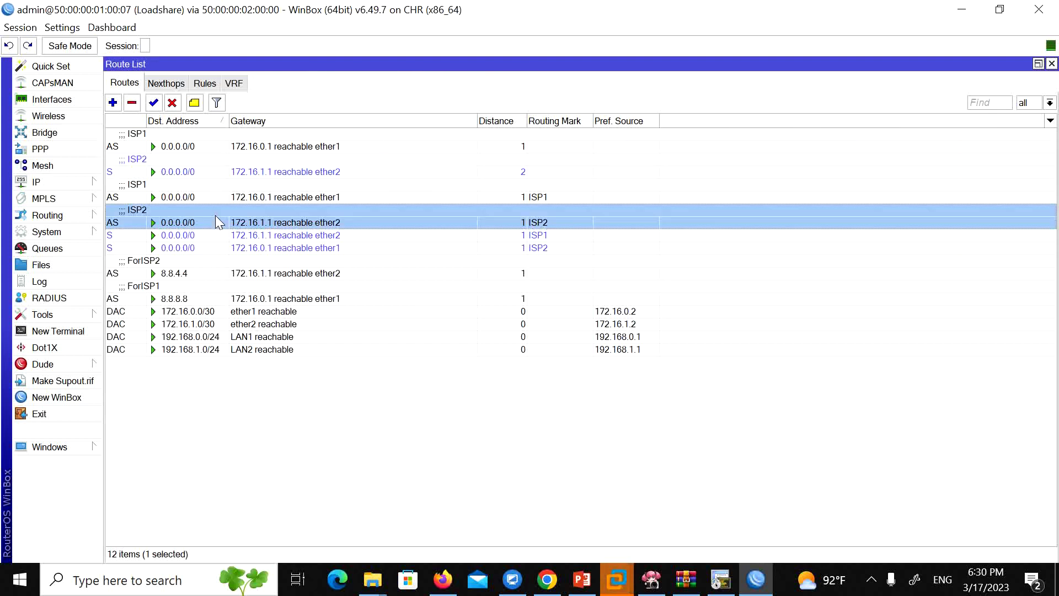
pyautogui.click(255, 248)
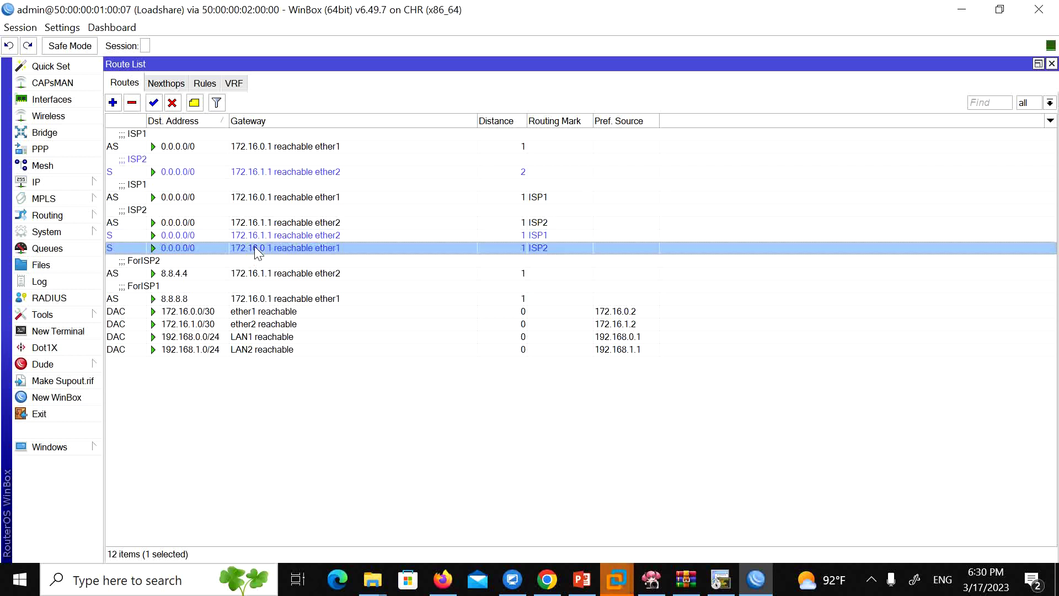
pyautogui.click(188, 172)
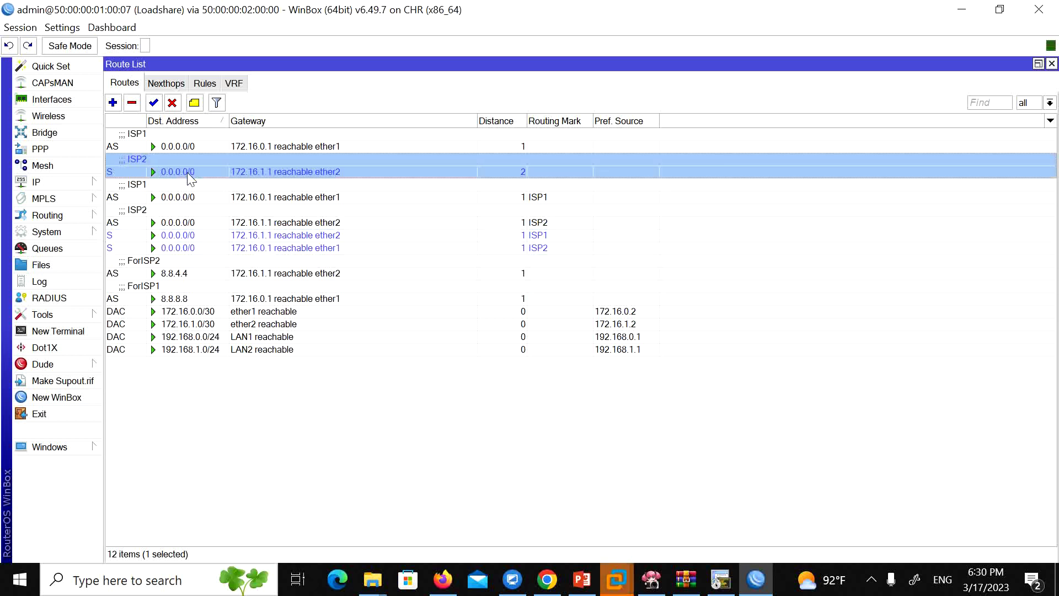
pyautogui.click(189, 198)
pyautogui.click(185, 221)
pyautogui.click(184, 172)
pyautogui.click(185, 210)
pyautogui.click(208, 249)
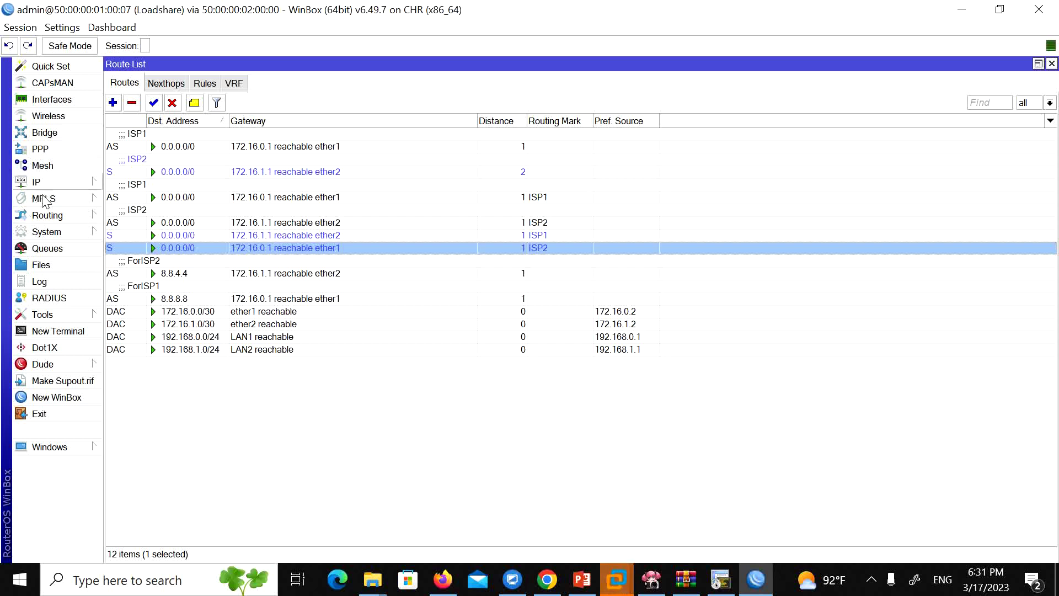
# Step: Open Netwatch and place its window beside the route entries so both stay readable
pyautogui.click(45, 314)
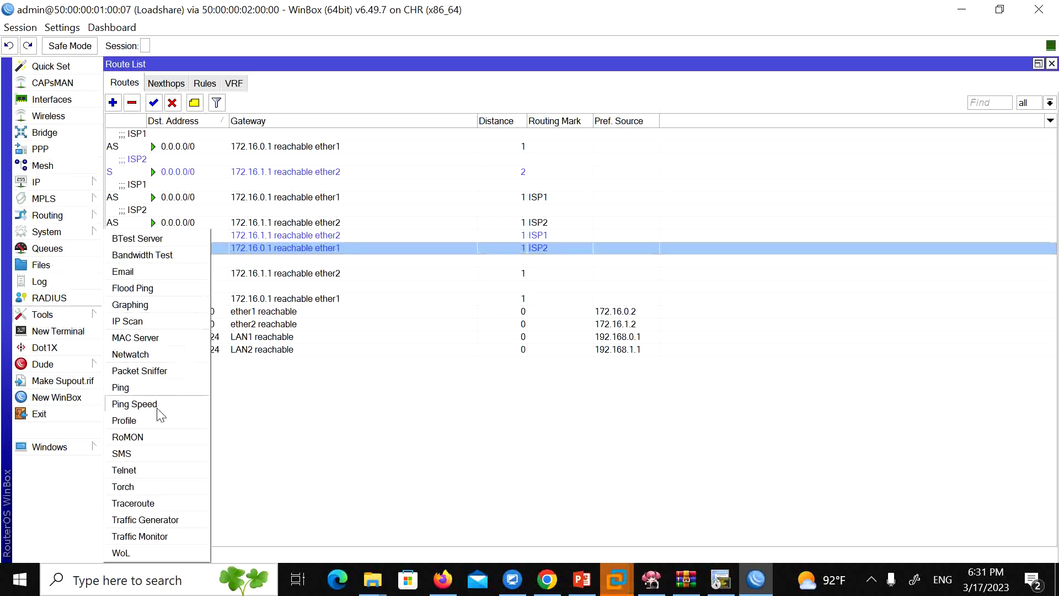
pyautogui.click(131, 354)
pyautogui.click(745, 220)
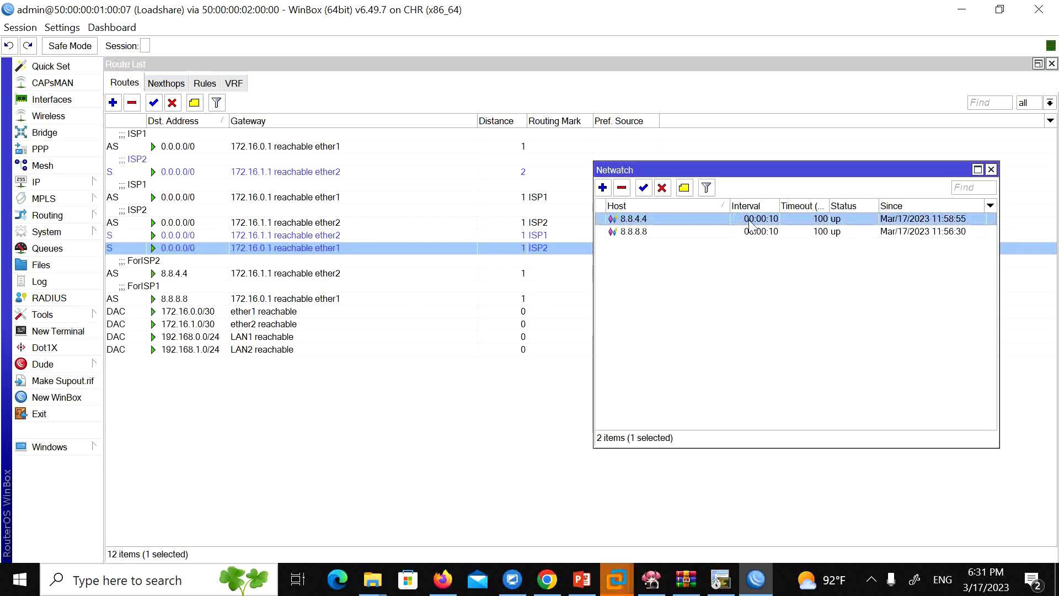
pyautogui.moveTo(796, 170); pyautogui.dragTo(893, 170)
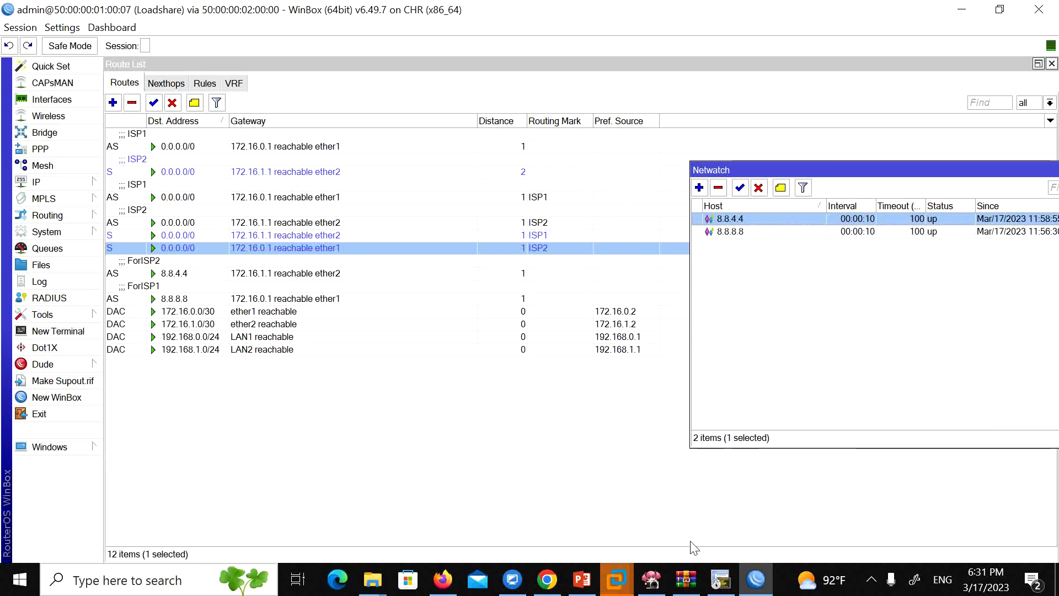
# Step: Switch to the LAN2 terminal session and trace the path to 8.8.8.8
pyautogui.moveTo(717, 579)
pyautogui.click(719, 544)
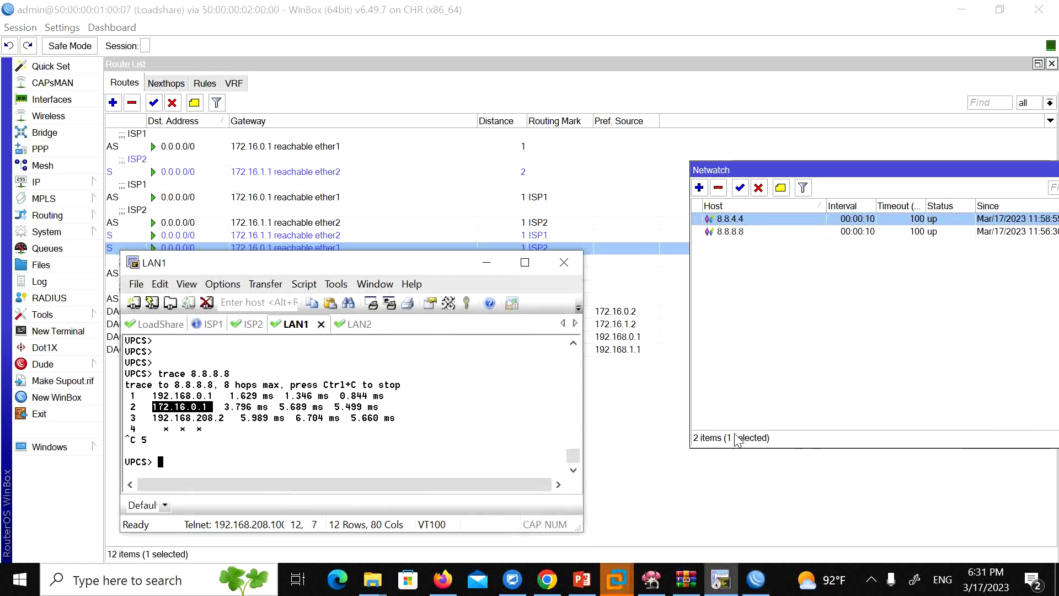
pyautogui.click(359, 325)
pyautogui.write('trace 8.8.88')
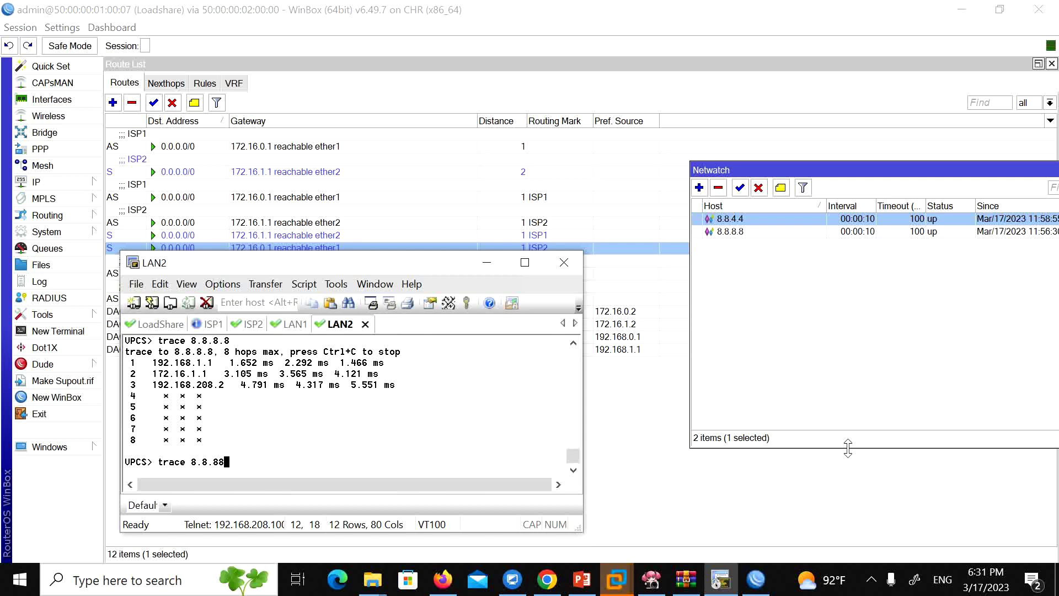
pyautogui.press('BackSpace')
pyautogui.write('.8.8.8')
pyautogui.press('Return')
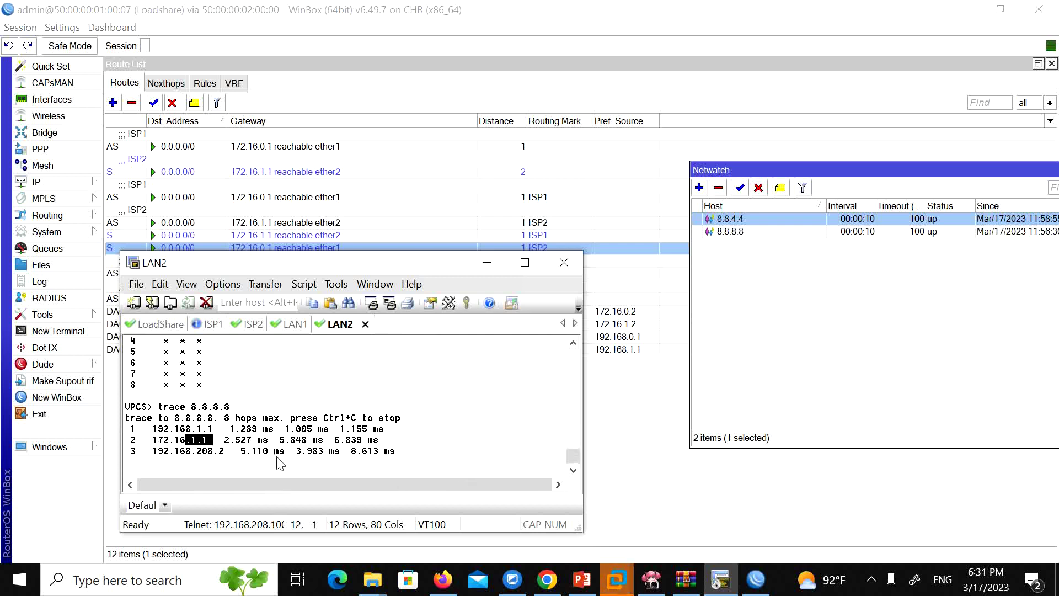
# Step: Stop the trace on LAN2 and start a continuous ping to 8.8.8.8 with the -t option
pyautogui.hotkey('ctrl', 'c')
pyautogui.press('Return')
pyautogui.write('ping 8.8')
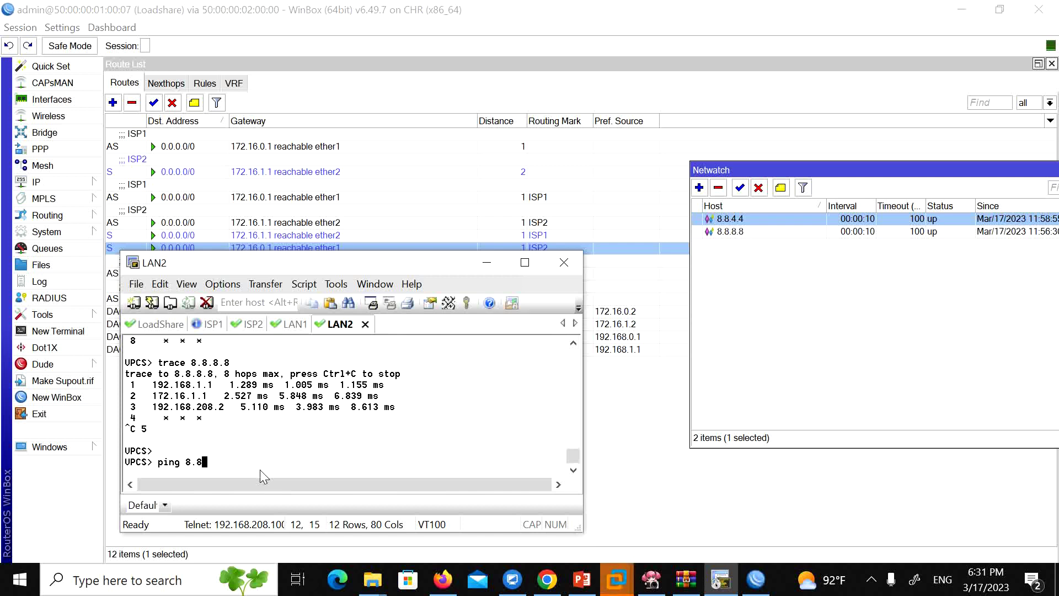
pyautogui.write('.8.8 -t')
pyautogui.press('Return')
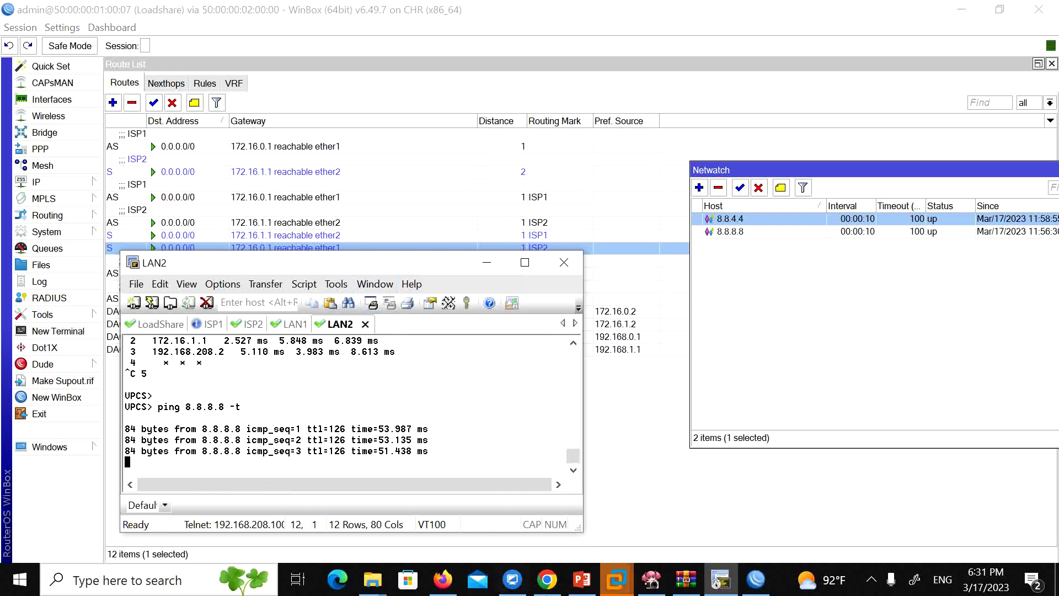
# Step: Check ISP2 in the EVE topology and list its interfaces in the ISP2 terminal session with interface print
pyautogui.click(452, 590)
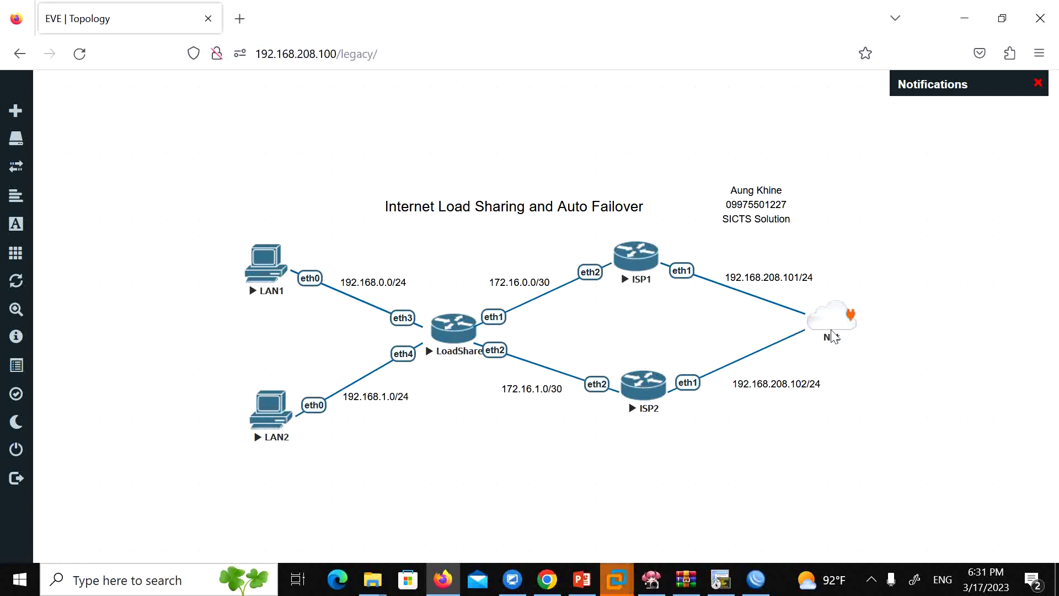
pyautogui.click(644, 386)
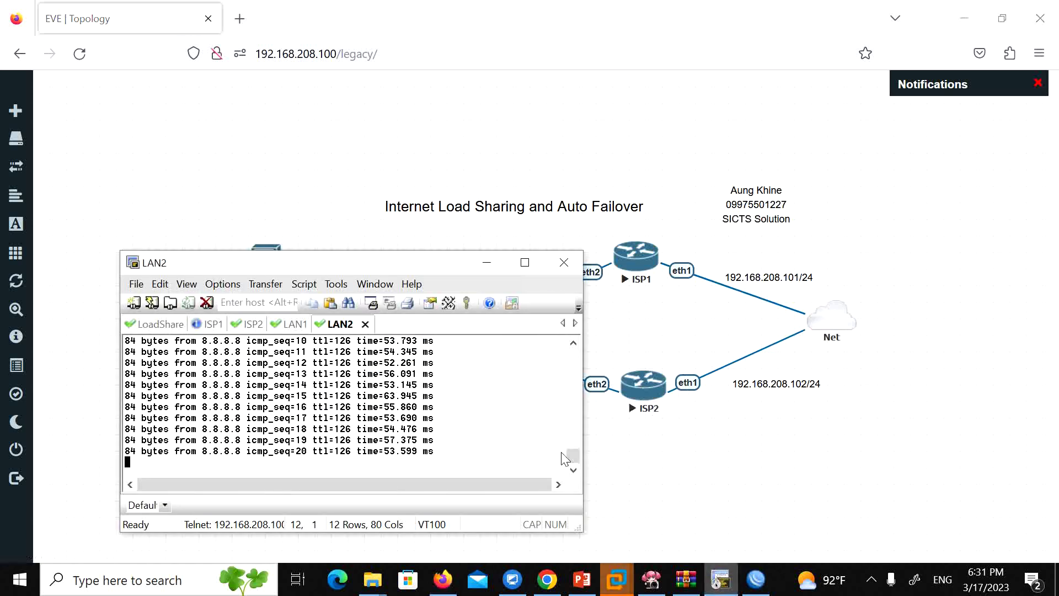
pyautogui.click(240, 325)
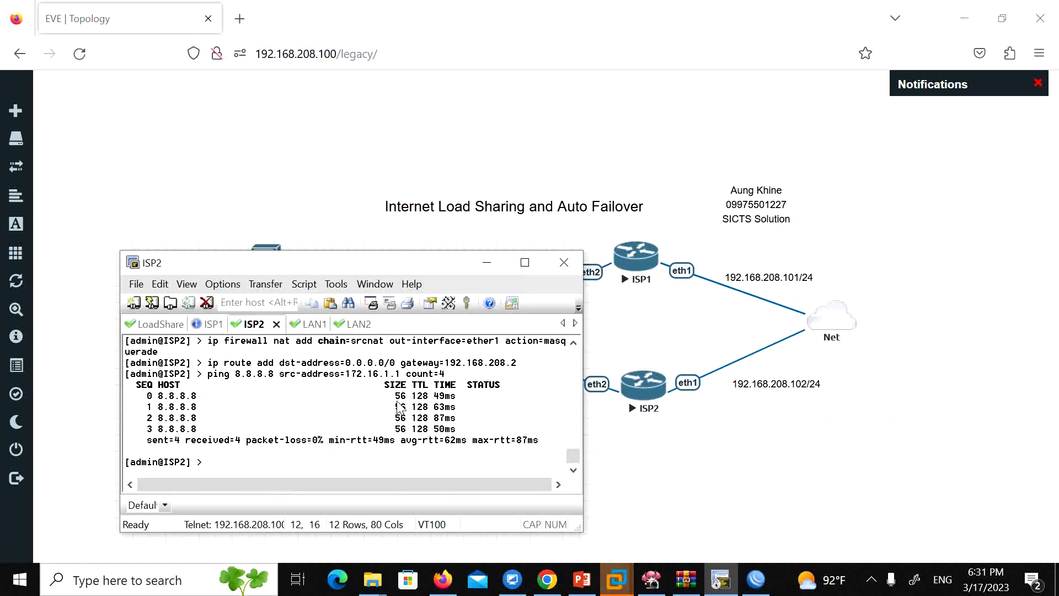
pyautogui.write('interface pirnt')
pyautogui.press('Return')
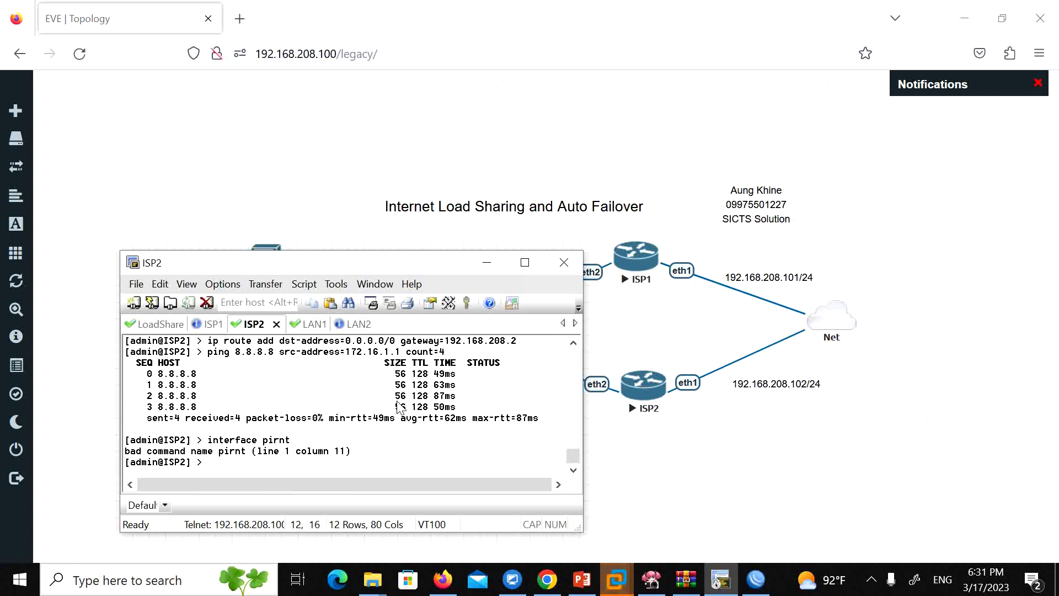
pyautogui.write('interface print')
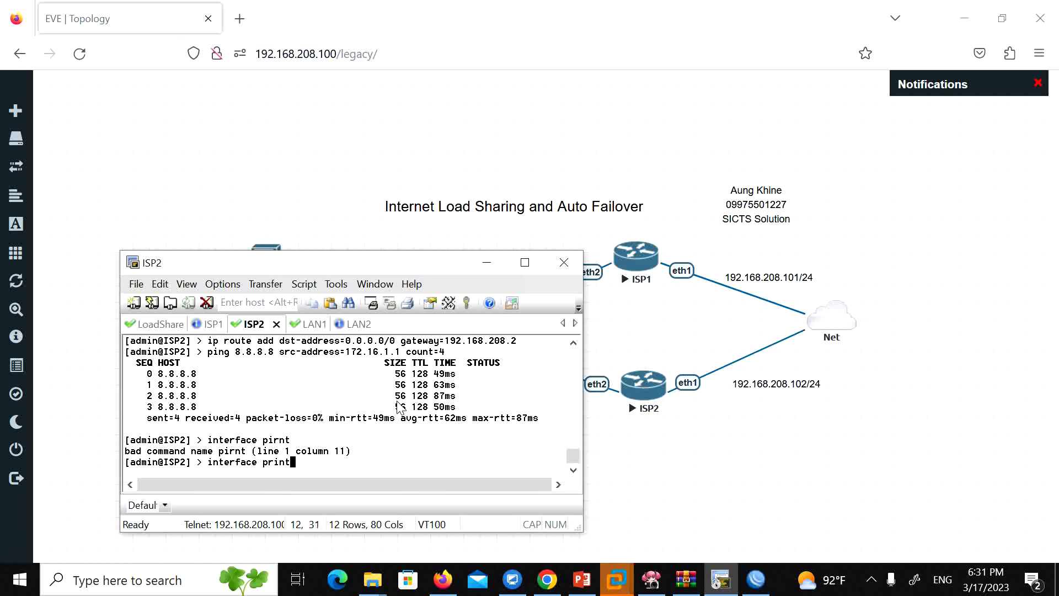
pyautogui.press('Return')
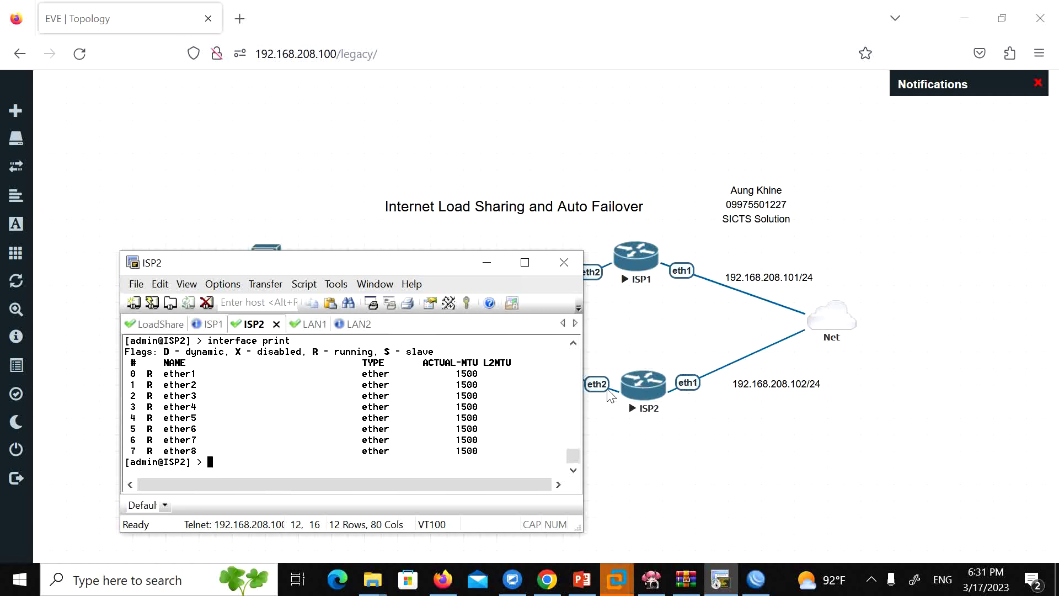
# Step: Disable interface 0 (ether1) on the ISP2 router and minimize the topology browser window
pyautogui.write('interface disable 0')
pyautogui.click(952, 25)
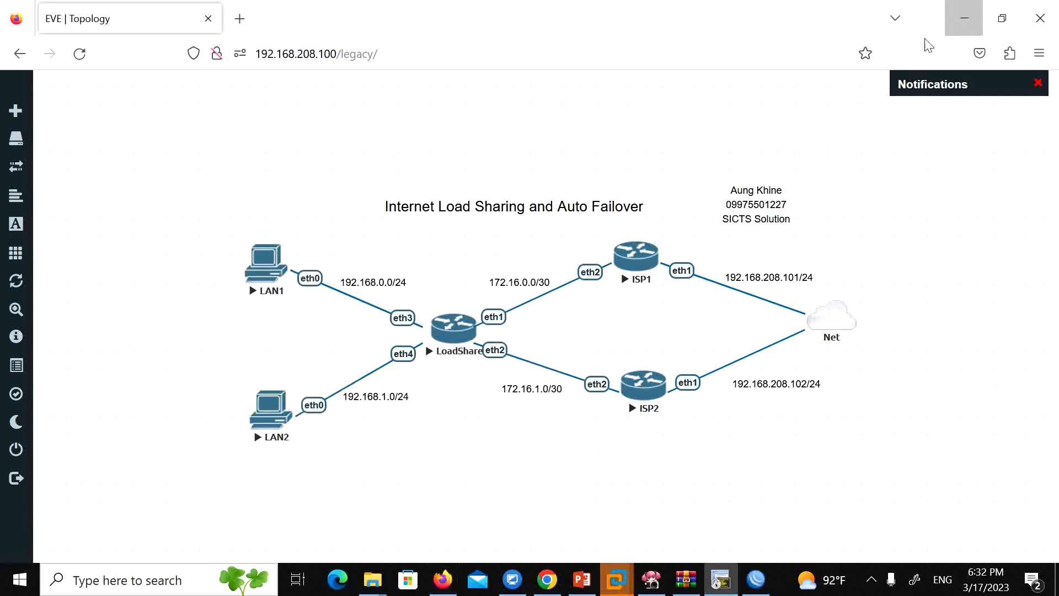
# Step: Move the ISP2 terminal window lower to uncover the route list and run interface disable 0 on ISP2
pyautogui.click(965, 18)
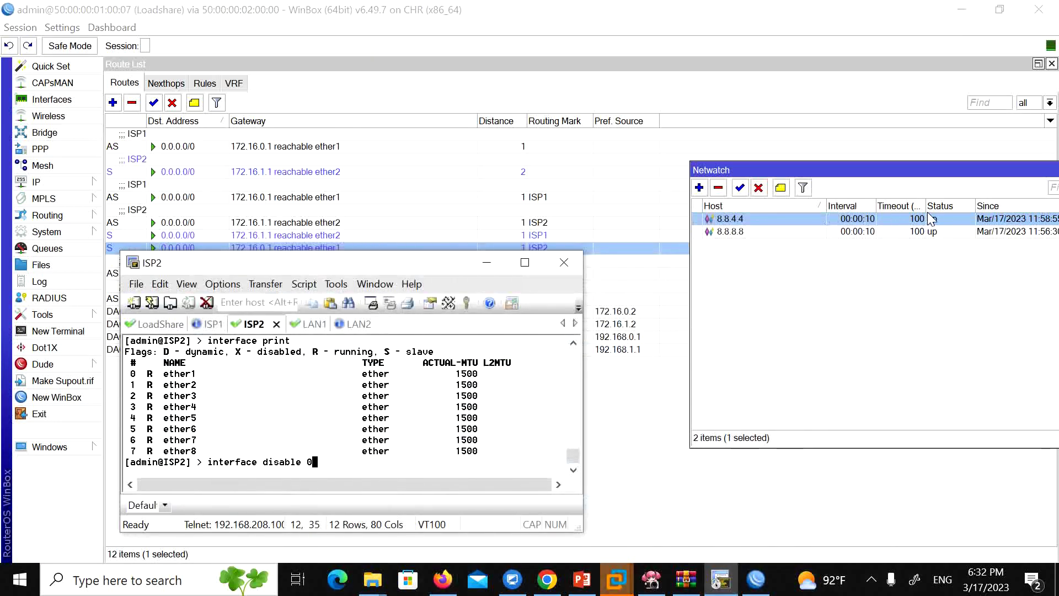
pyautogui.moveTo(322, 263); pyautogui.dragTo(334, 313)
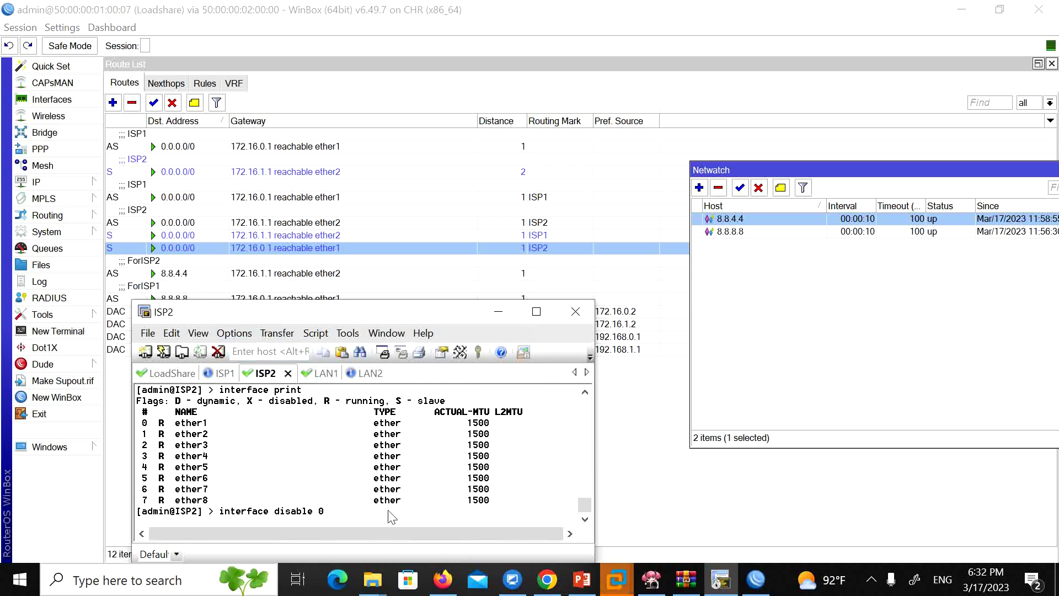
pyautogui.press('Return')
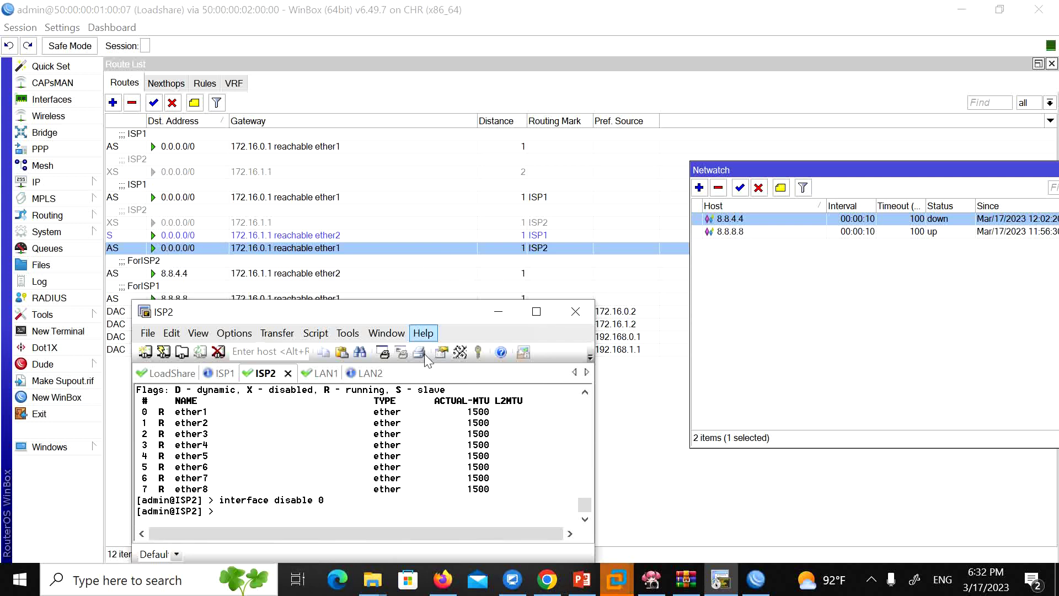
# Step: Stop the continuous ping on LAN2 and trace the path to 8.8.8.8, checking the second hop against the EVE topology
pyautogui.click(368, 374)
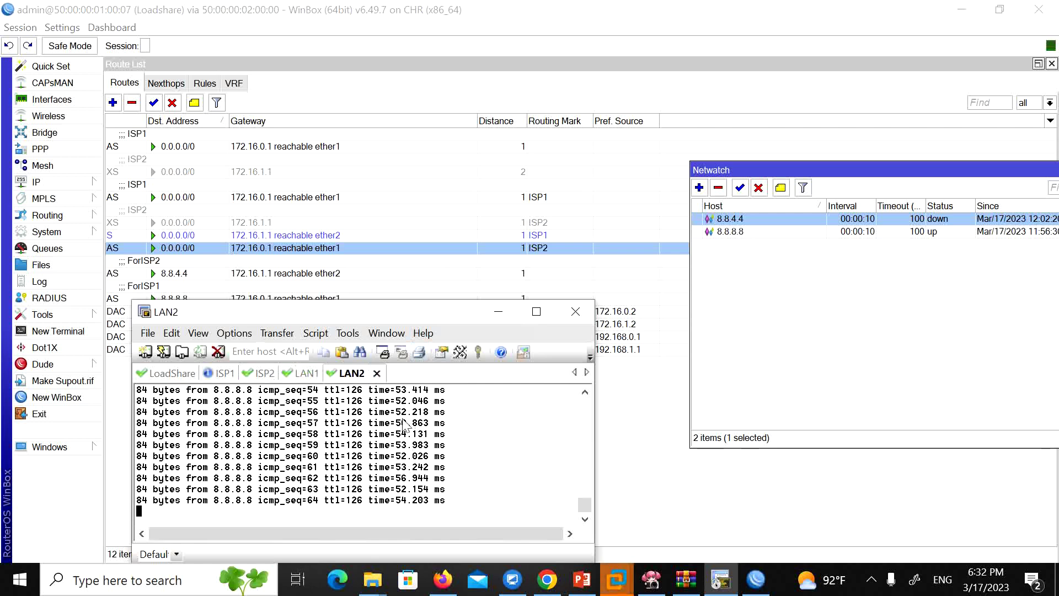
pyautogui.hotkey('ctrl', 'c')
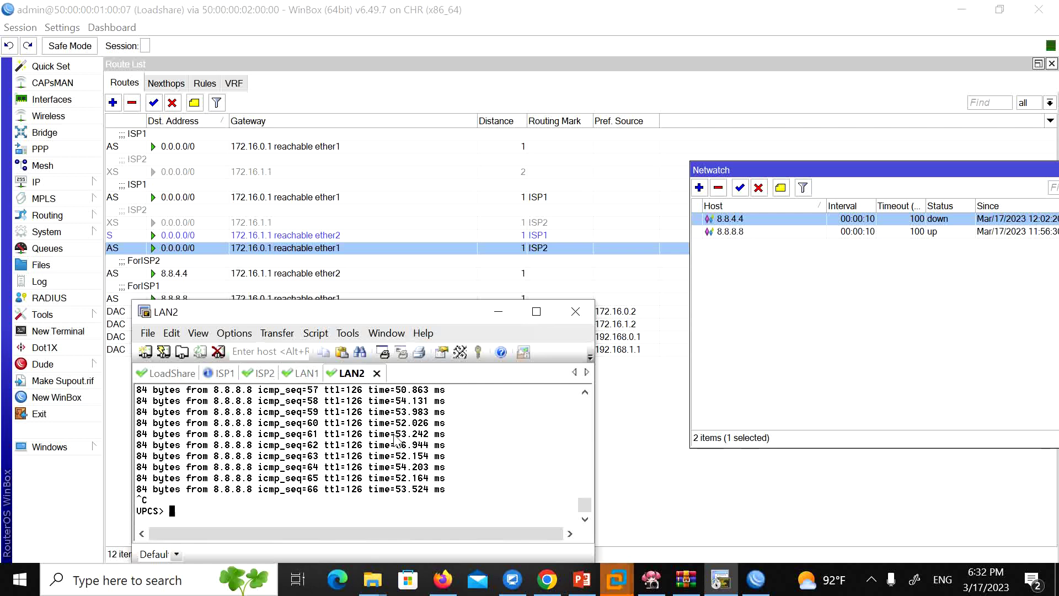
pyautogui.press('Up')
pyautogui.press('Up')
pyautogui.press('Up')
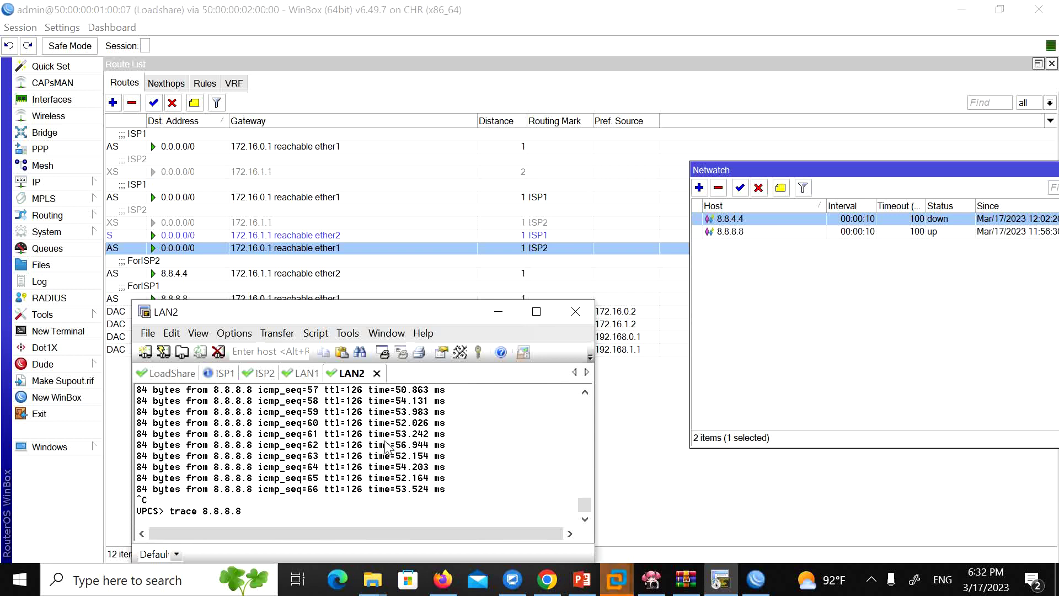
pyautogui.press('Return')
pyautogui.moveTo(171, 490); pyautogui.dragTo(226, 490)
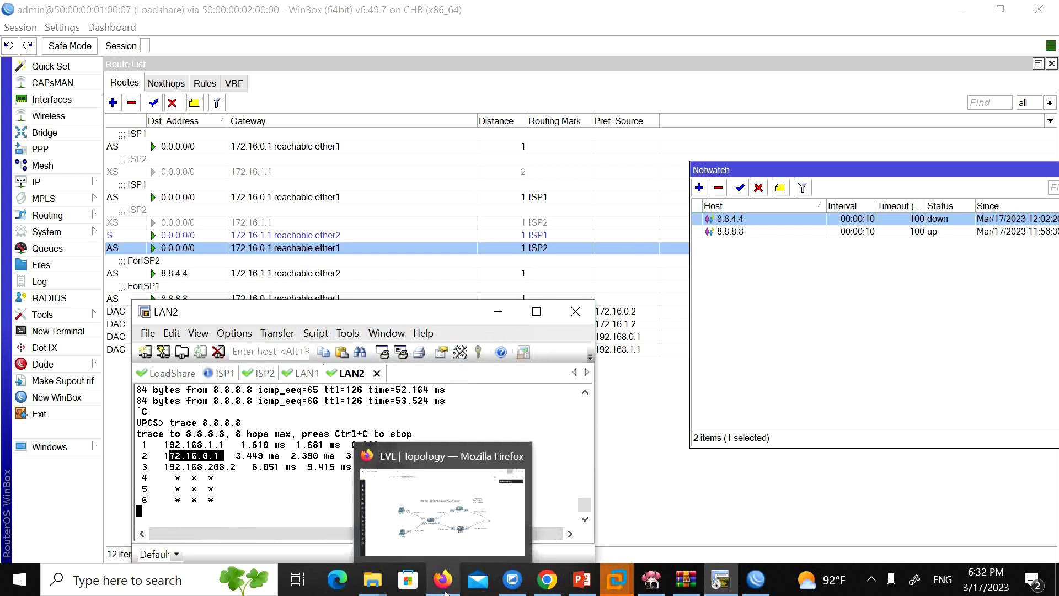
pyautogui.click(557, 514)
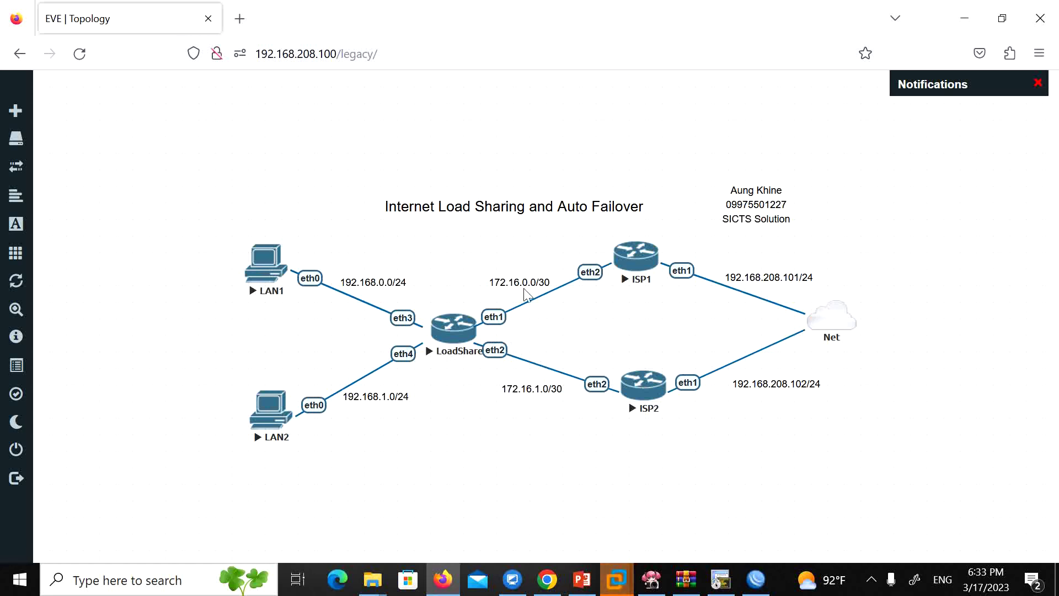
# Step: Switch to the SICTS-Training.pptx presentation in PowerPoint and view the Load Sharing and AutoFailover and Internet line Bonding topology slides
pyautogui.click(583, 579)
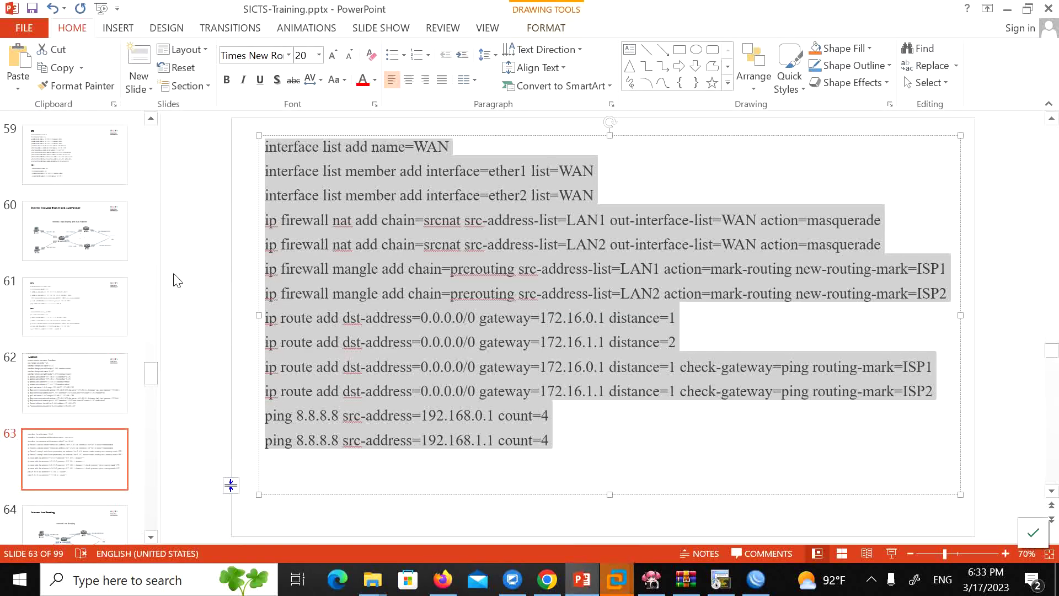
pyautogui.click(47, 238)
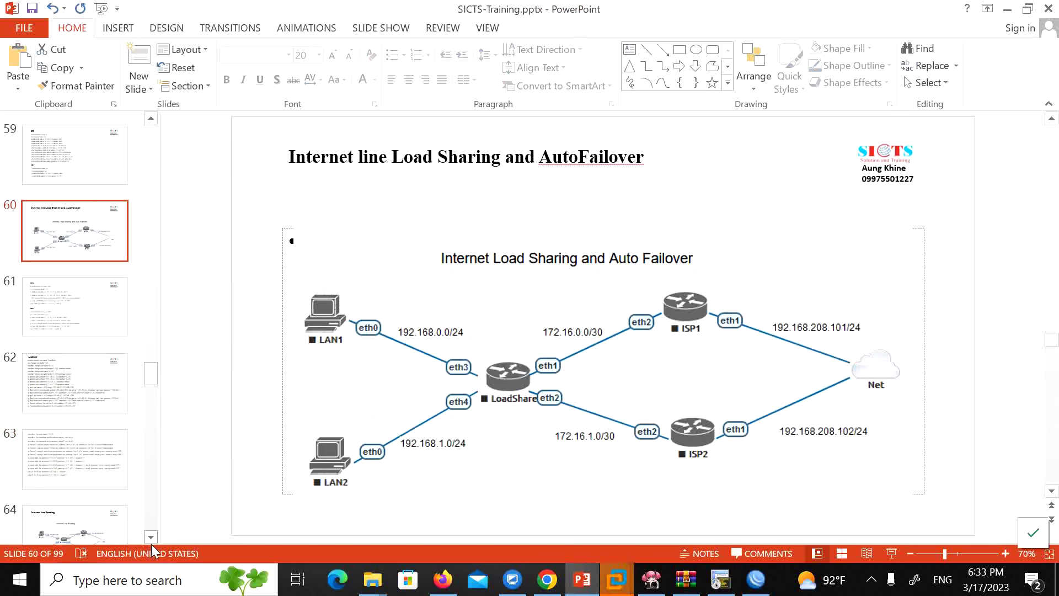
pyautogui.click(110, 534)
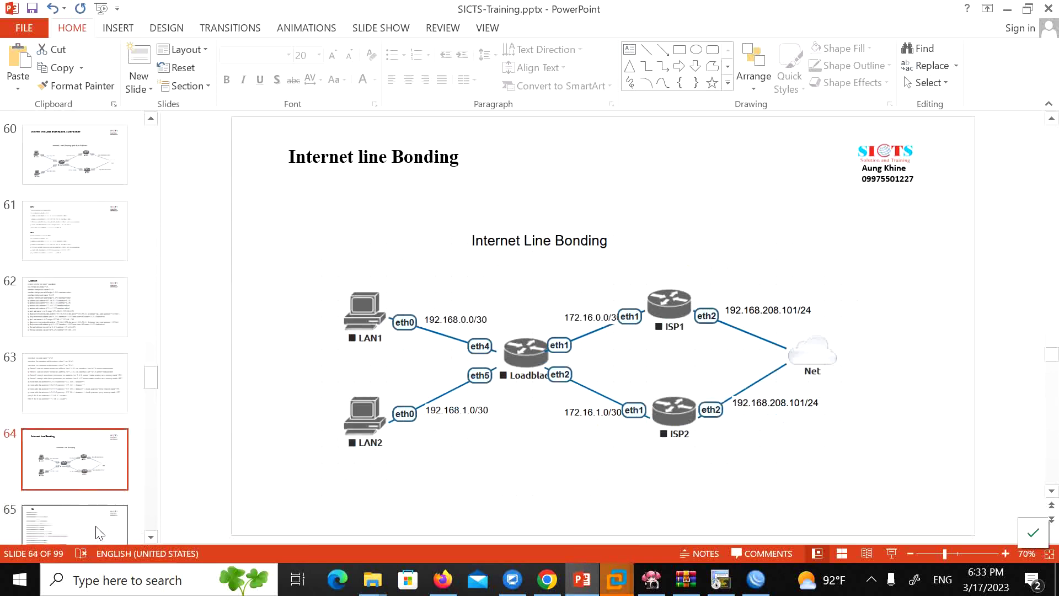
pyautogui.click(74, 154)
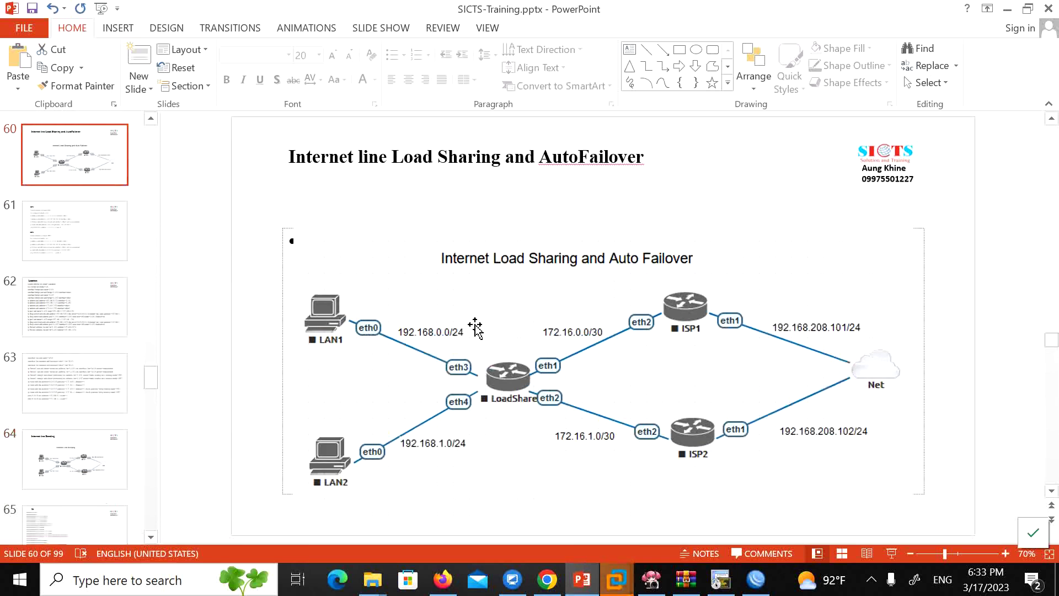